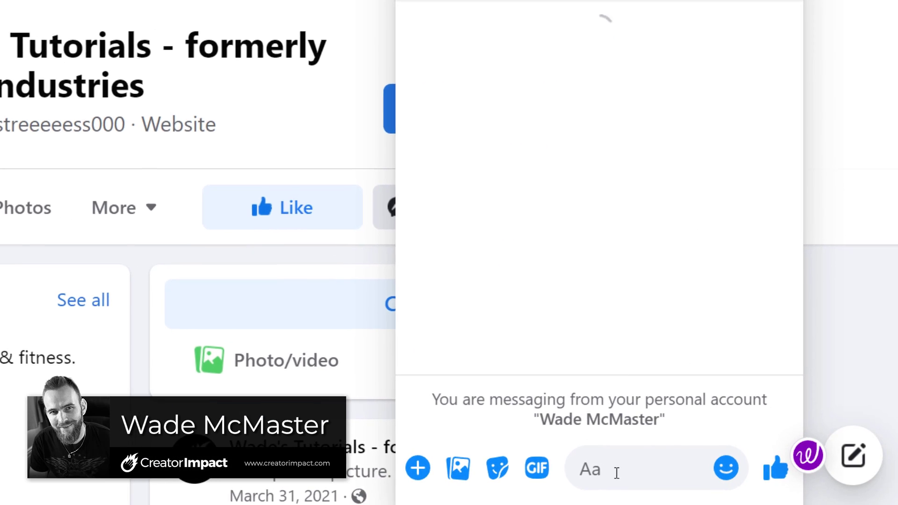
- Send the Page the test message 'Are you there?' and watch for its automatic reply
text(Are you the)
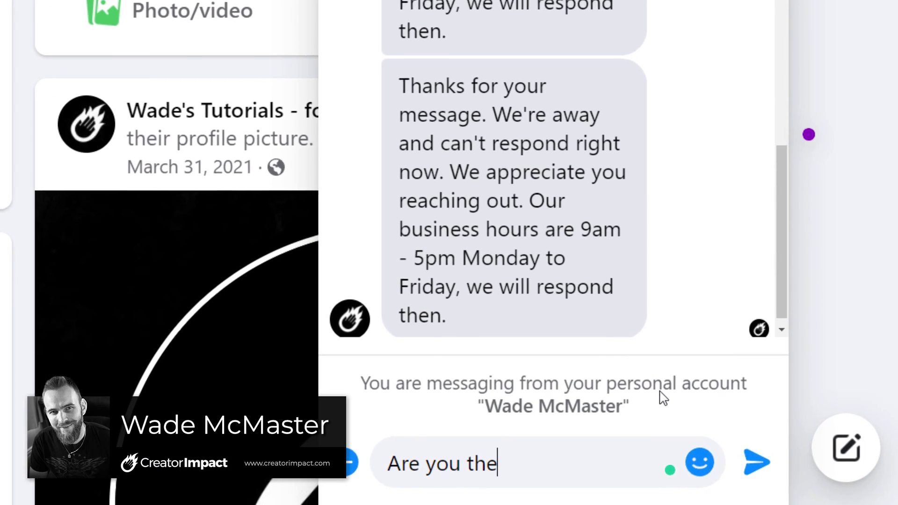
text(re?)
key(Return)
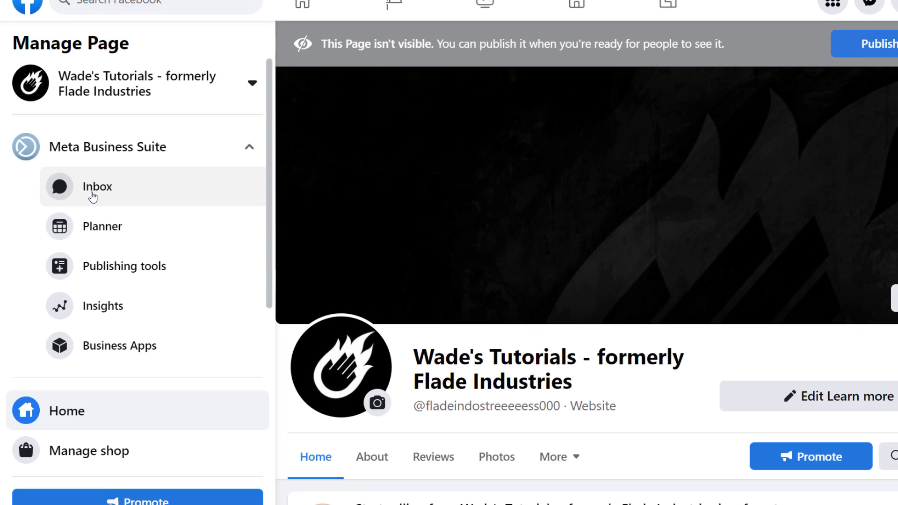
- Open the Page's Inbox under Meta Business Suite to reach Automated responses
click(156, 167)
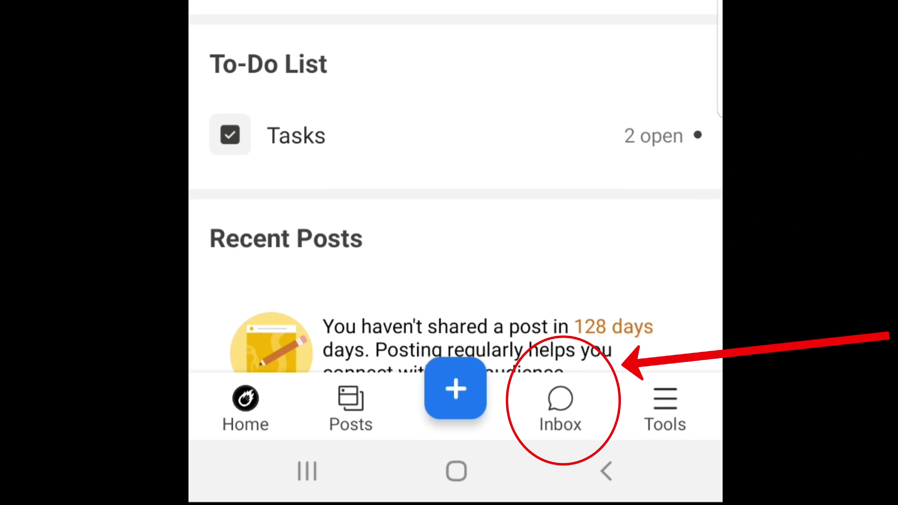
- In the mobile app, go to the Inbox's automations overview and list every available automation
click(560, 404)
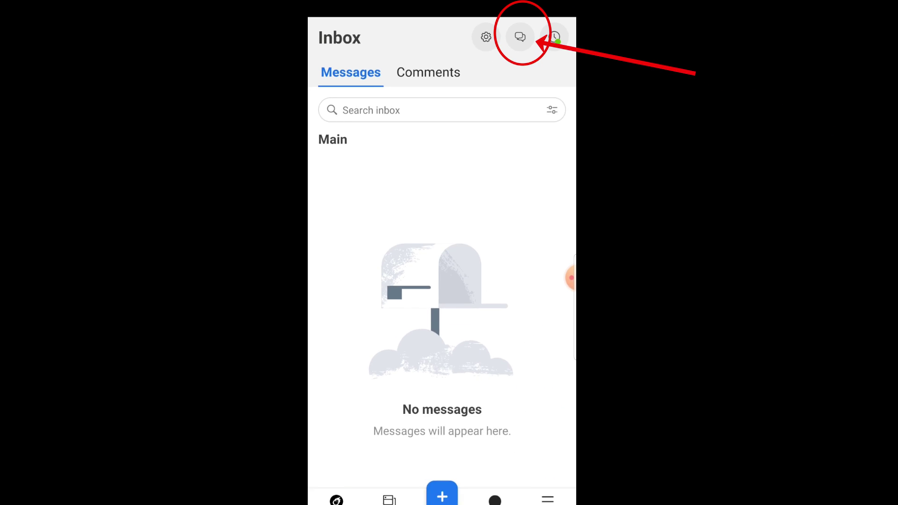
click(638, 93)
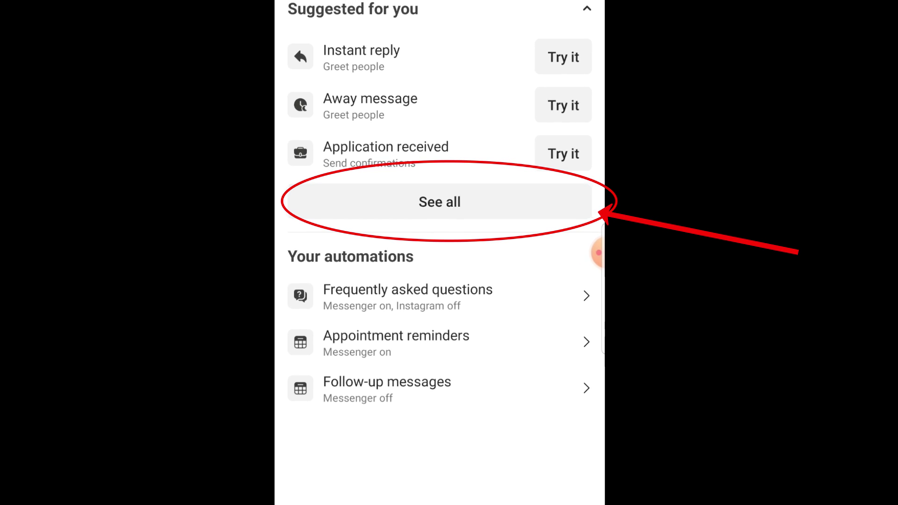
click(440, 201)
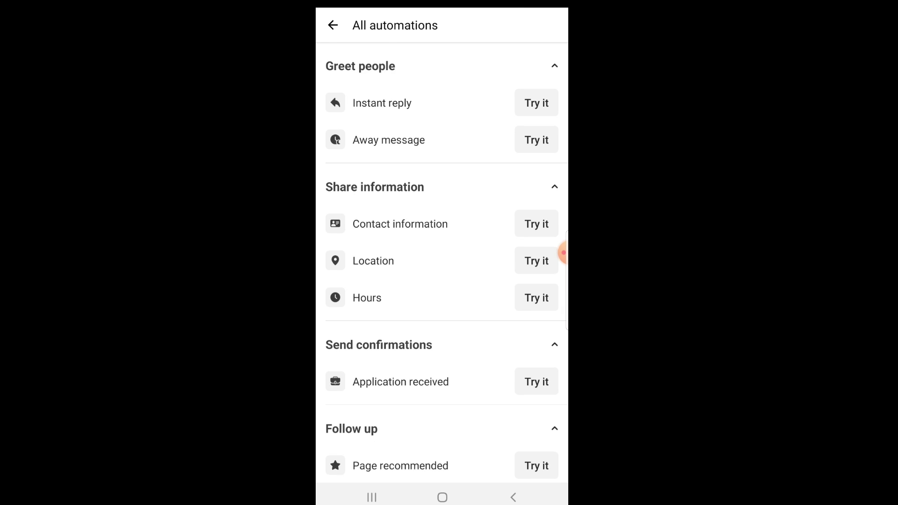
scroll(443, 267, down, 2)
scroll(442, 266, up, 2)
scroll(443, 267, down, 2)
scroll(442, 266, up, 2)
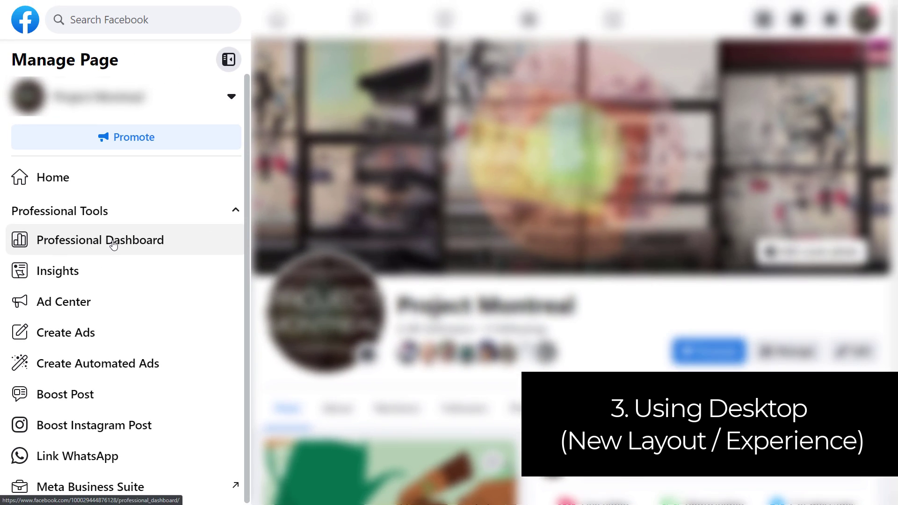
- Go from the Page's Professional Dashboard to its Messaging settings
click(164, 222)
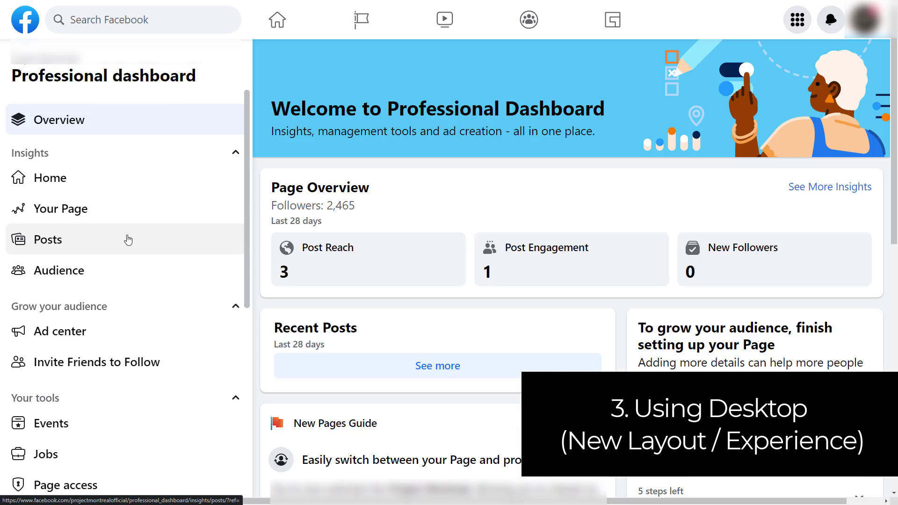
drag(246, 141, 247, 295)
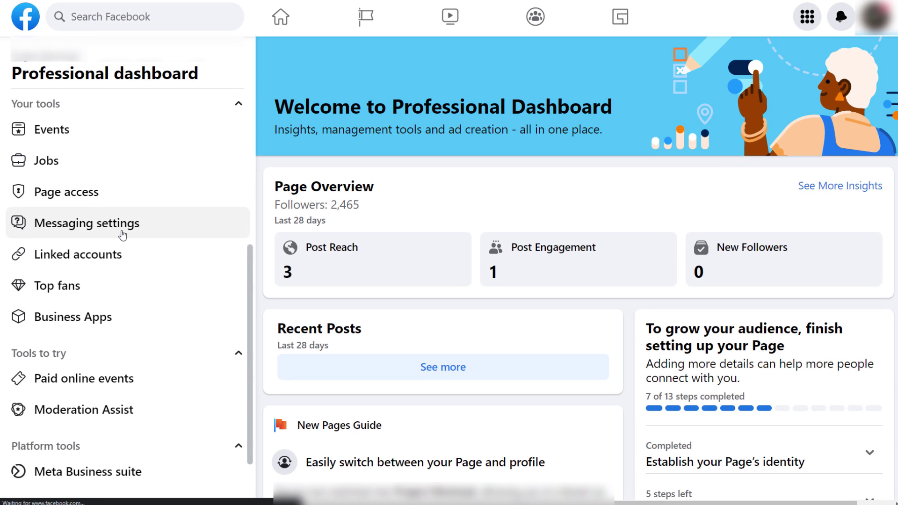
click(286, 193)
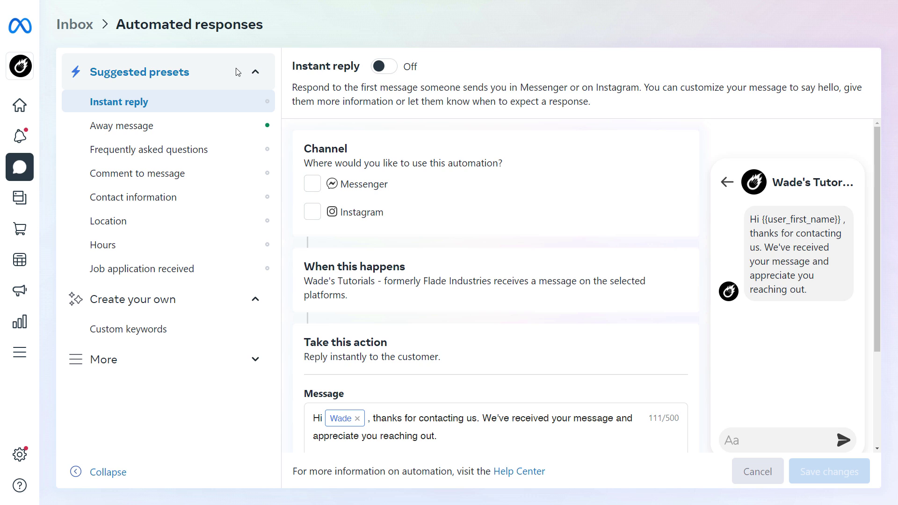
mouse_move(493, 3)
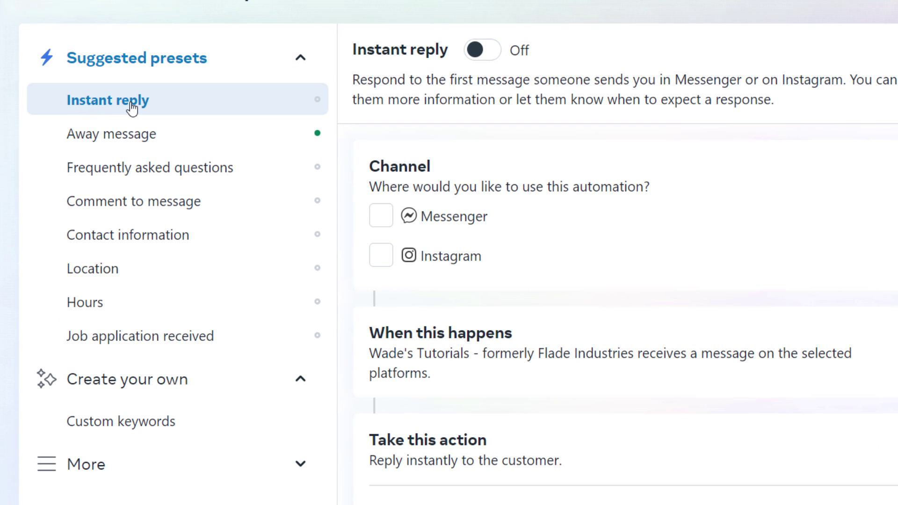
- Open the Away message preset, showing Messenger enabled with Sun, Mon and Sat away days
click(125, 134)
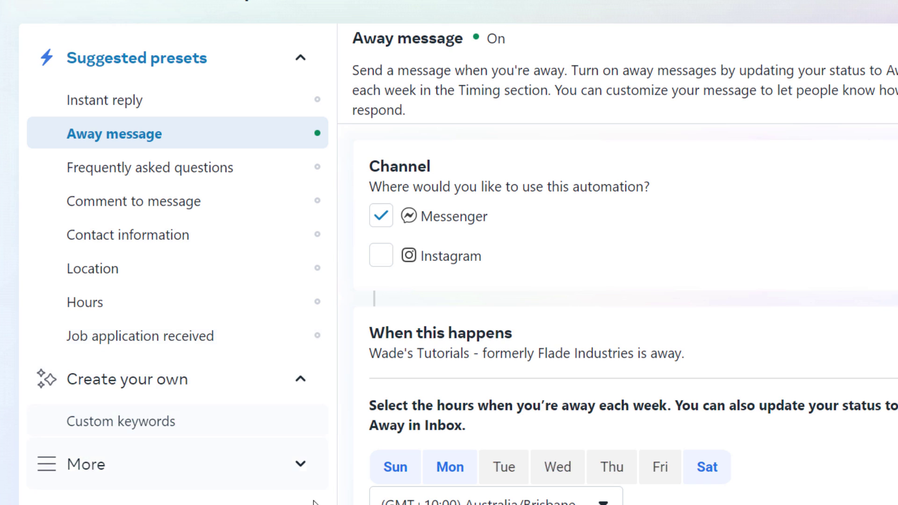
- Expand More in the sidebar to list Positive feedback, Negative feedback and Appointment reminders
click(300, 464)
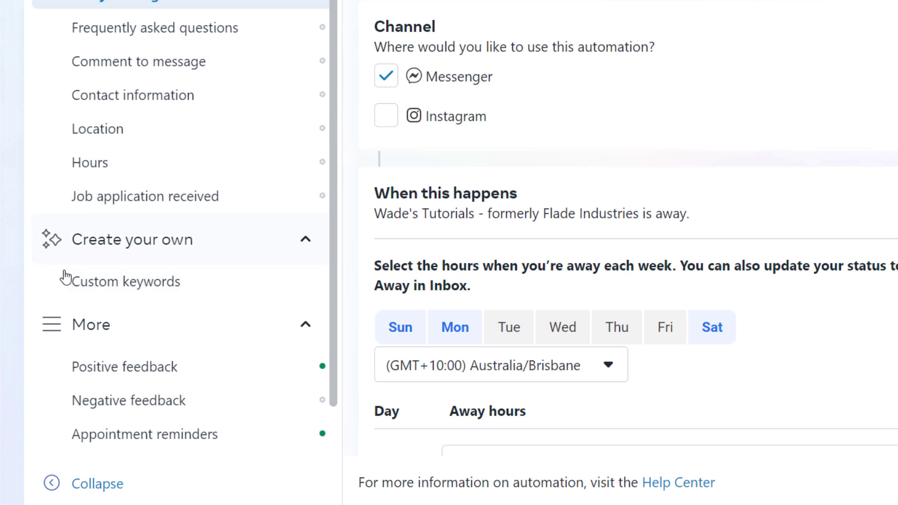
scroll(124, 247, down, 1)
scroll(125, 247, down, 1)
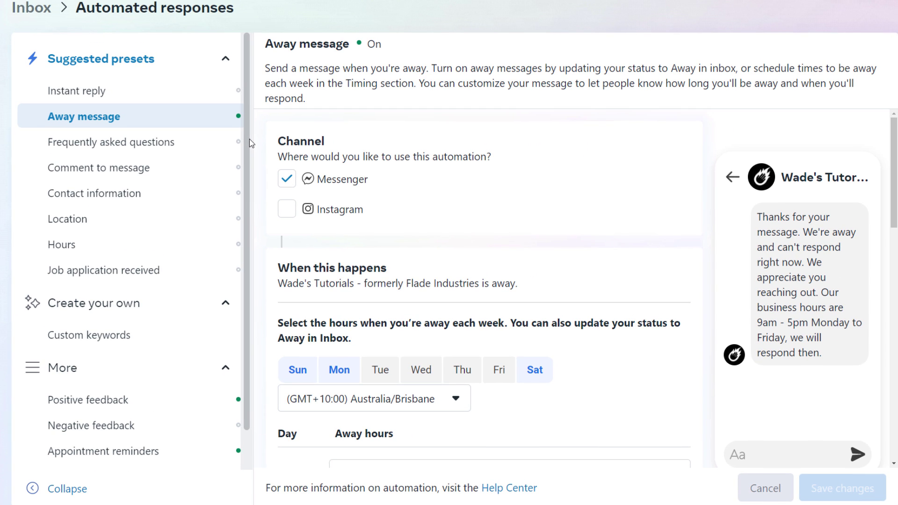
- Glance at Instant reply and Comment to message, then open Positive feedback and keep it on
click(127, 94)
click(103, 173)
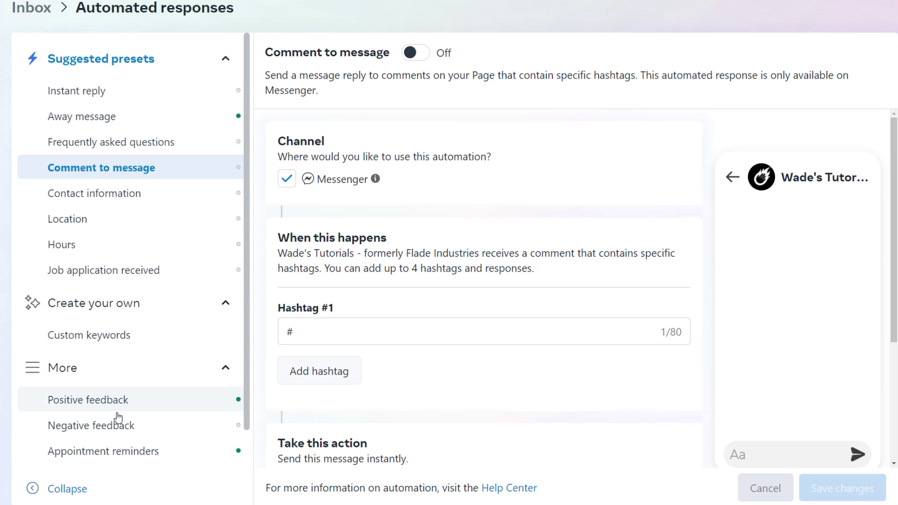
click(95, 403)
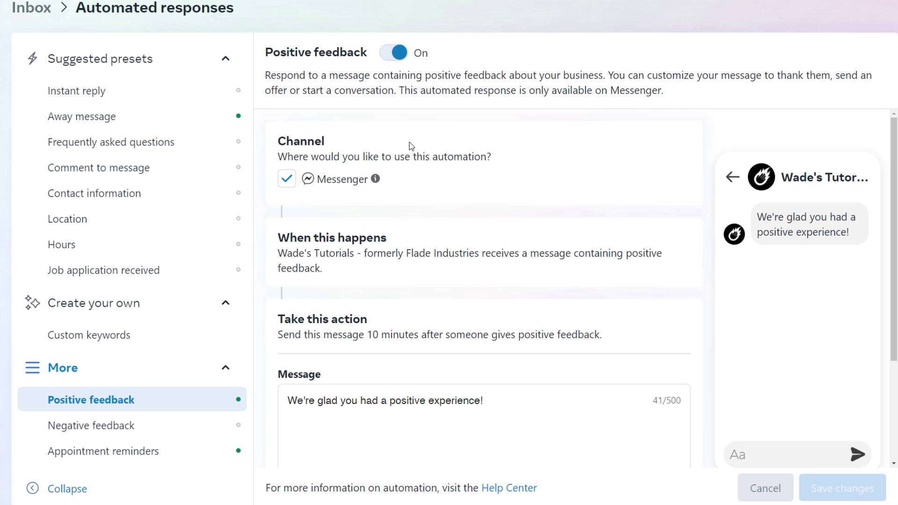
click(392, 55)
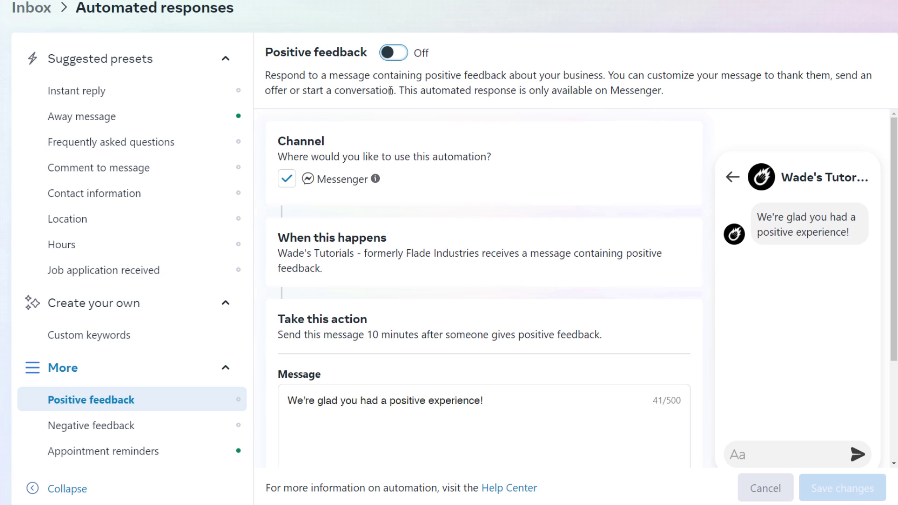
click(396, 54)
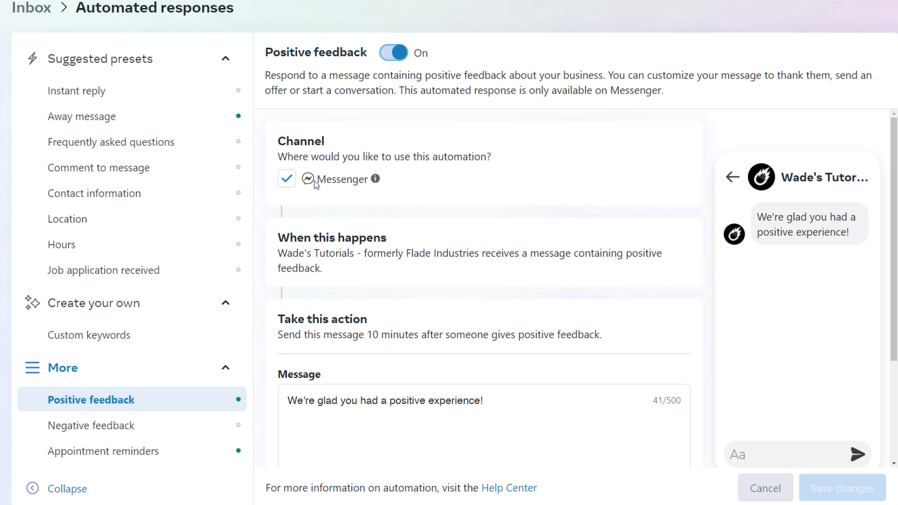
scroll(315, 181, down, 2)
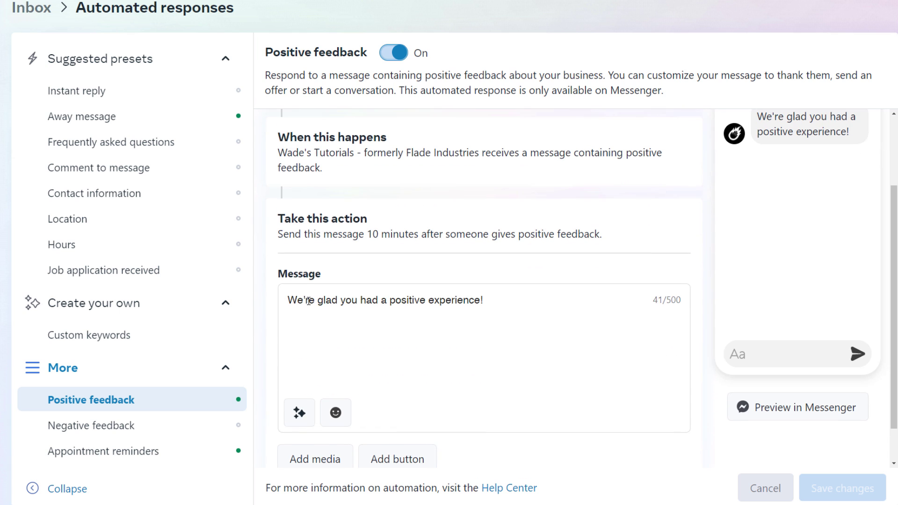
- Append a fist emoji to the end of the positive feedback message
drag(288, 300, 492, 299)
click(499, 299)
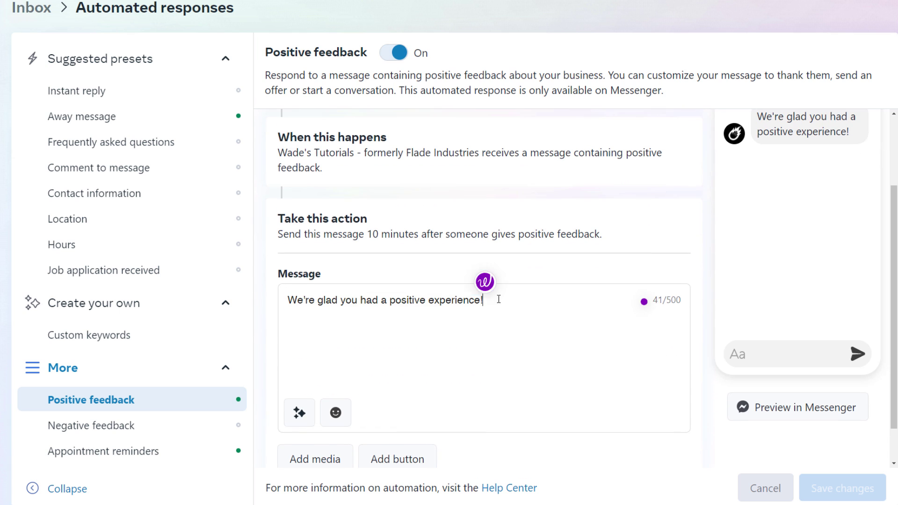
text(Ho)
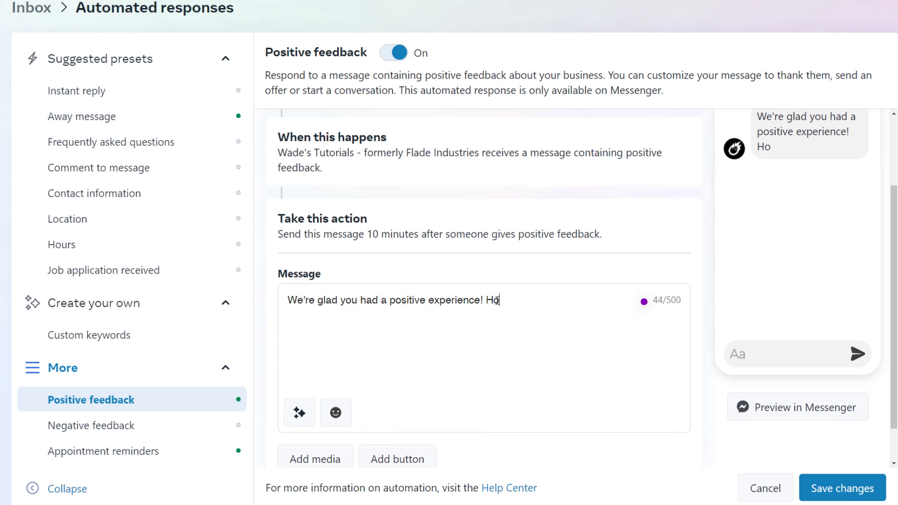
text(rray!)
drag(553, 298, 484, 300)
key(BackSpace)
click(335, 412)
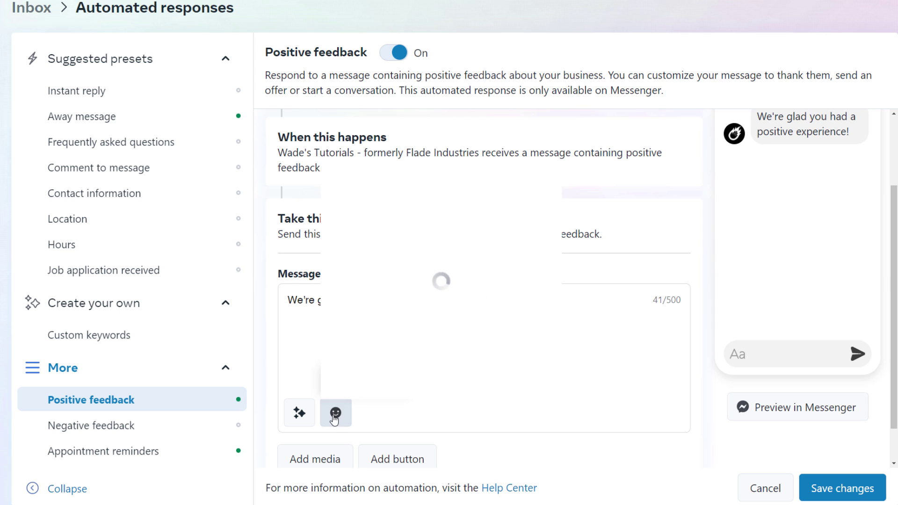
click(422, 199)
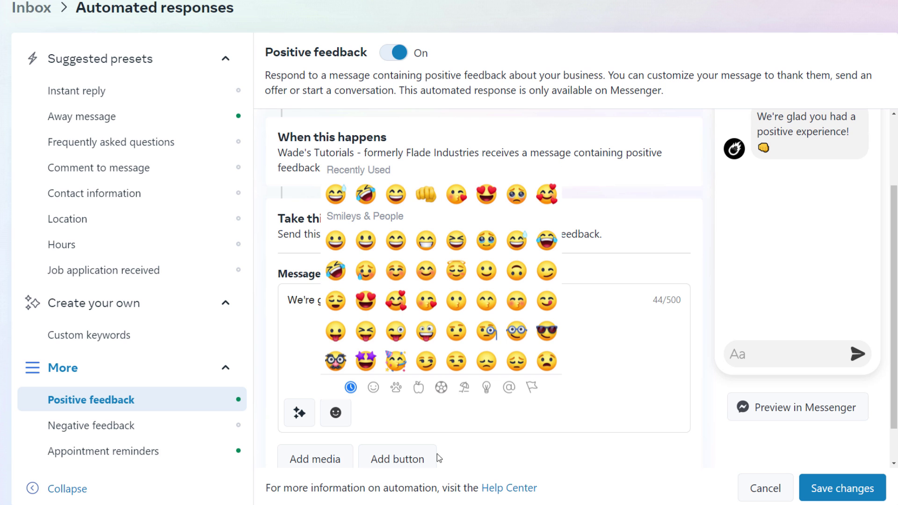
click(613, 310)
- Start the message with the recipient's first-name placeholder followed by '!!'
click(290, 299)
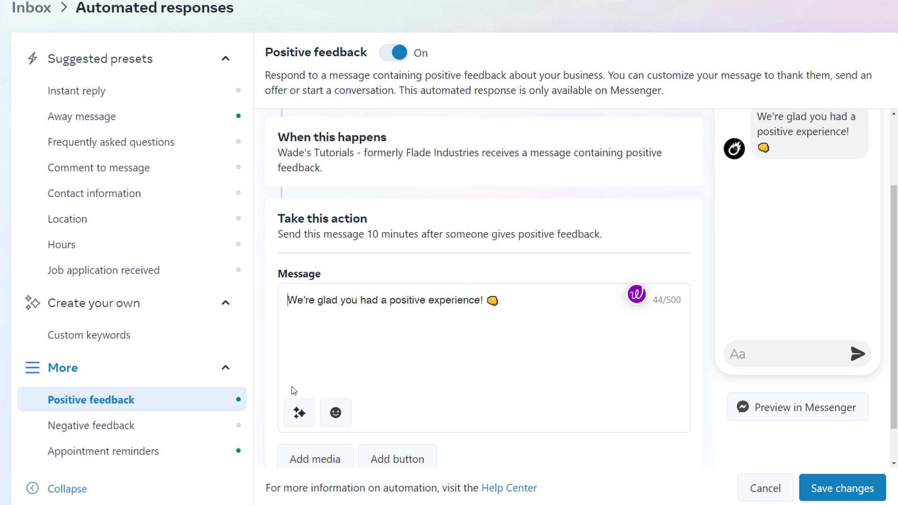
click(300, 413)
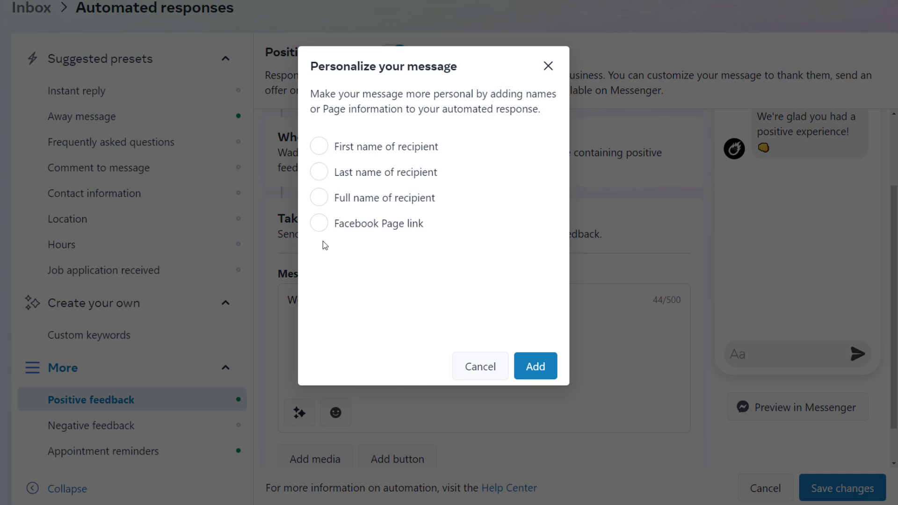
click(318, 146)
click(529, 369)
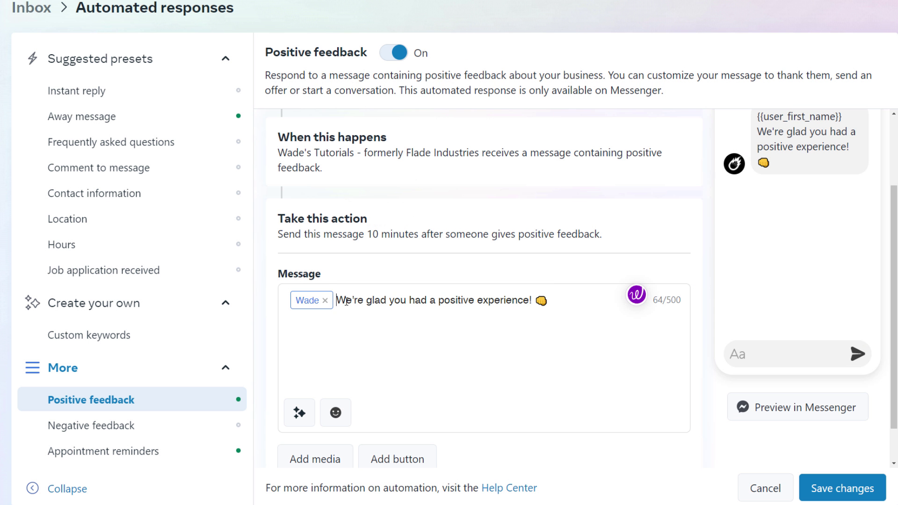
text(!!)
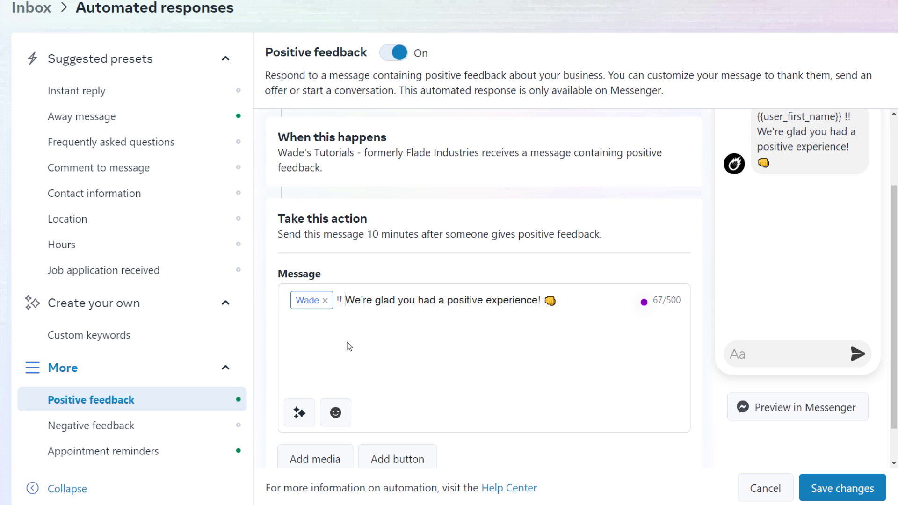
scroll(424, 431, down, 1)
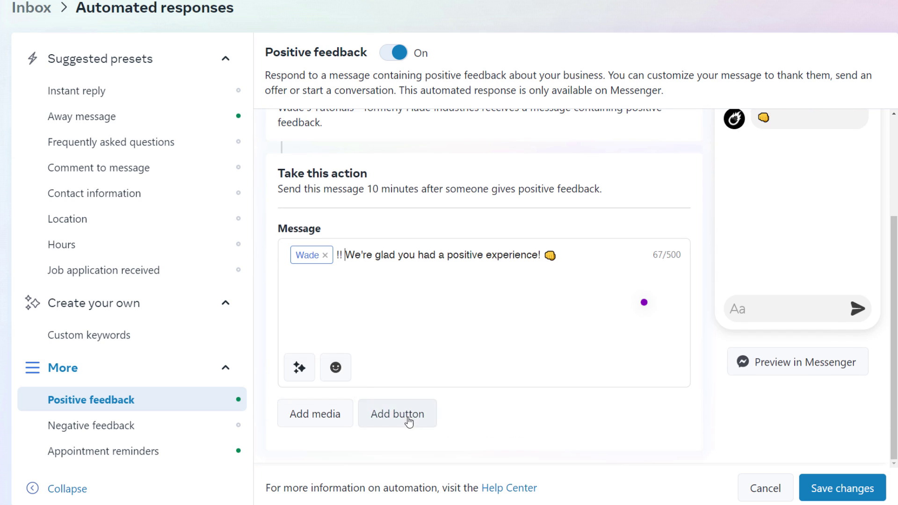
click(408, 421)
click(326, 428)
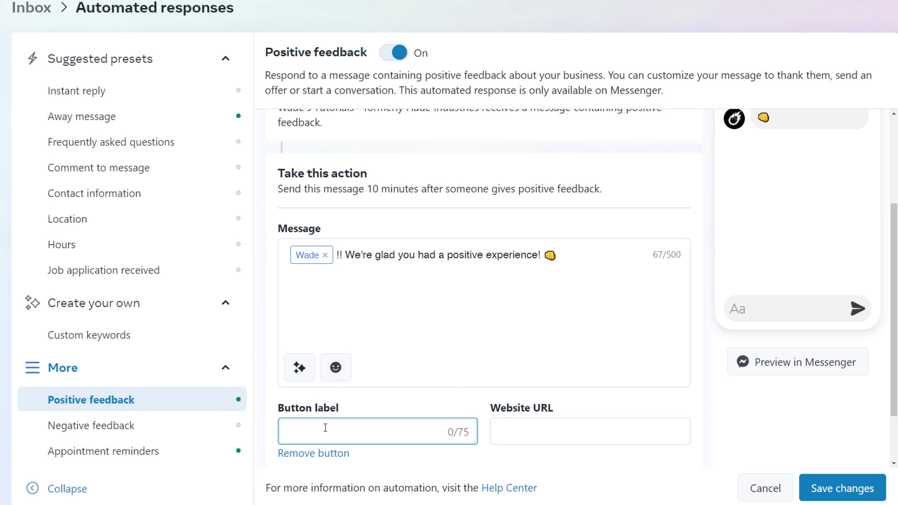
text(CHeck out our website)
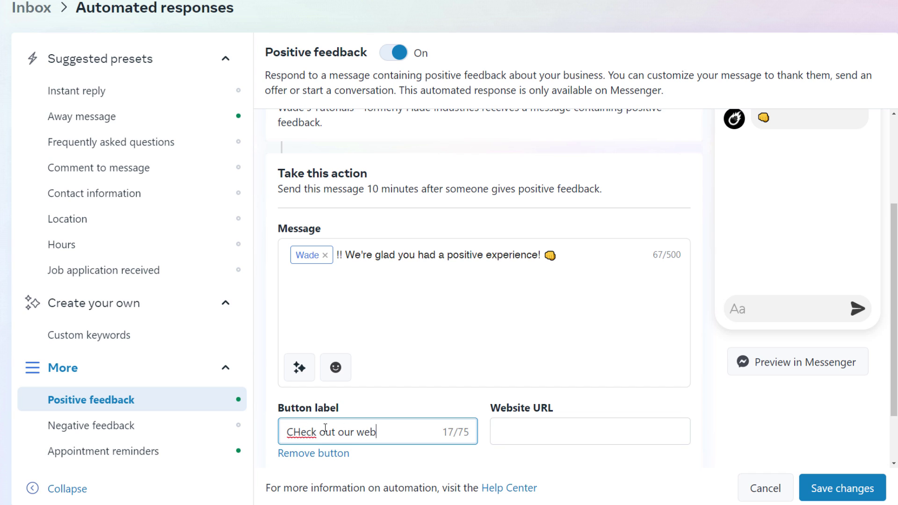
click(565, 436)
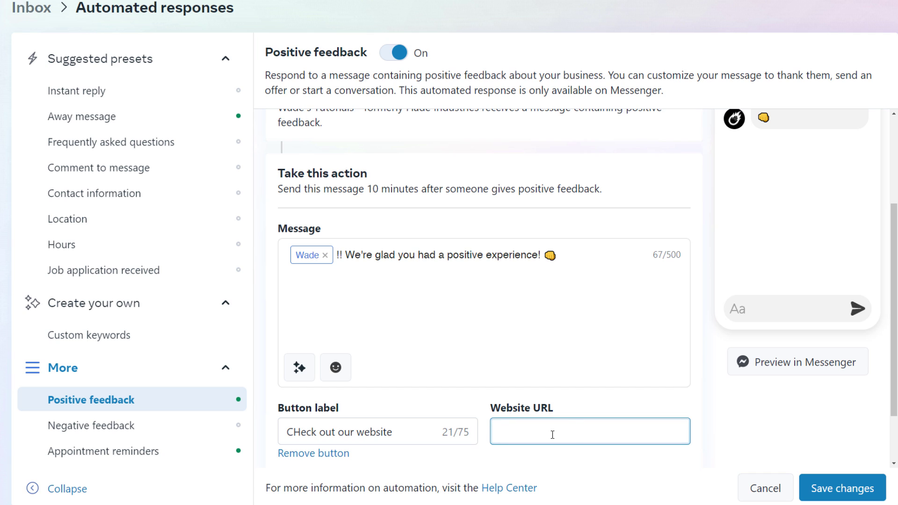
text(https://www.google.com)
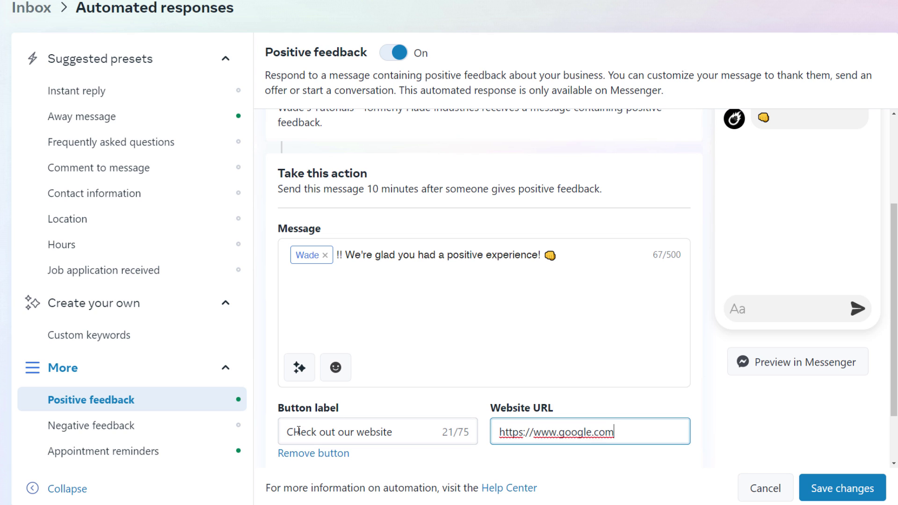
click(298, 431)
- Save the Positive feedback changes and review the Channel and trigger sections
scroll(369, 388, down, 2)
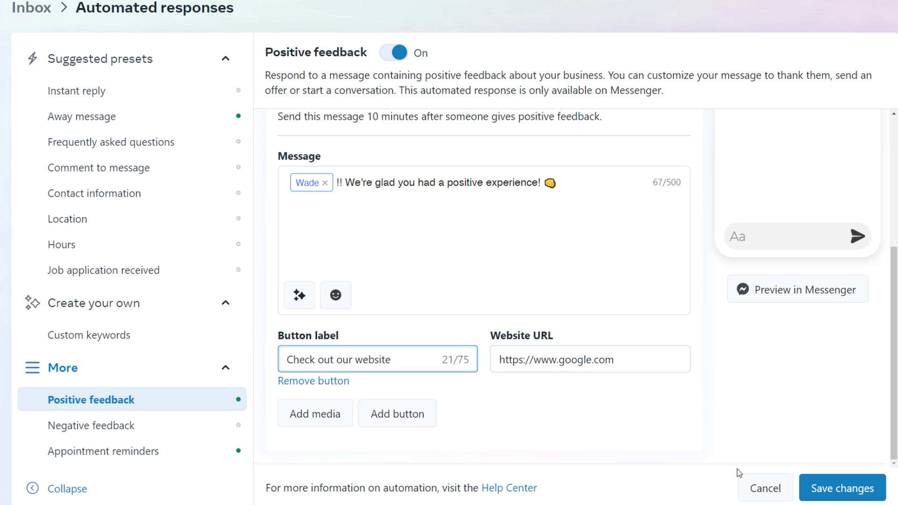
scroll(816, 287, up, 3)
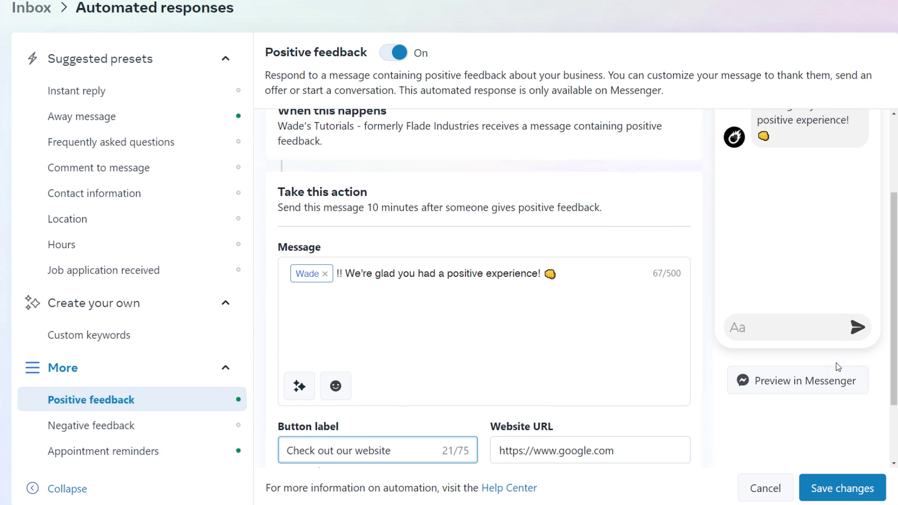
click(847, 496)
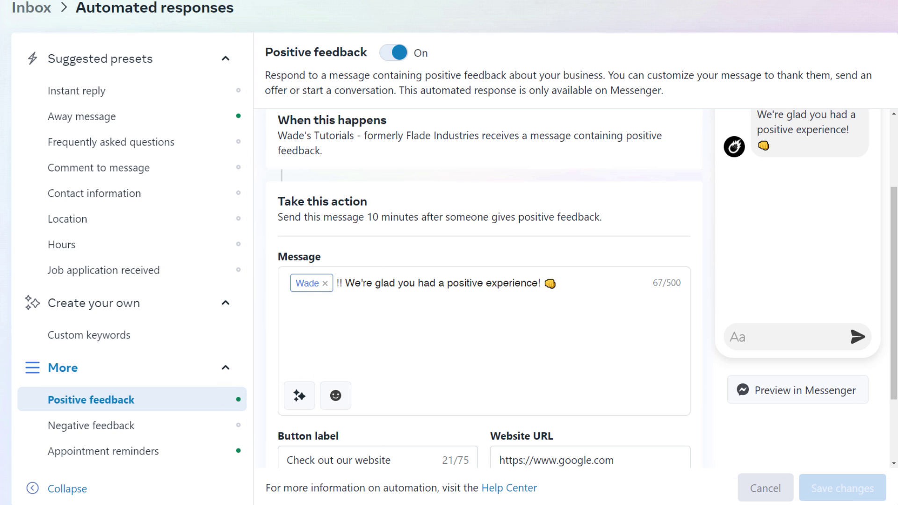
scroll(705, 264, down, 3)
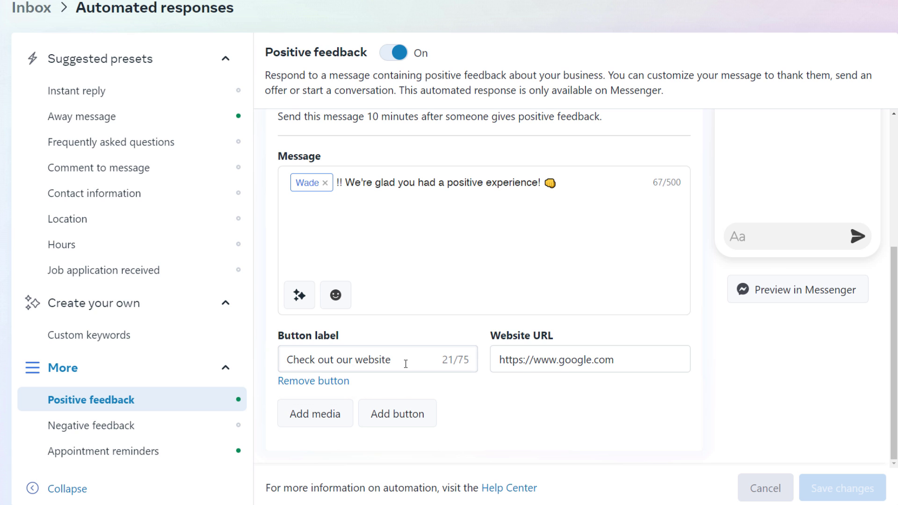
scroll(846, 337, up, 5)
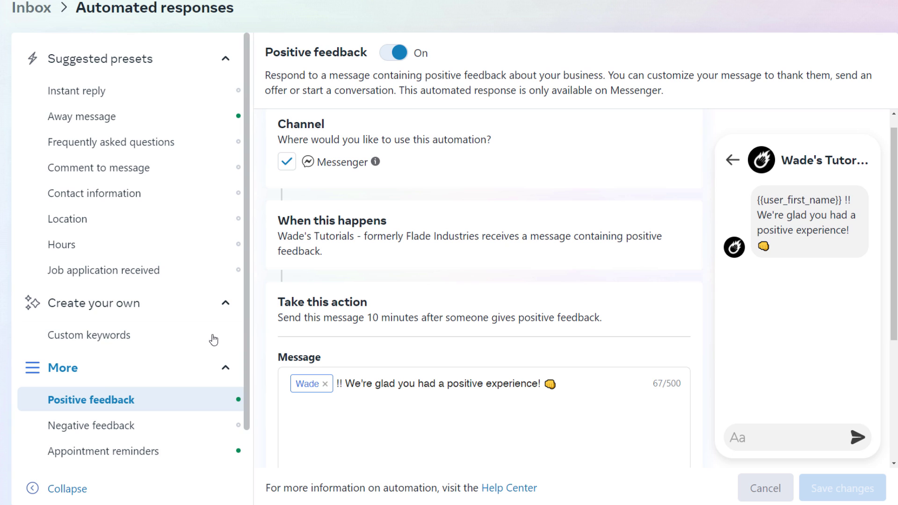
- Review the Negative feedback reply and the Appointment reminders message with its 24 hours timing
scroll(84, 374, down, 1)
click(78, 383)
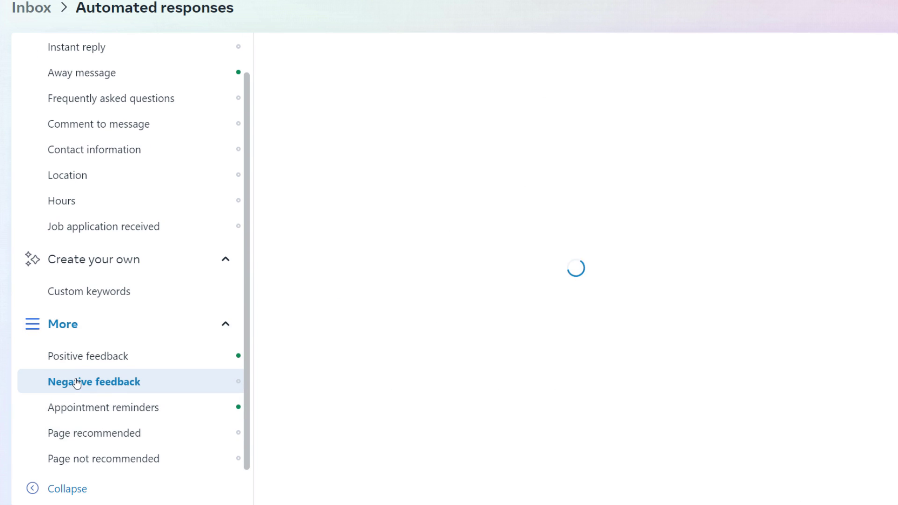
scroll(413, 272, down, 3)
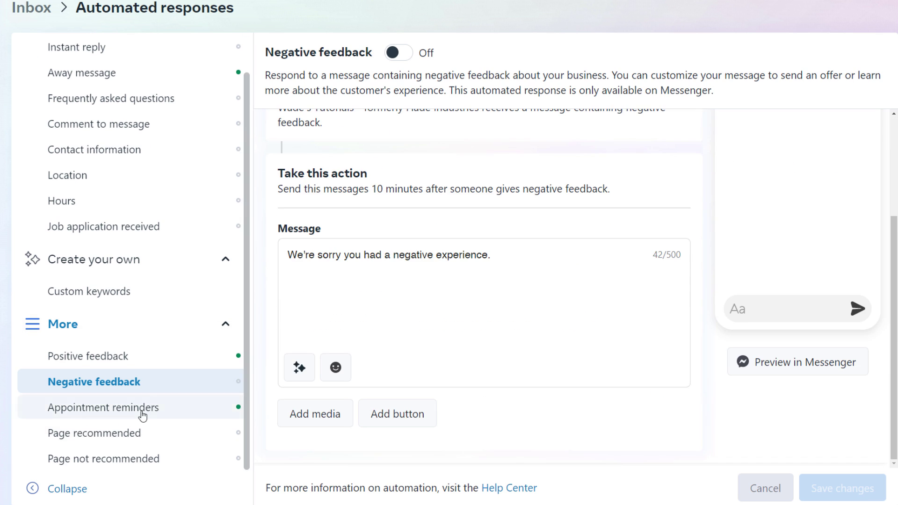
click(225, 414)
scroll(413, 307, down, 2)
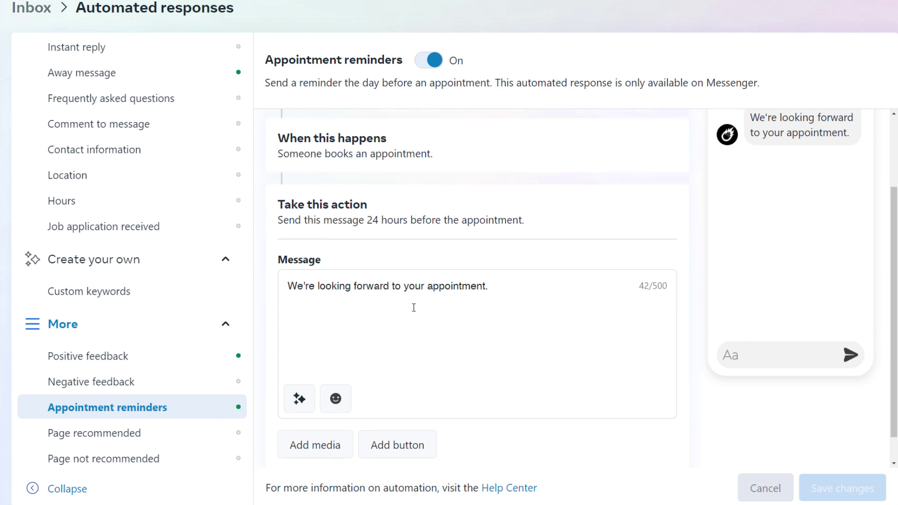
click(508, 285)
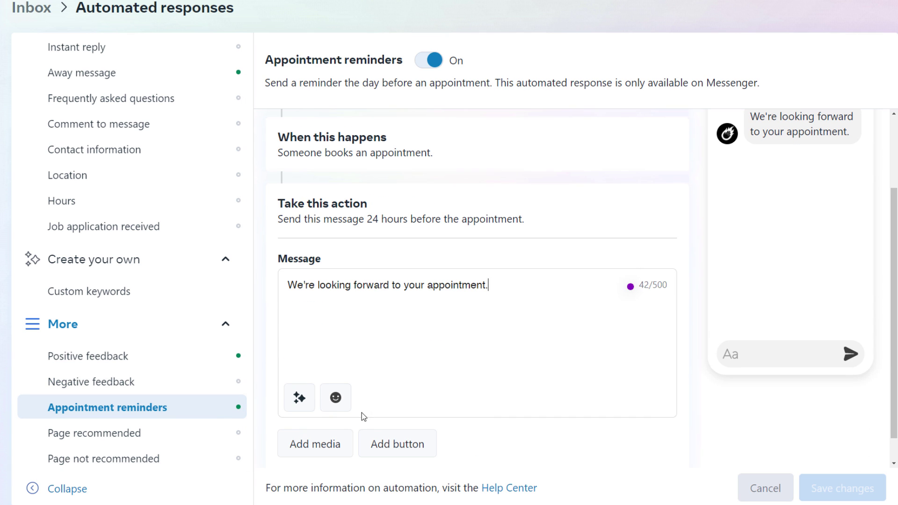
click(309, 405)
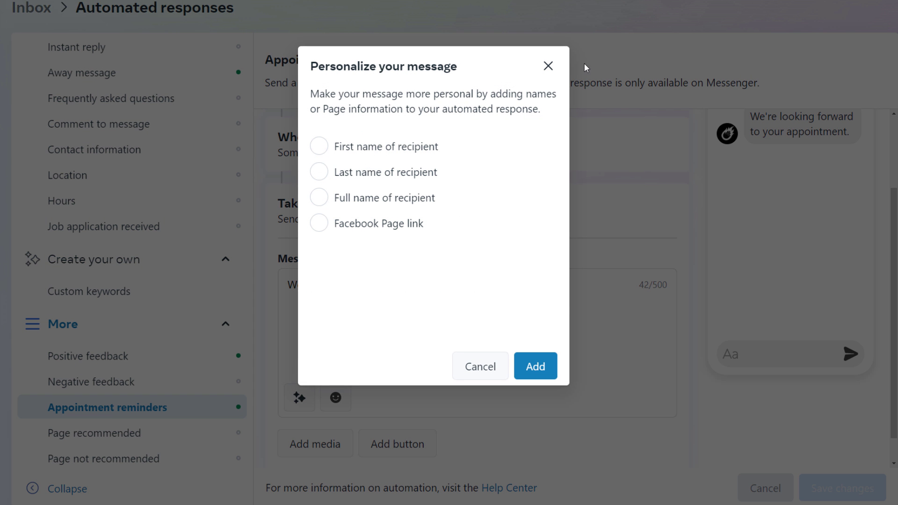
click(548, 66)
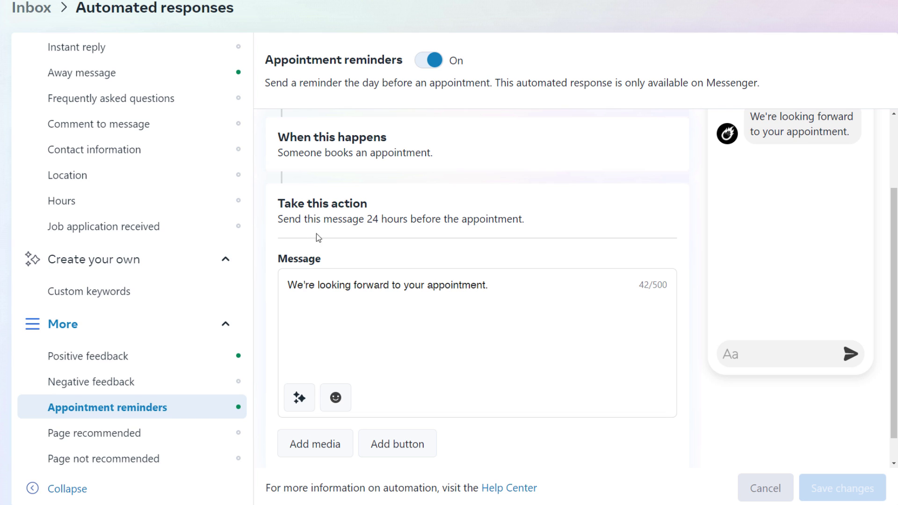
drag(370, 219, 406, 218)
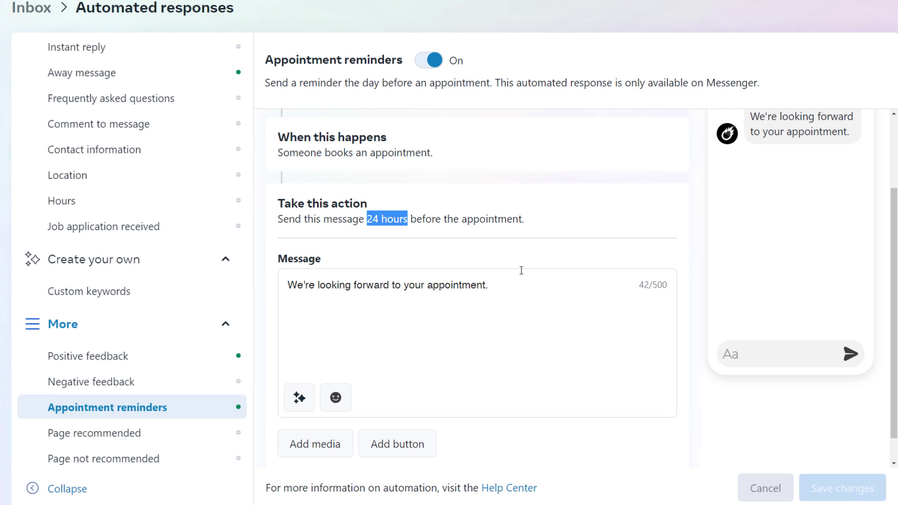
click(504, 285)
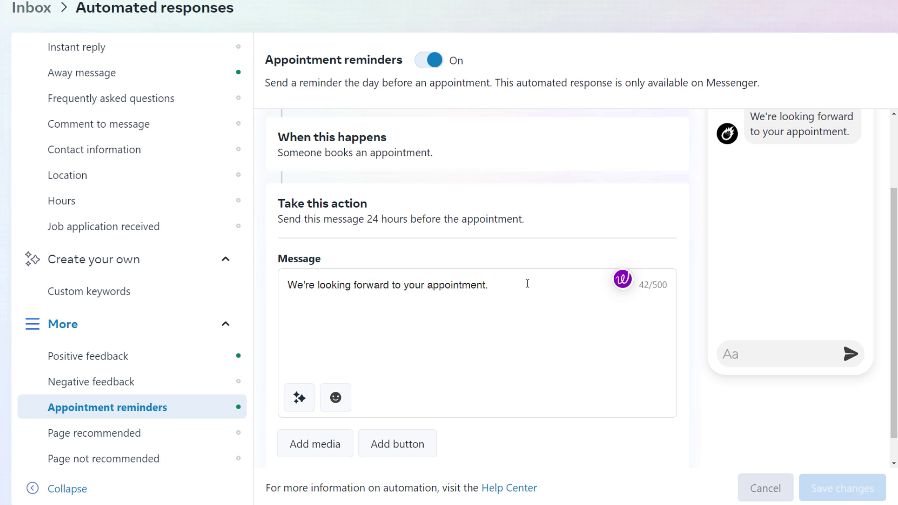
- Review the Page not recommended and Page recommended replies
click(93, 458)
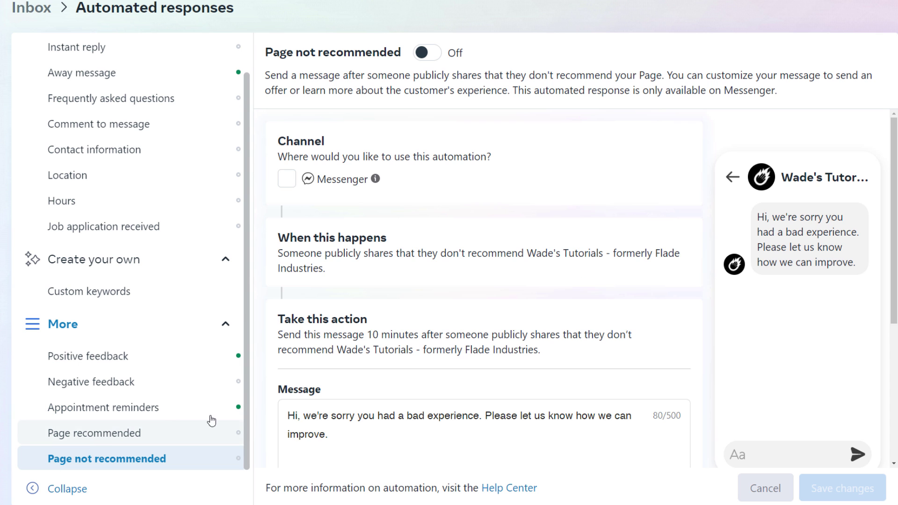
scroll(267, 407, down, 3)
click(156, 433)
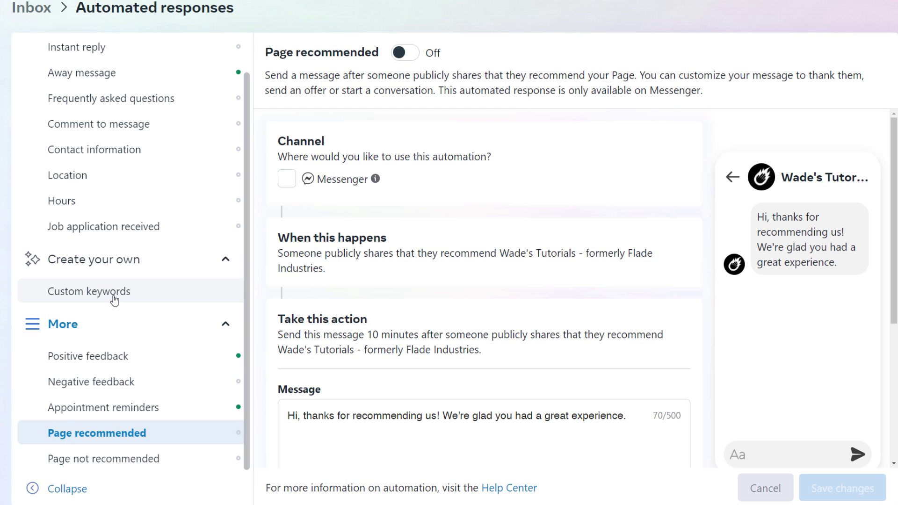
scroll(114, 300, up, 1)
- Turn Instant reply on and select both the Messenger and Instagram channels
click(109, 104)
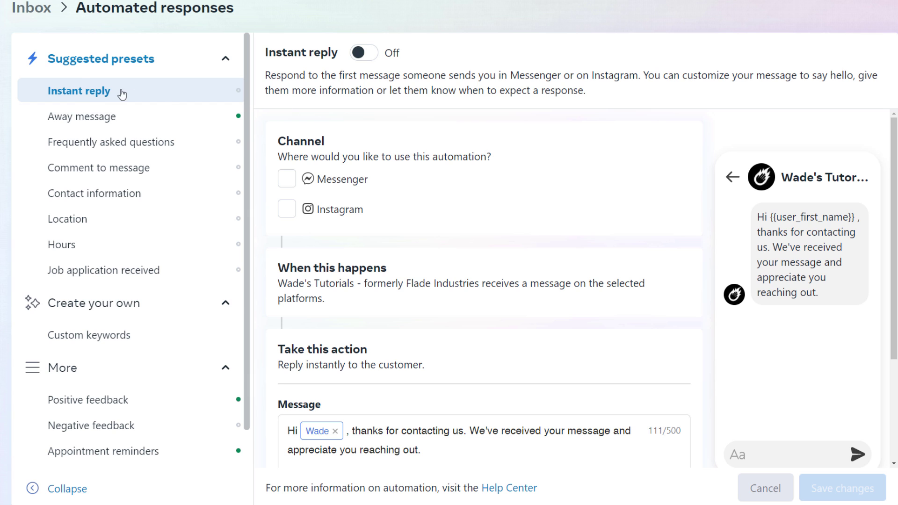
click(369, 57)
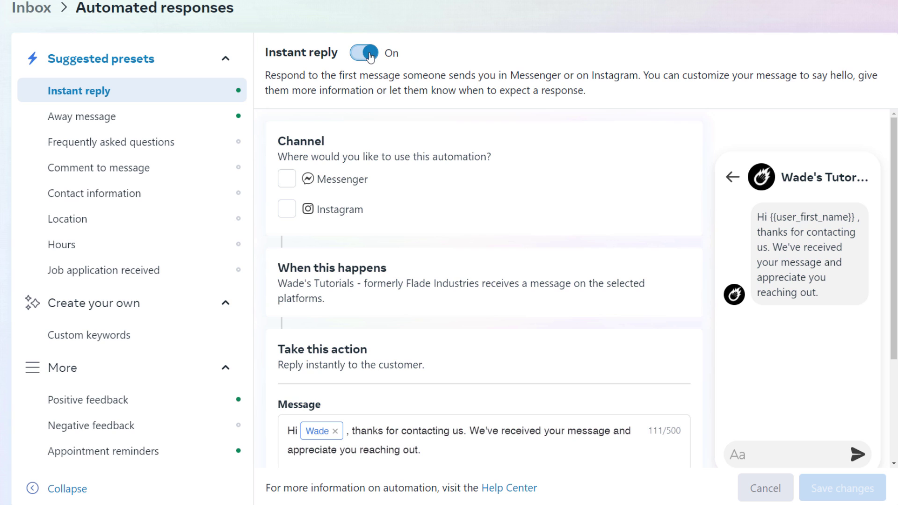
click(287, 180)
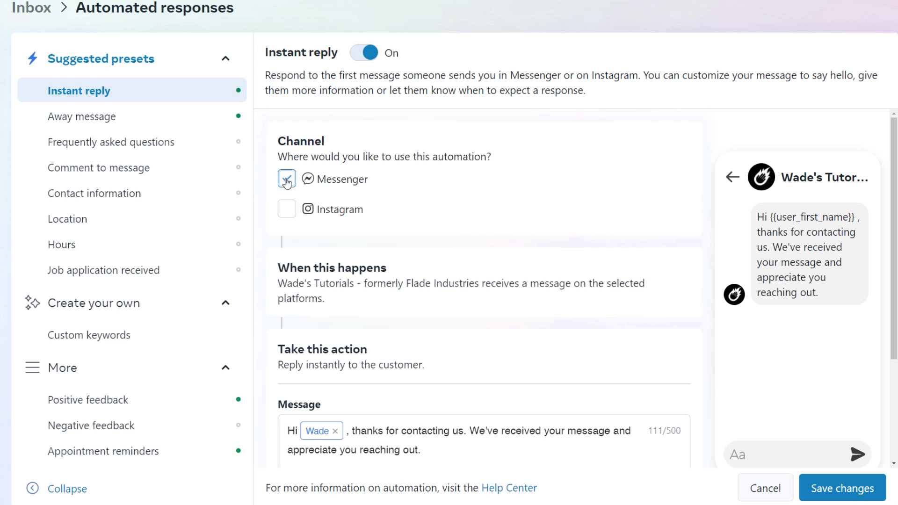
click(288, 211)
scroll(311, 194, down, 2)
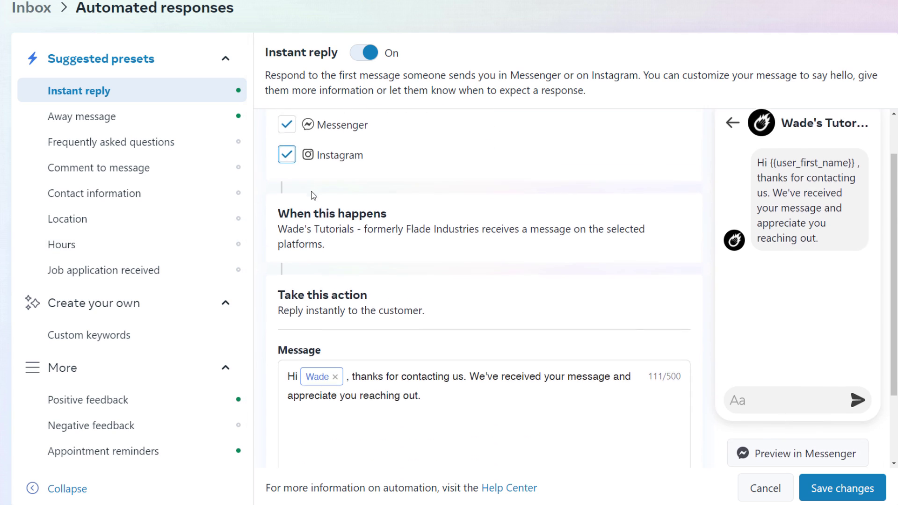
scroll(312, 194, down, 2)
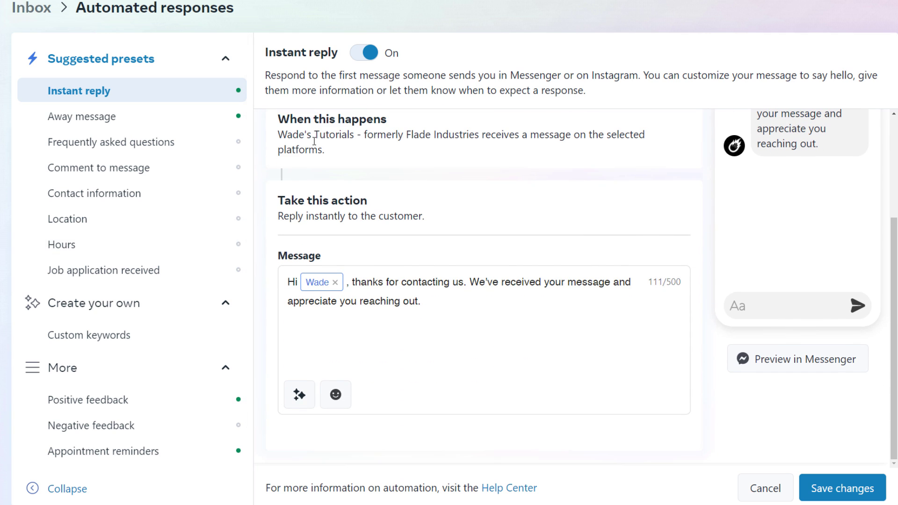
- Append 'Thank you!' to the reply message, then delete it to keep the original greeting
click(431, 302)
text(Thank you thnka)
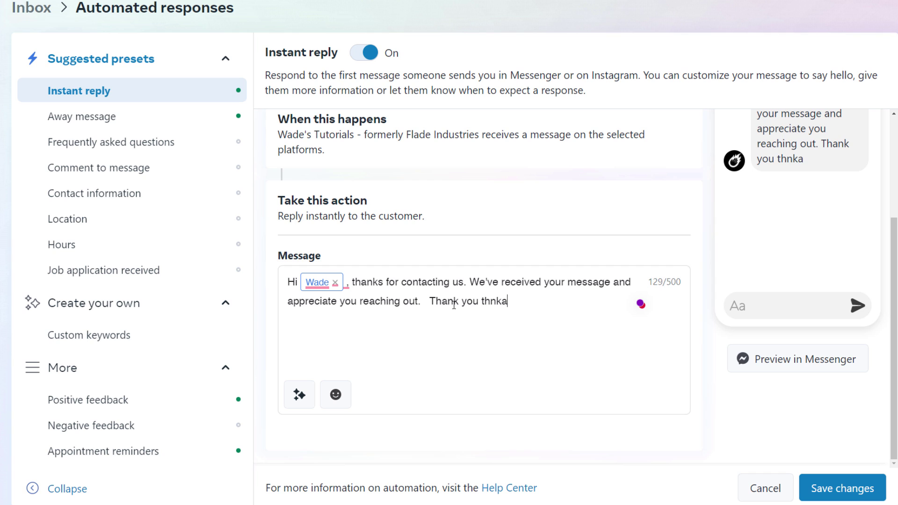
key(BackSpace)
key(BackSpace)
key(BackSpace)
text(ank yoU!)
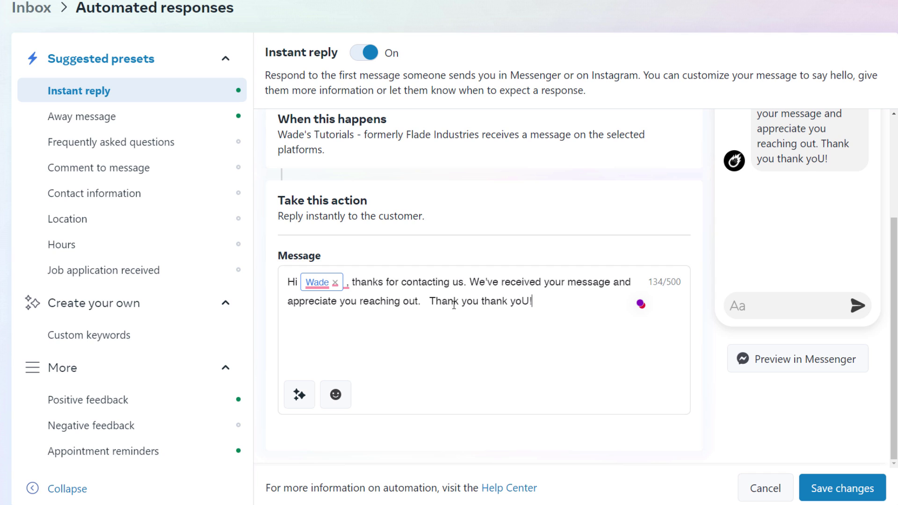
drag(544, 295, 429, 306)
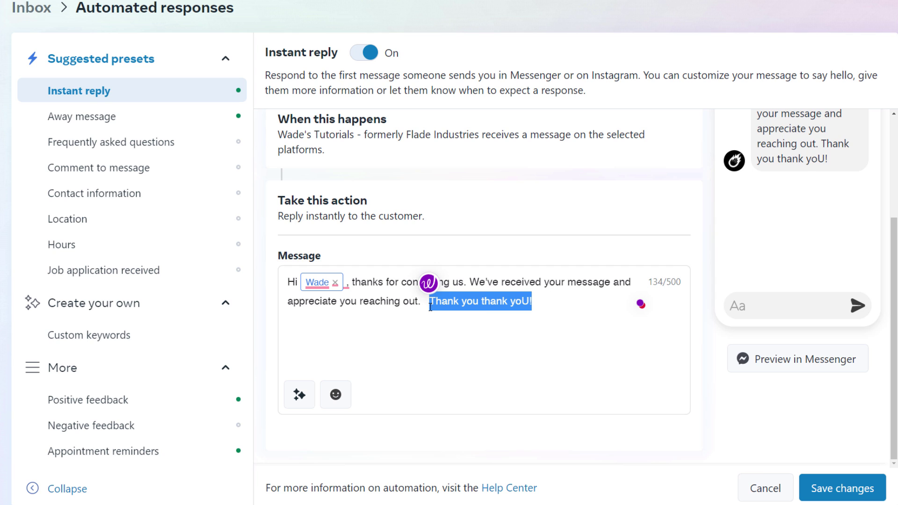
key(BackSpace)
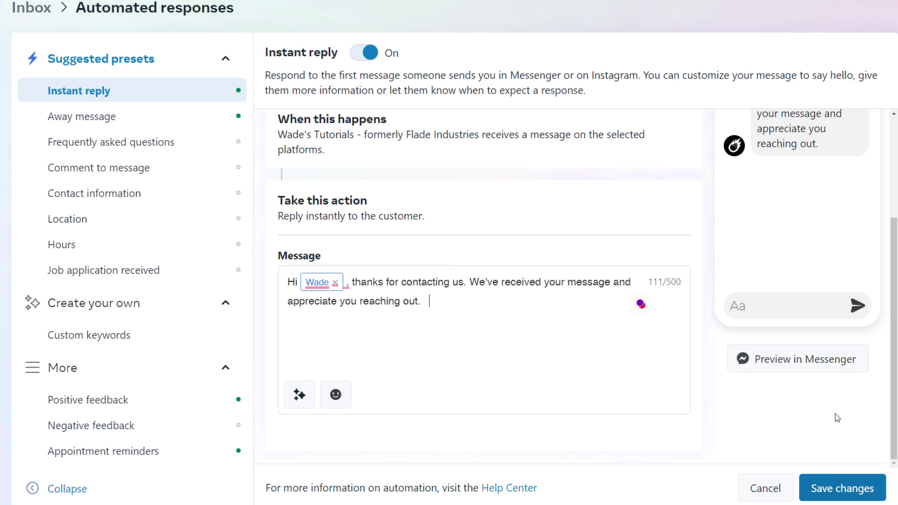
- Switch the Instant reply automation back off and save the settings
scroll(837, 416, up, 2)
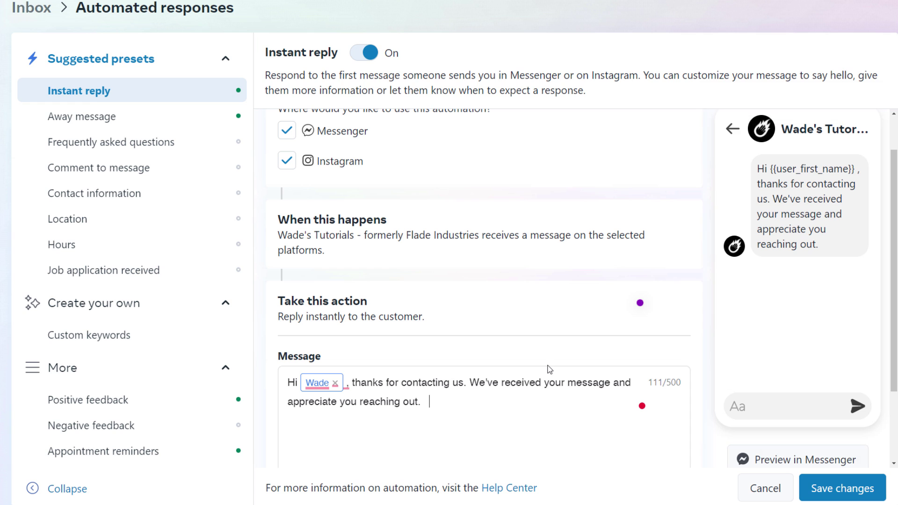
scroll(531, 365, up, 1)
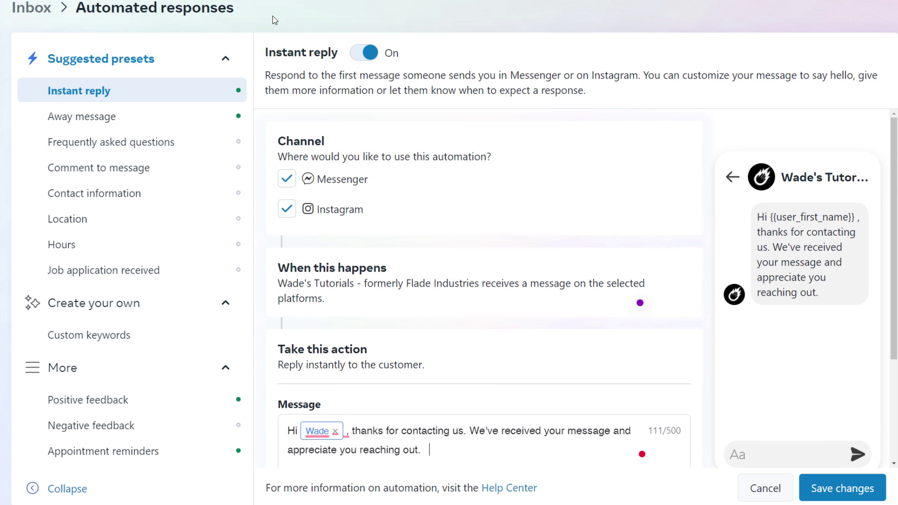
click(365, 55)
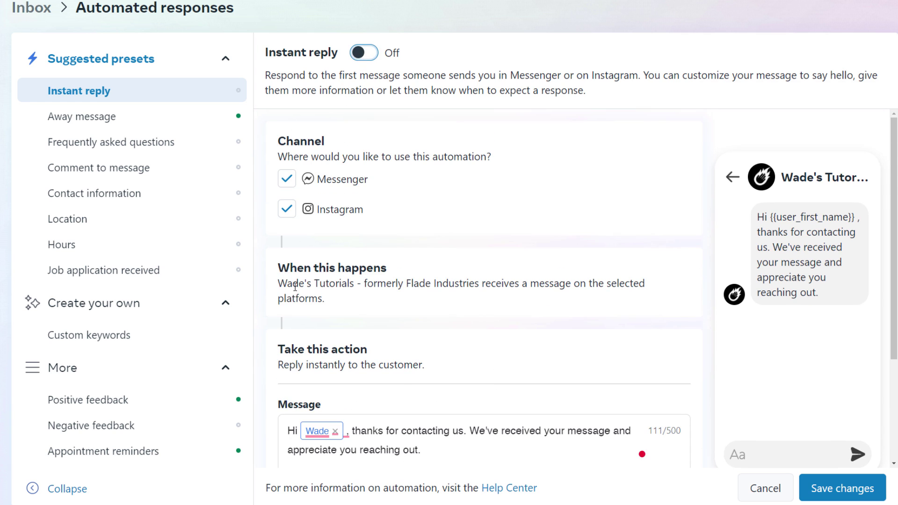
click(860, 489)
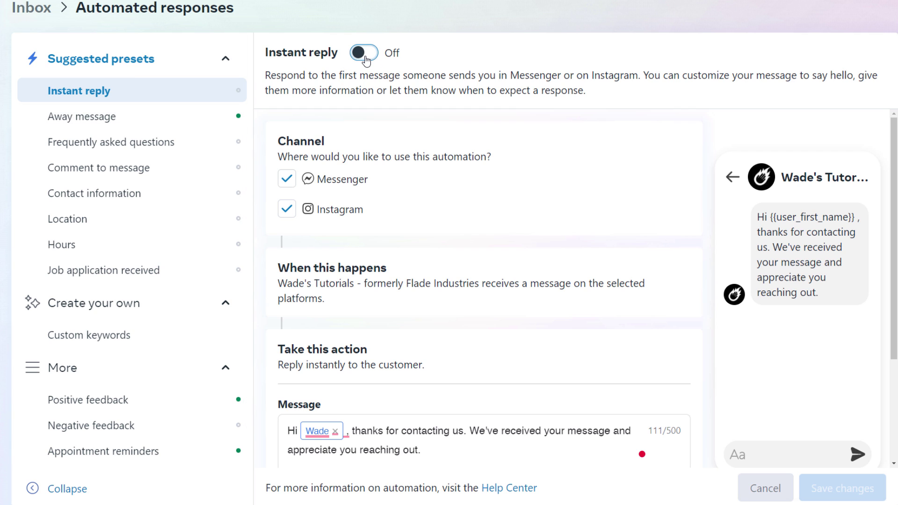
- Open the Away message settings and add Instagram as a channel
click(96, 117)
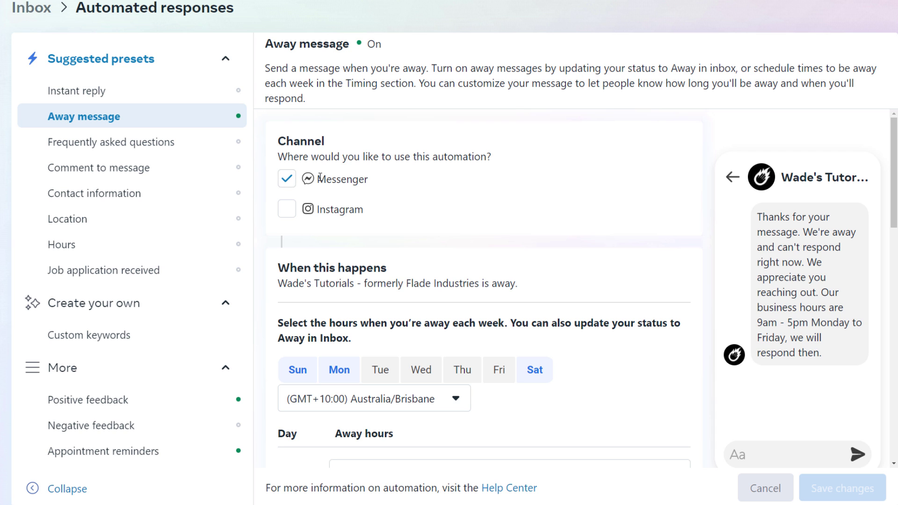
click(287, 208)
scroll(408, 195, down, 4)
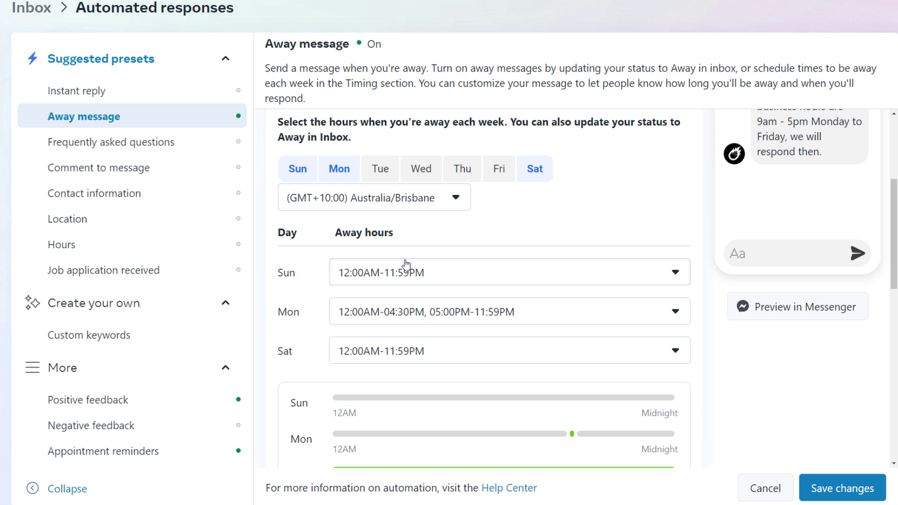
- Clear Saturday, Monday and Sunday from the away days and save the schedule
click(534, 170)
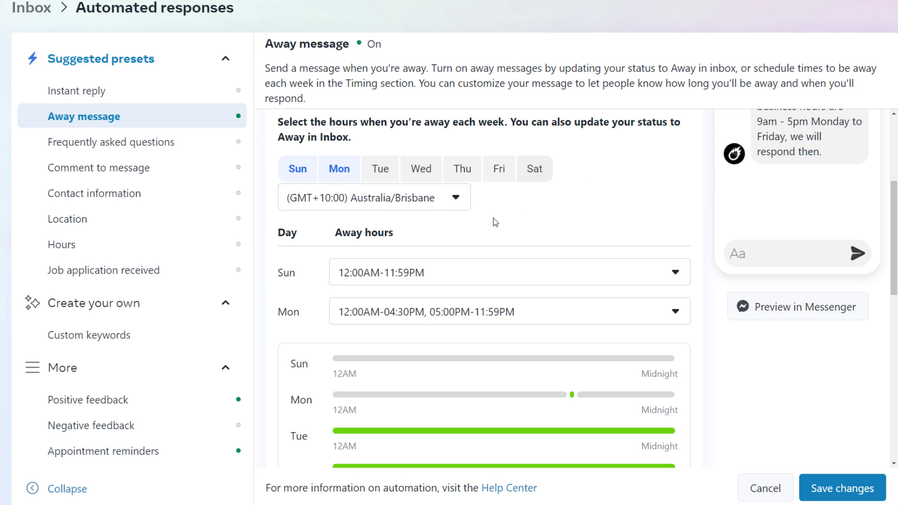
click(338, 169)
click(294, 172)
scroll(375, 275, down, 2)
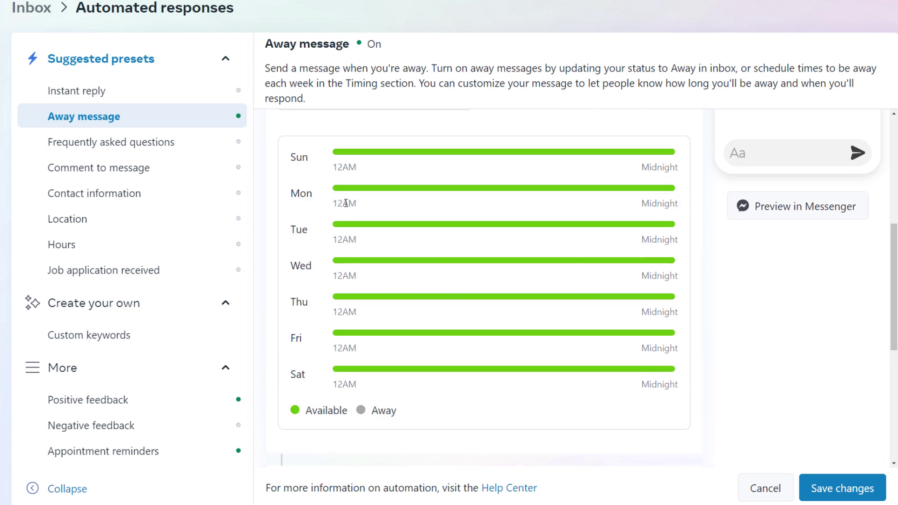
click(842, 489)
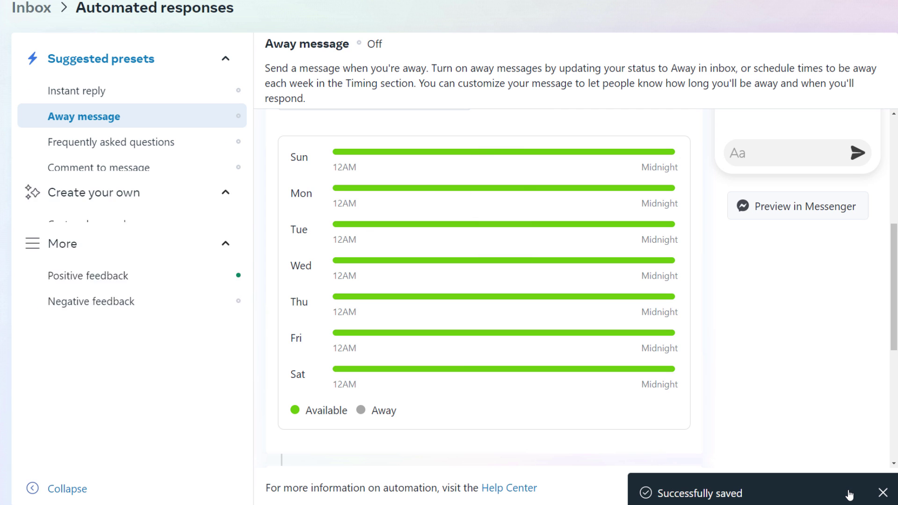
scroll(534, 338, up, 2)
scroll(534, 339, up, 3)
scroll(519, 262, down, 4)
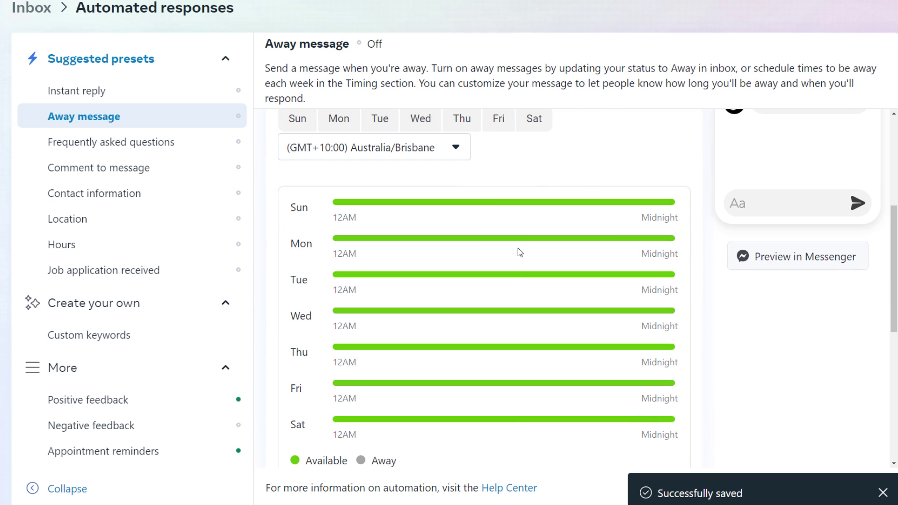
scroll(505, 290, up, 2)
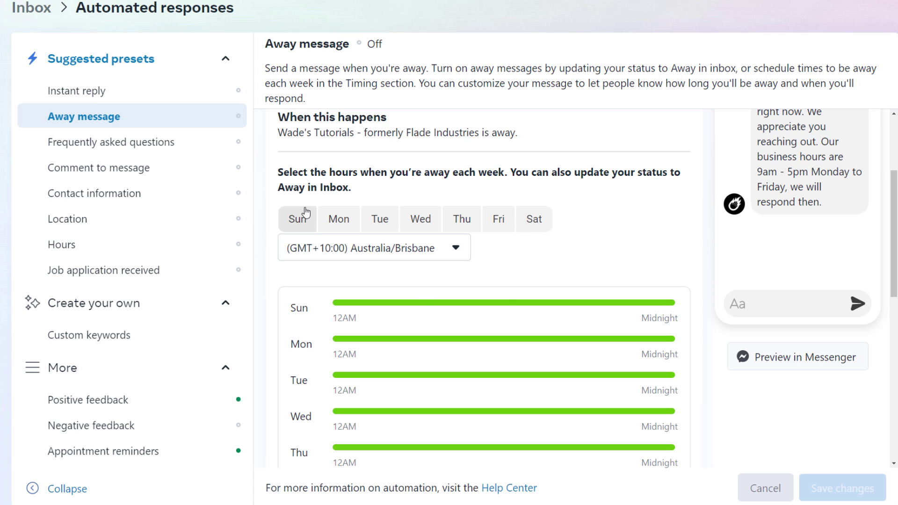
- Mark Sunday and Saturday as away days and give Sunday away hours 12:00 AM–11:59 PM
click(300, 224)
click(538, 225)
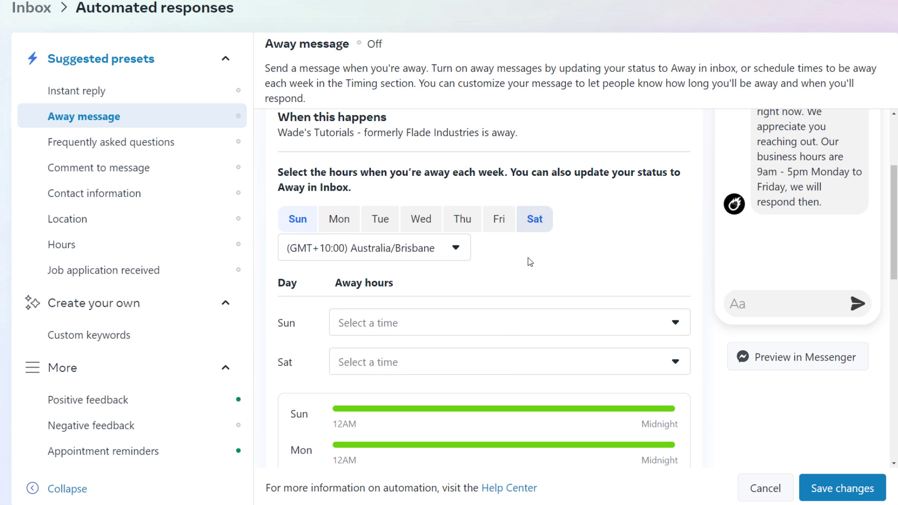
click(409, 328)
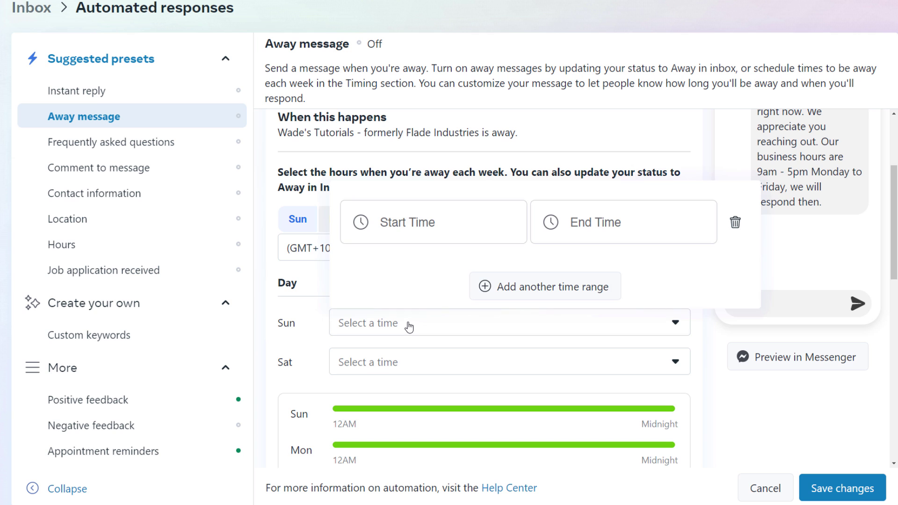
click(405, 223)
click(393, 263)
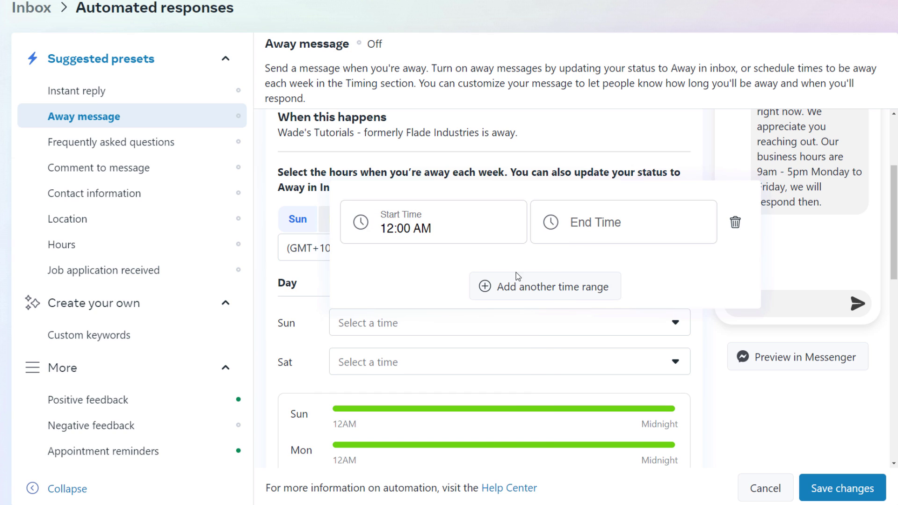
click(639, 223)
text(11)
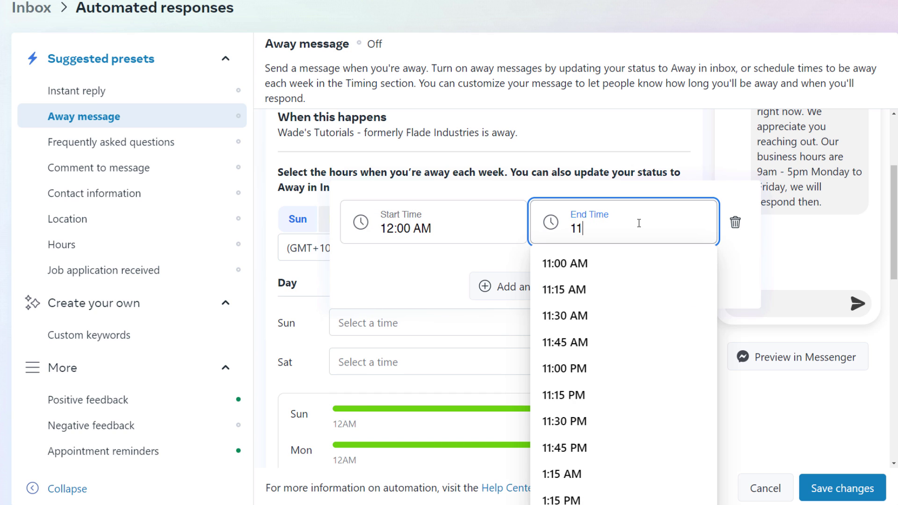
text(:59pm)
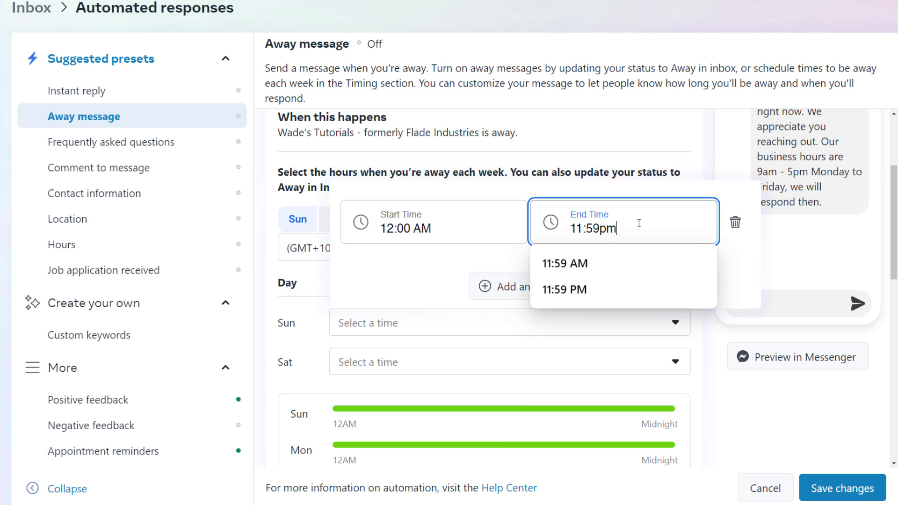
drag(618, 229, 572, 229)
right_click(591, 230)
click(613, 288)
click(638, 192)
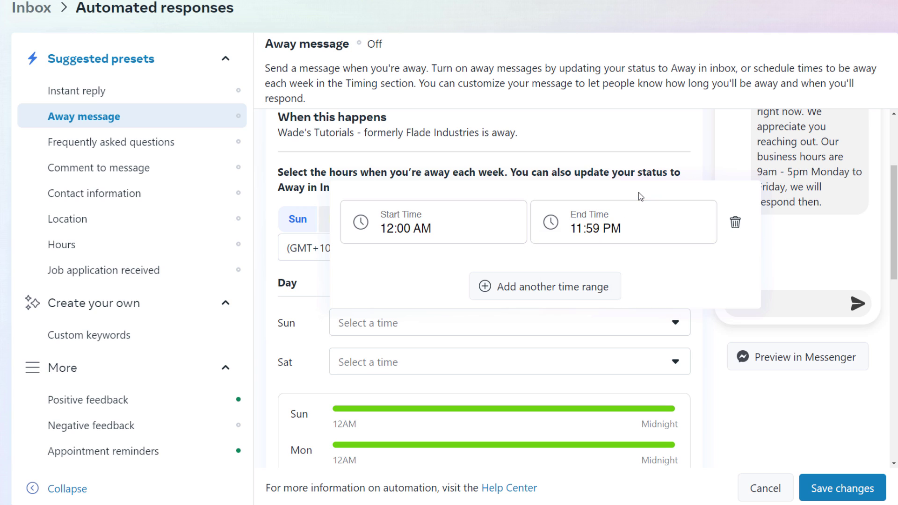
click(696, 335)
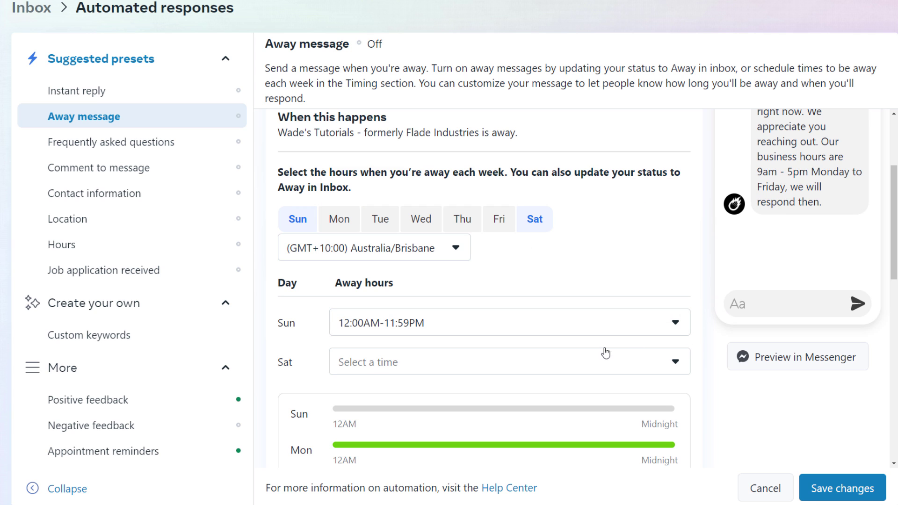
- Set Saturday's away hours to 12:00 AM–11:59 PM and save the weekend schedule
click(550, 361)
click(439, 257)
click(374, 301)
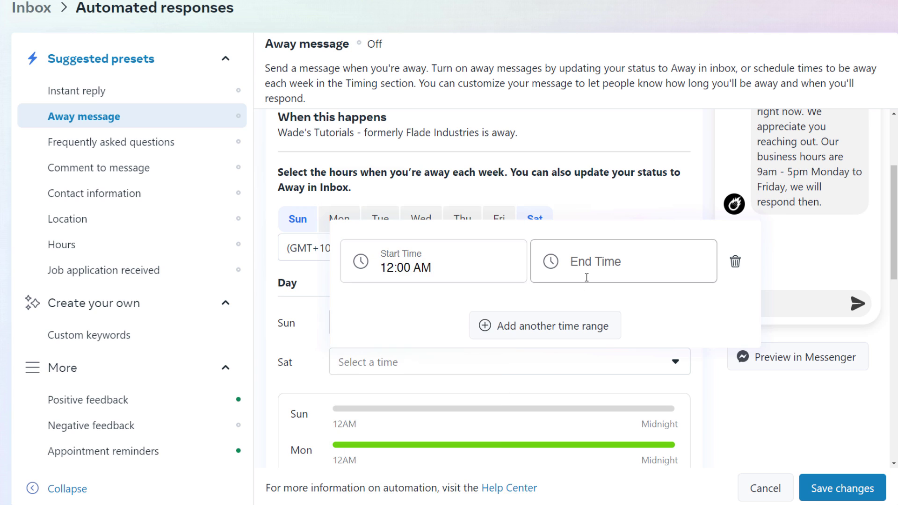
click(412, 265)
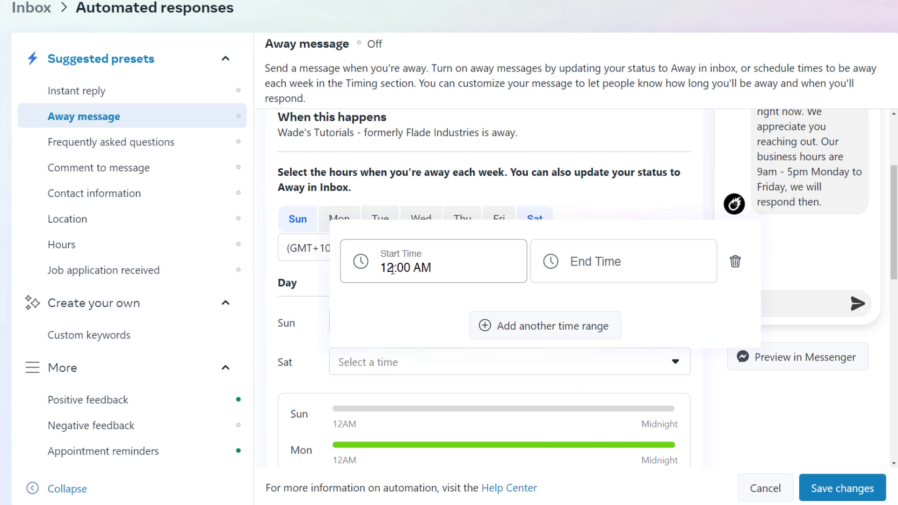
click(599, 270)
text(11:59pm)
click(684, 285)
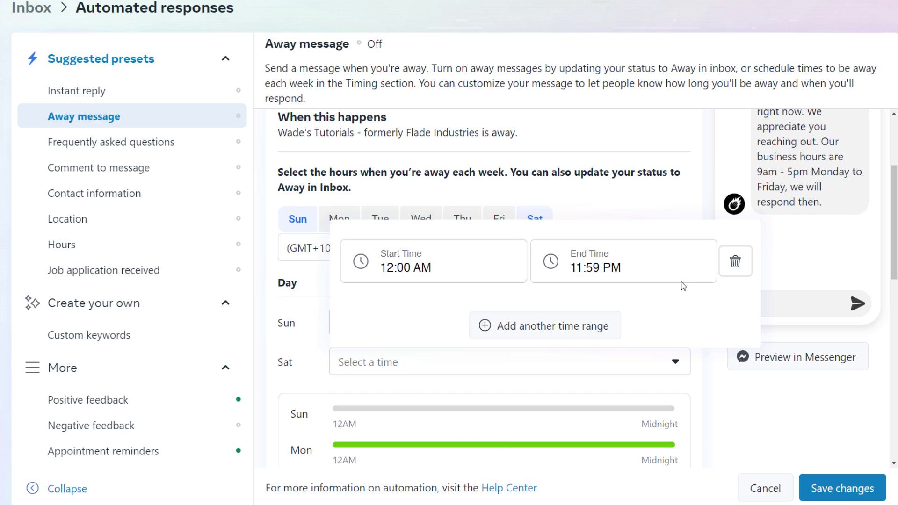
click(836, 485)
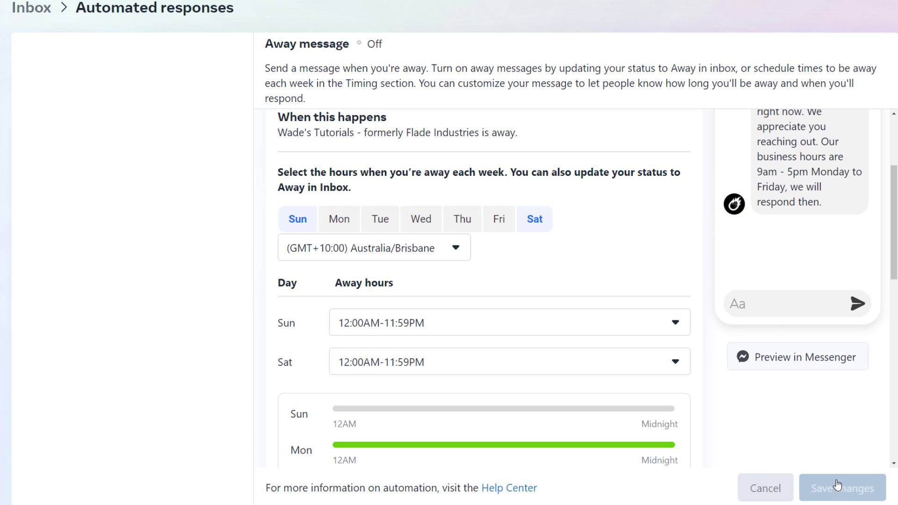
scroll(612, 227, down, 4)
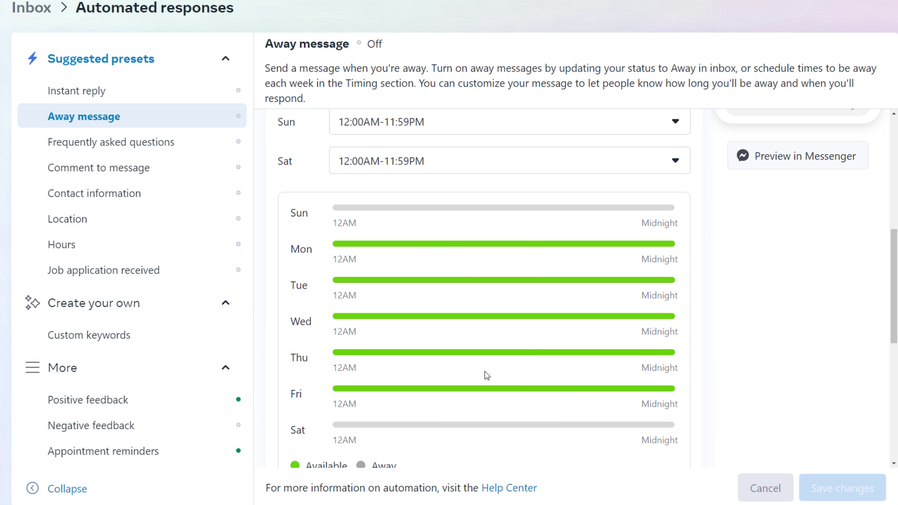
scroll(567, 304, up, 1)
scroll(567, 305, up, 2)
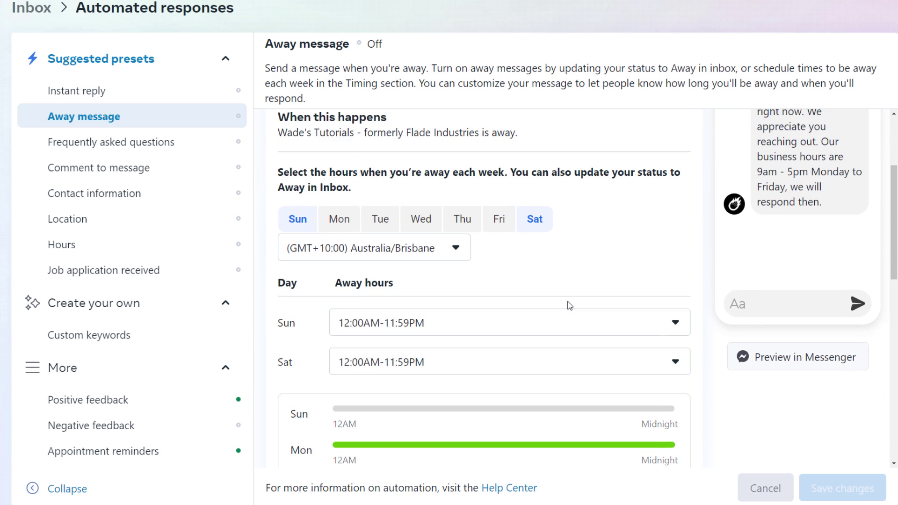
scroll(567, 304, down, 10)
click(521, 312)
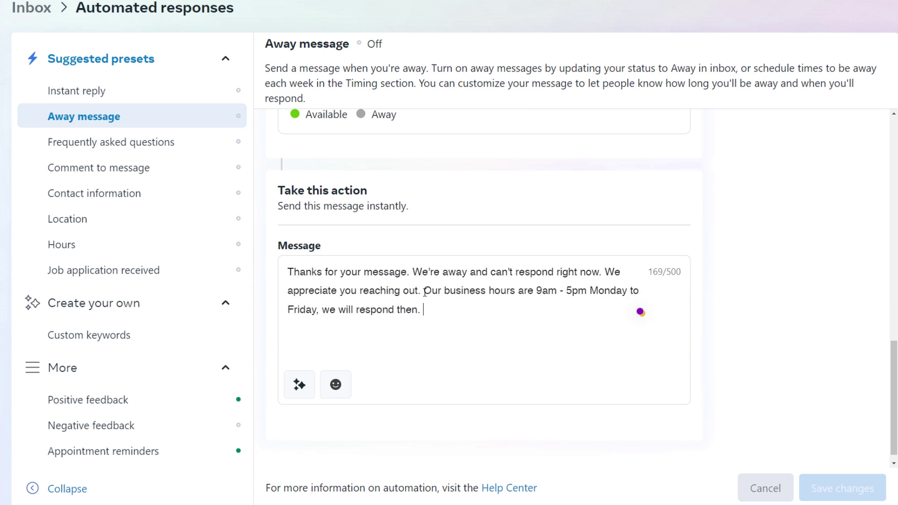
drag(425, 292, 440, 309)
key(BackSpace)
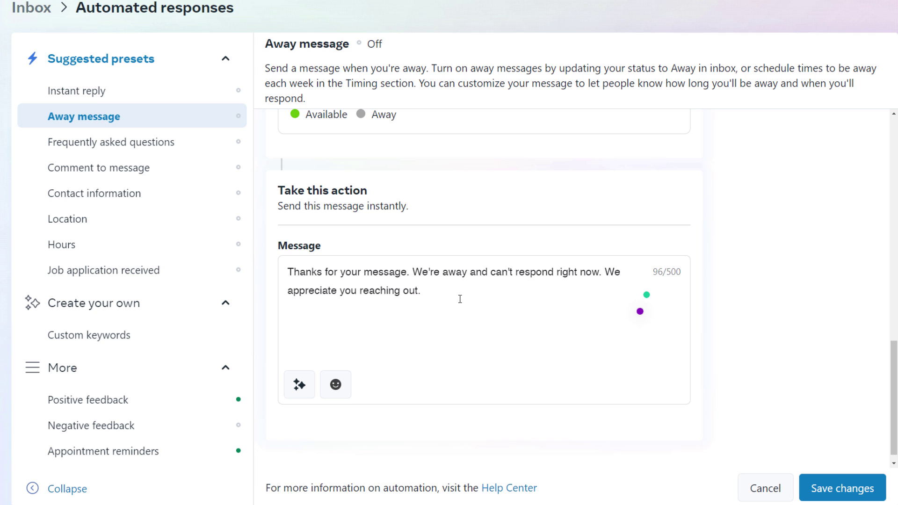
key(ctrl+z)
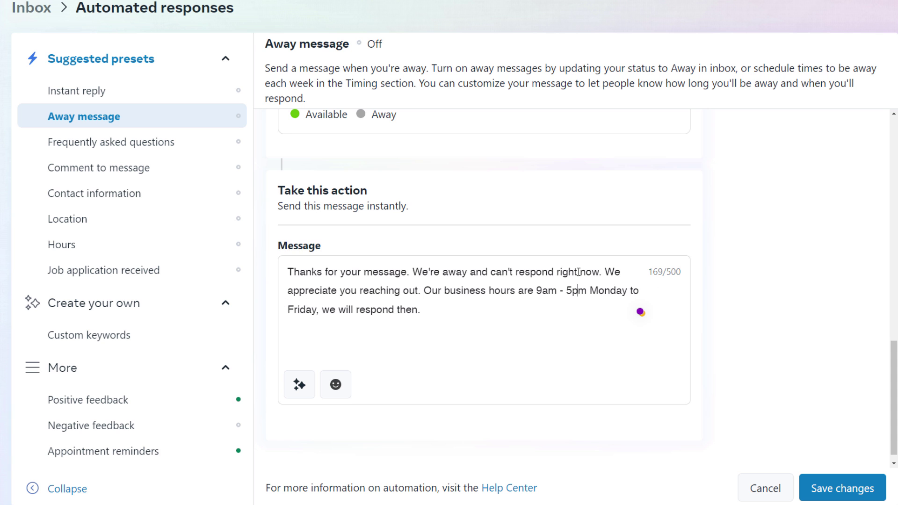
scroll(770, 182, up, 10)
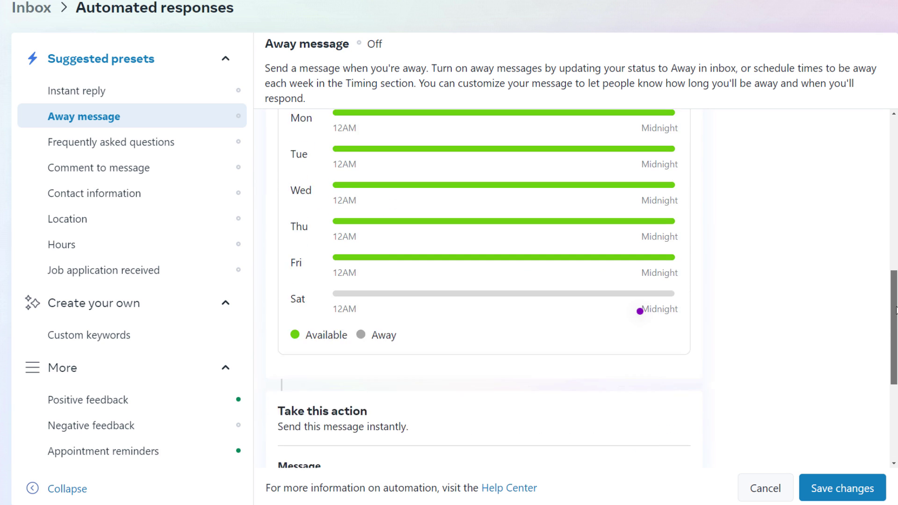
- Add Monday through Friday to the away days
click(340, 185)
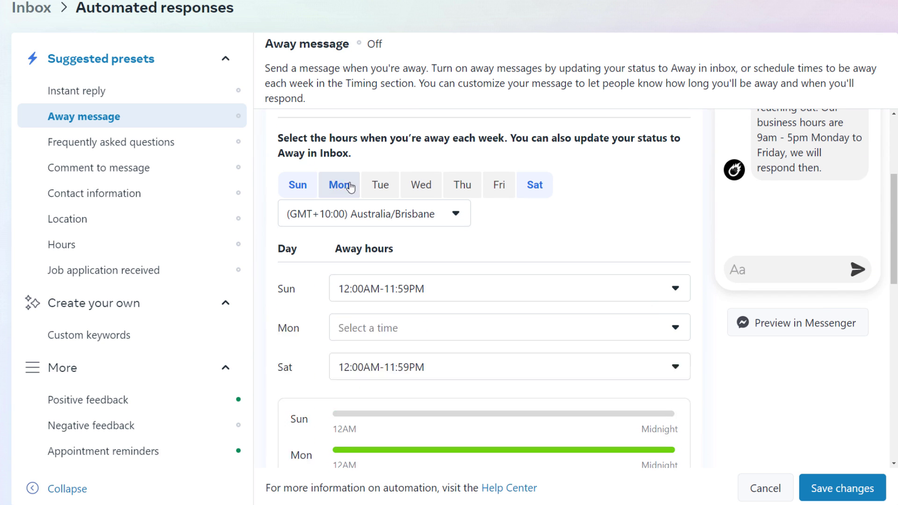
click(380, 185)
click(433, 185)
click(463, 185)
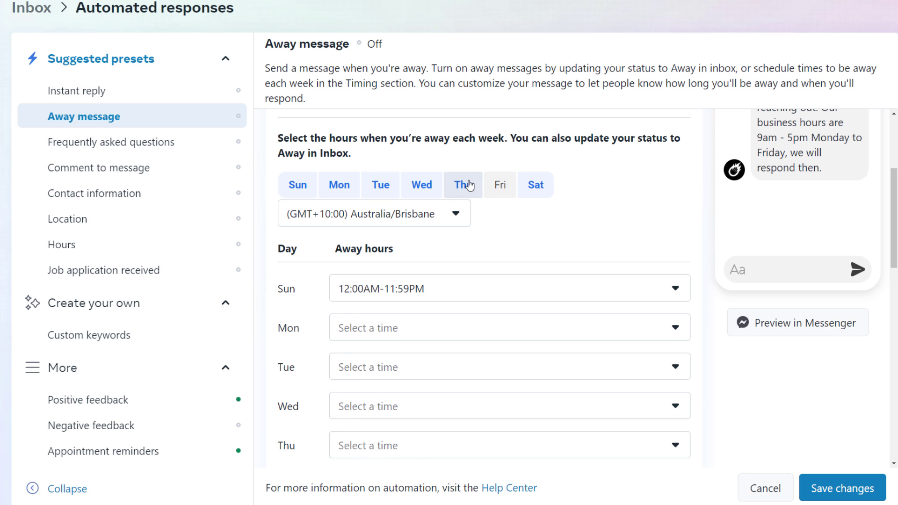
click(500, 185)
scroll(427, 248, down, 2)
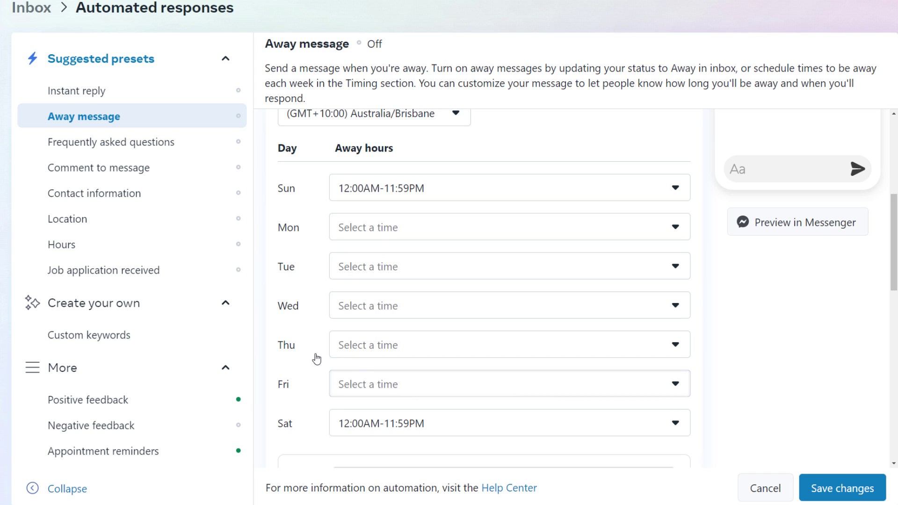
- Set Monday's first away range to 12:00 AM–8:59 AM
click(405, 233)
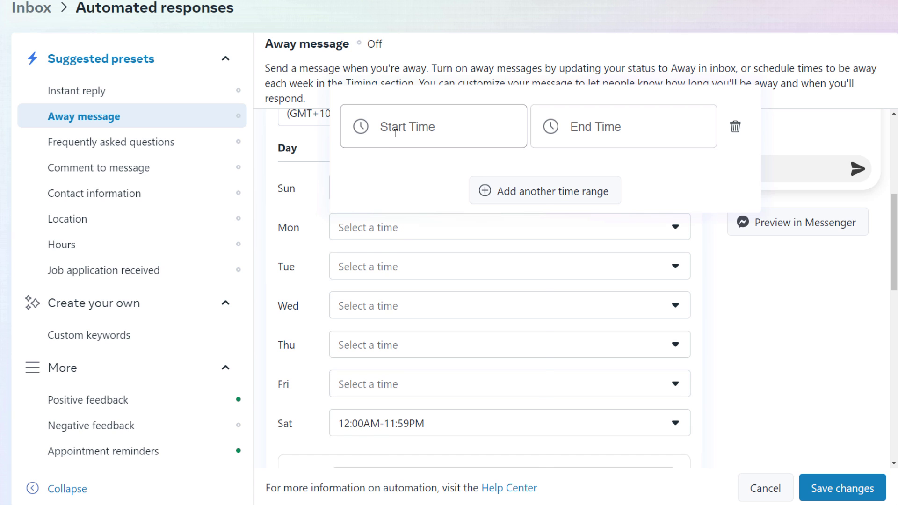
click(396, 133)
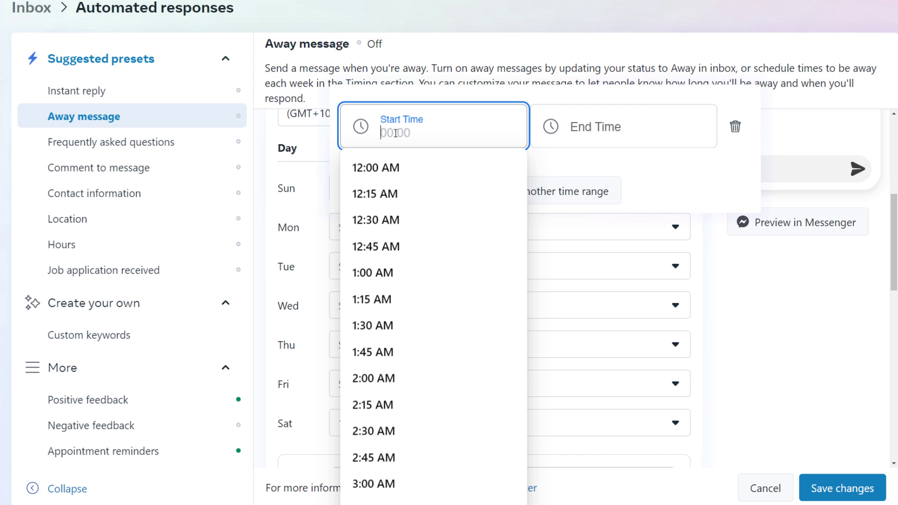
click(405, 167)
click(598, 129)
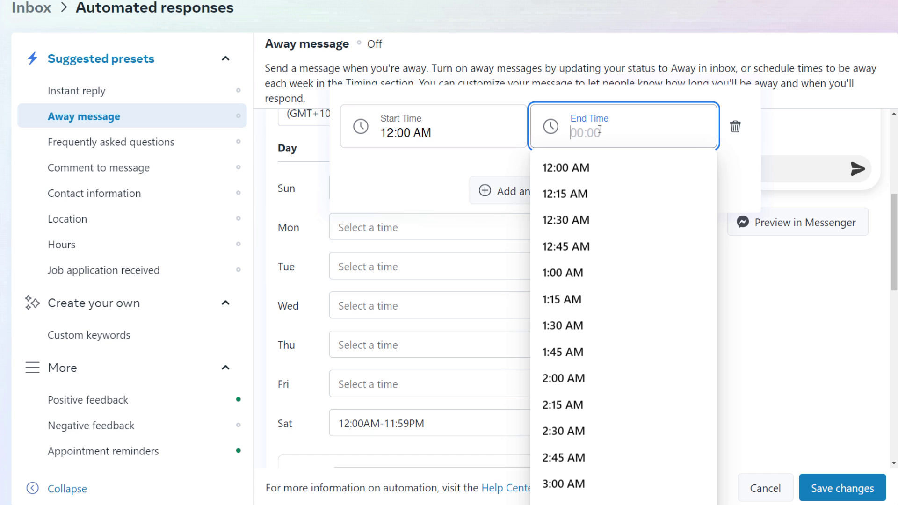
text(8:59am)
key(Return)
- Add a second Monday away range of 5:01 PM–11:59 PM and save the schedule
click(507, 191)
click(441, 114)
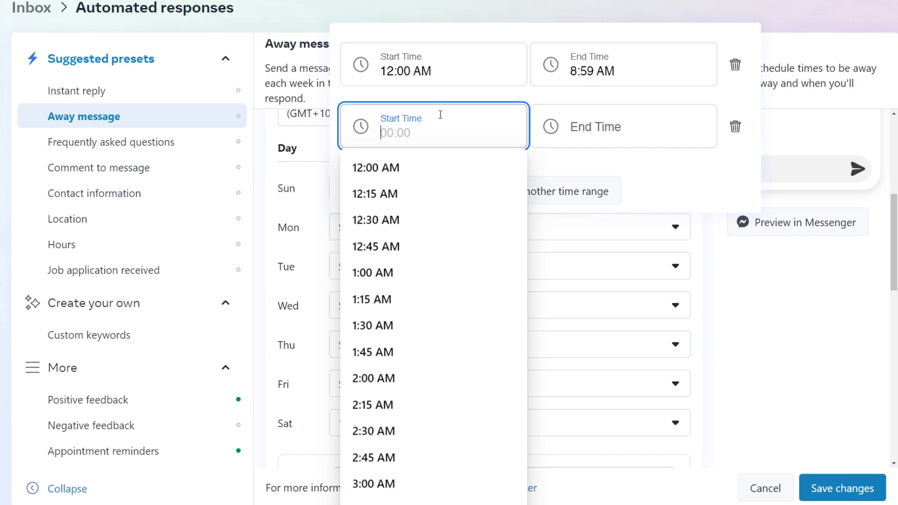
text(5:01pm)
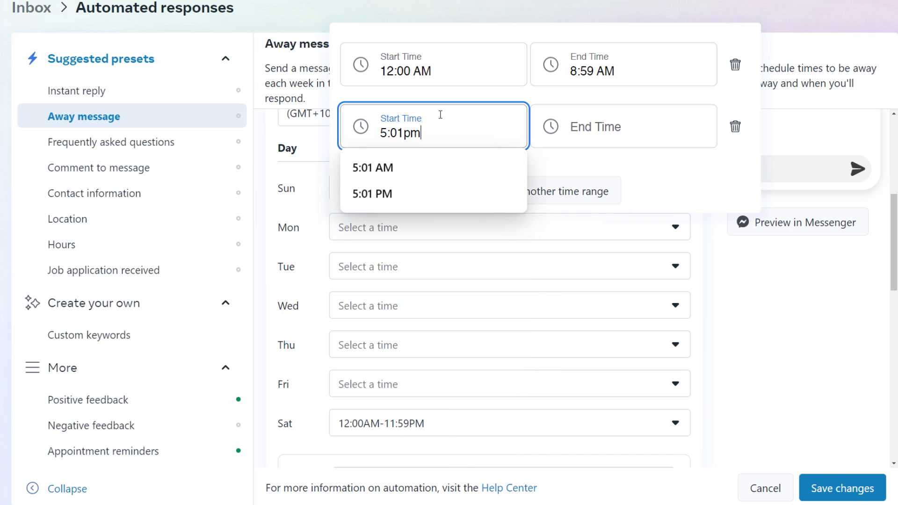
key(Return)
click(619, 133)
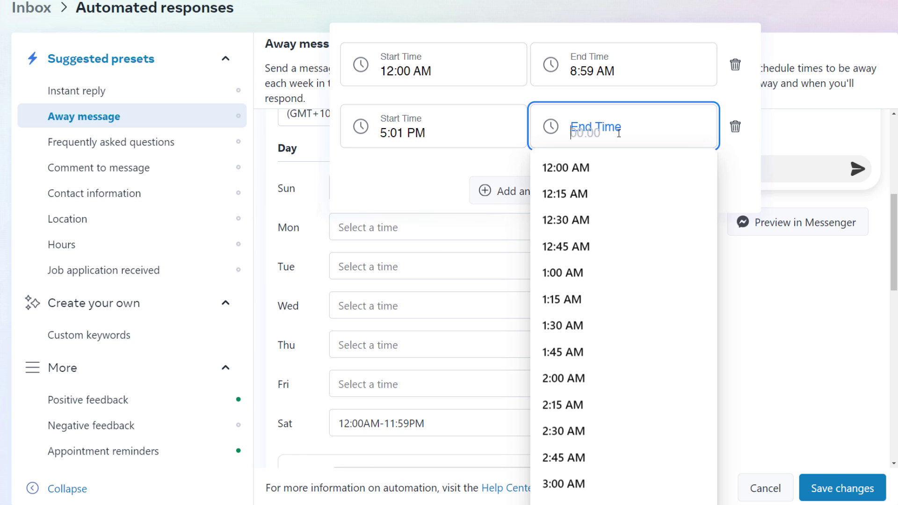
text(11:59pm)
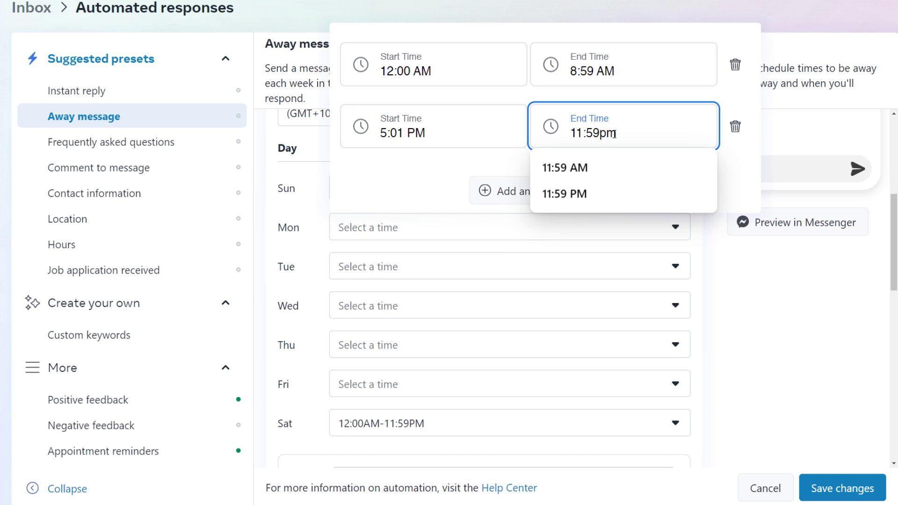
key(Return)
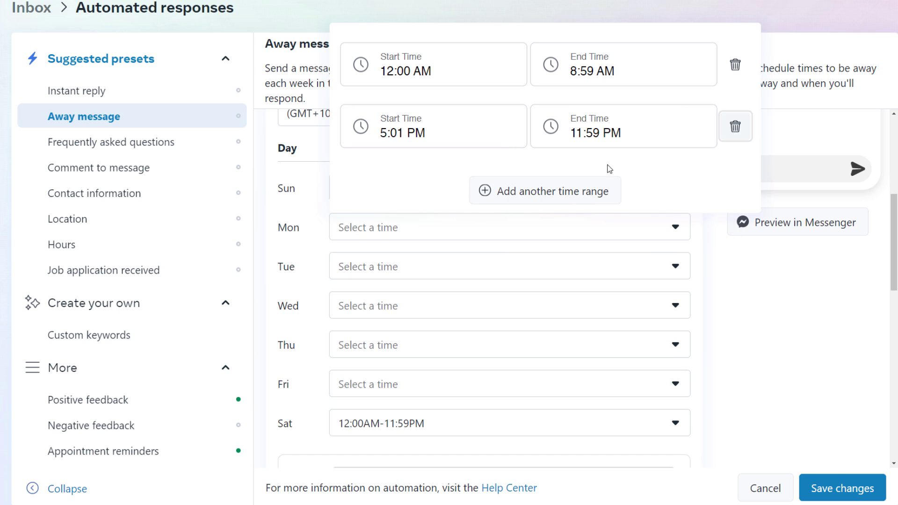
click(739, 269)
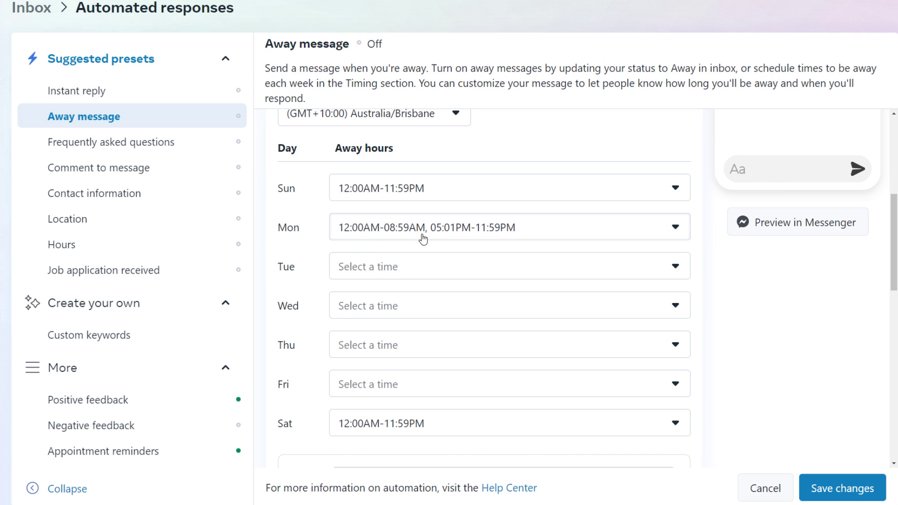
scroll(384, 246, down, 3)
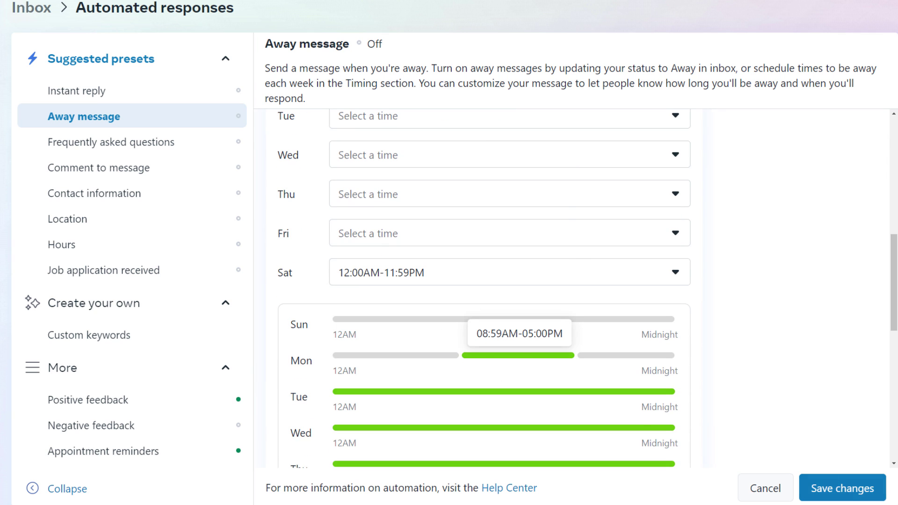
click(862, 490)
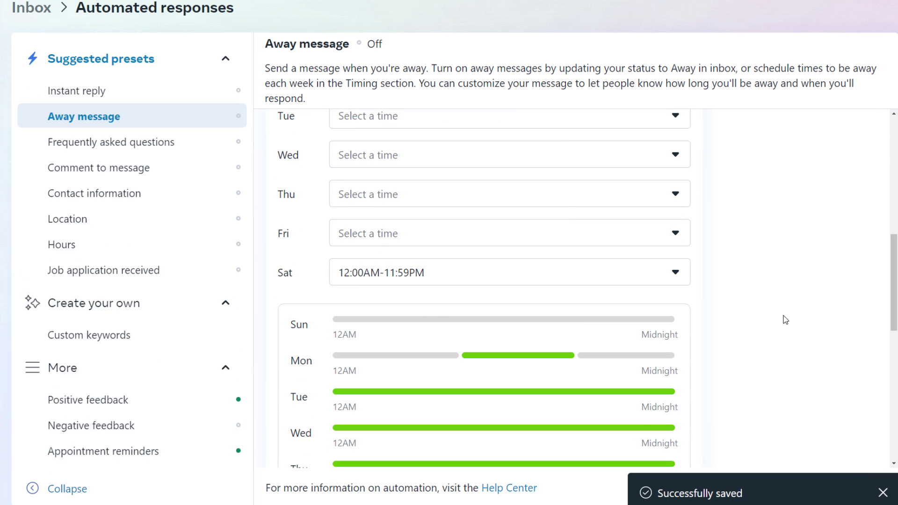
scroll(608, 230, up, 7)
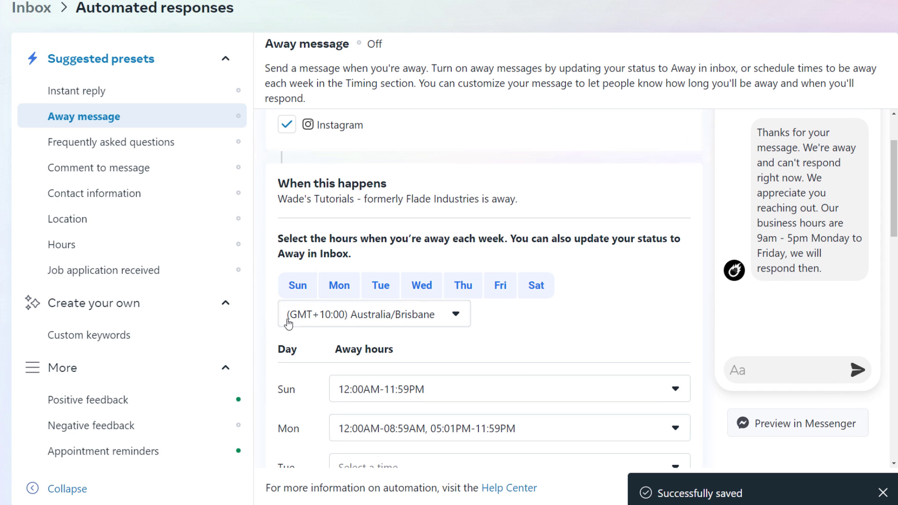
click(340, 325)
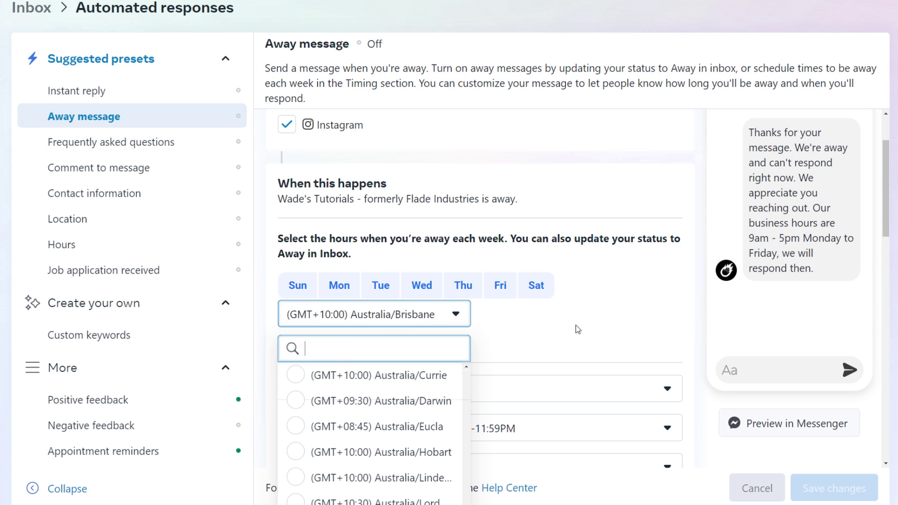
click(604, 312)
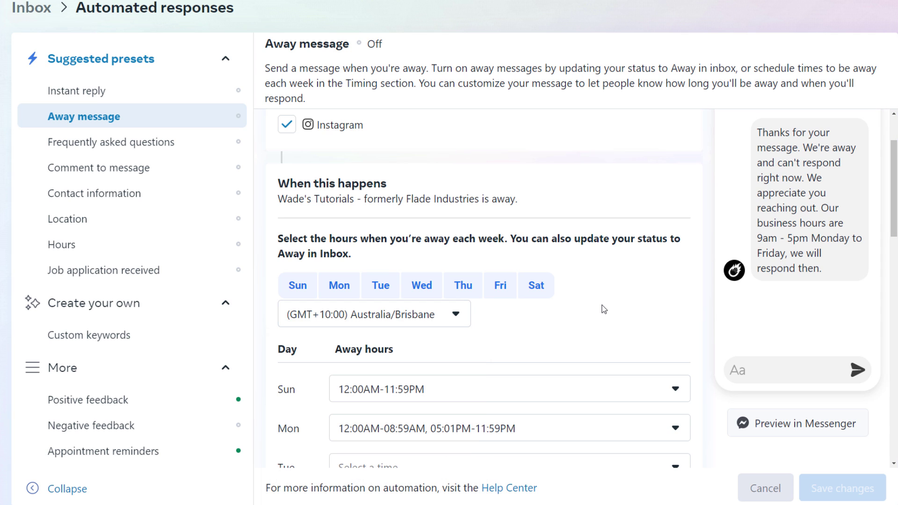
scroll(607, 308, up, 2)
scroll(291, 213, down, 2)
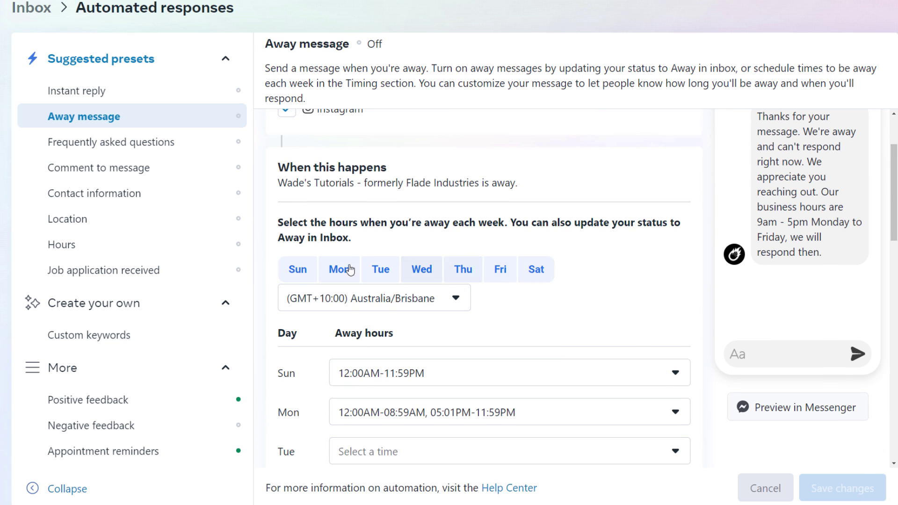
scroll(441, 240, down, 3)
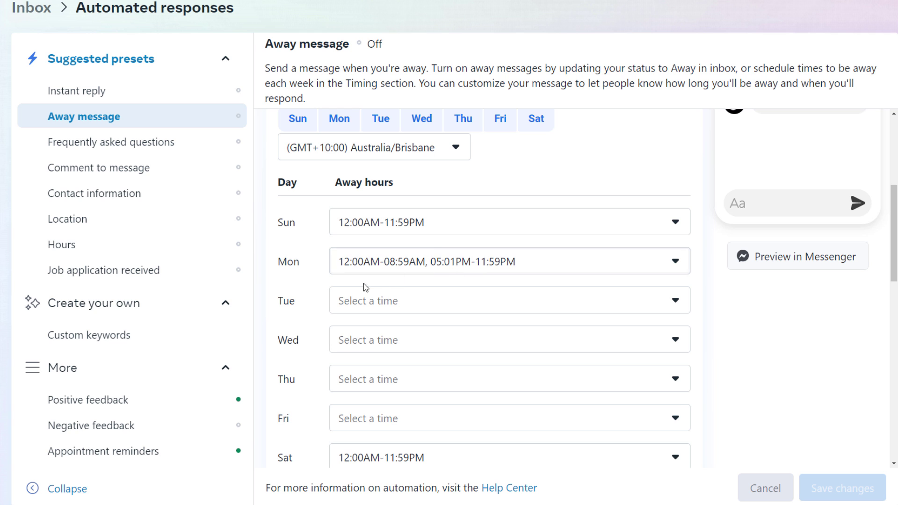
scroll(378, 293, down, 1)
scroll(375, 385, down, 3)
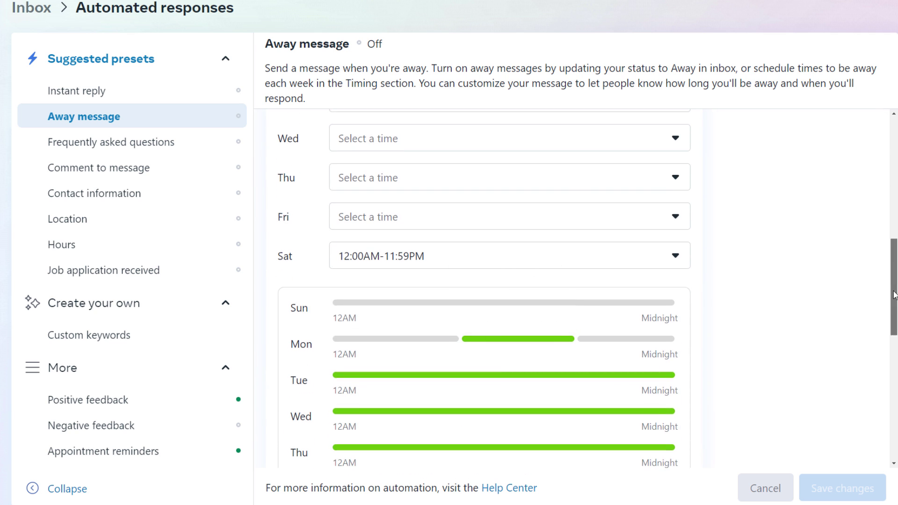
scroll(866, 321, down, 4)
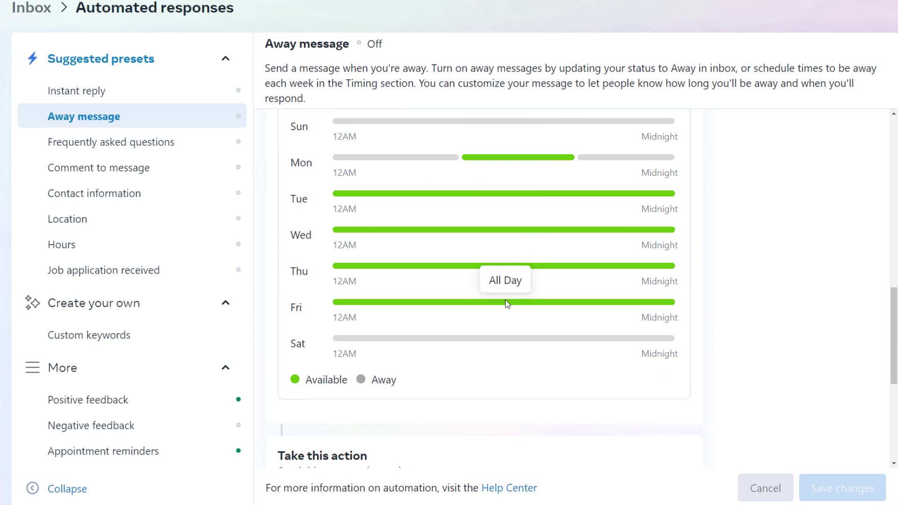
scroll(505, 280, down, 6)
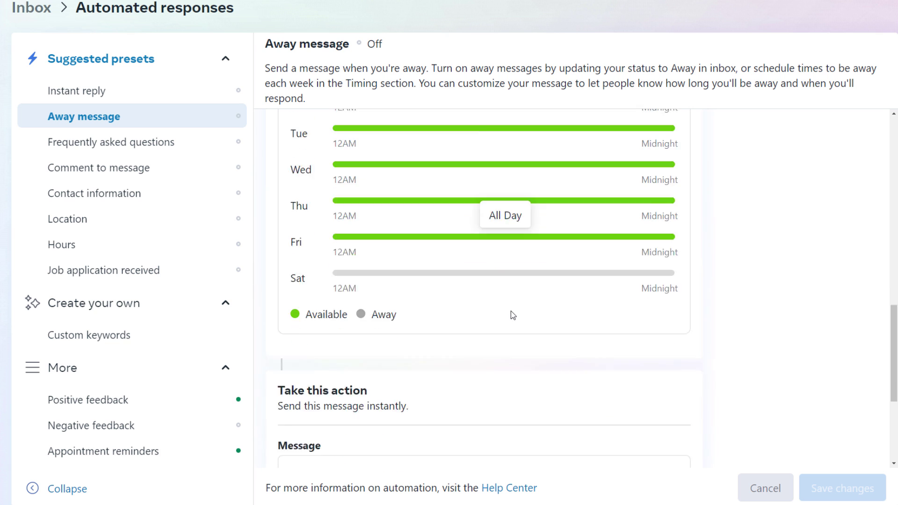
drag(421, 299, 286, 253)
click(416, 306)
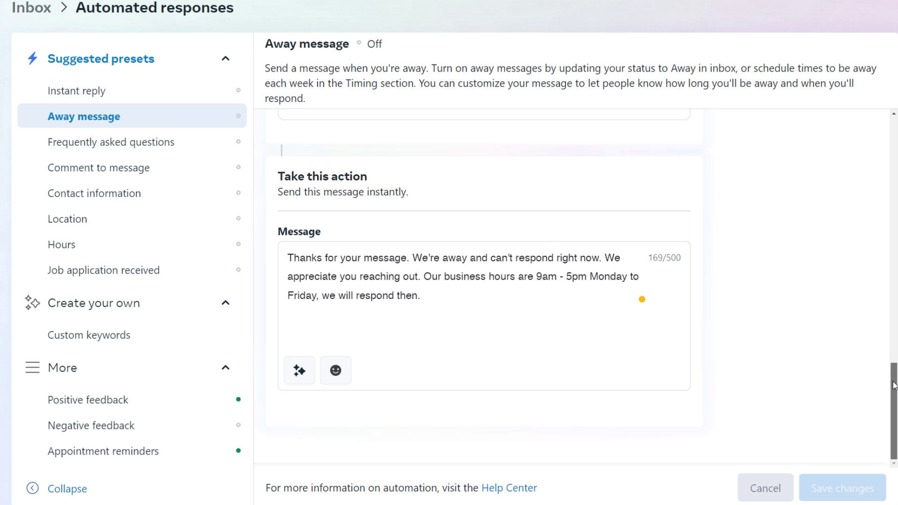
drag(896, 369, 896, 248)
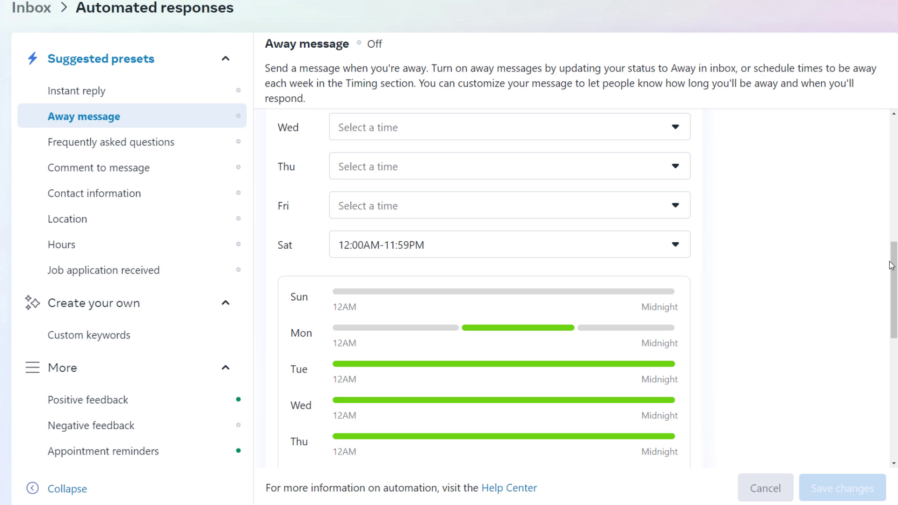
- Open the FAQ settings, enable them for Messenger and add a first question entry
click(89, 150)
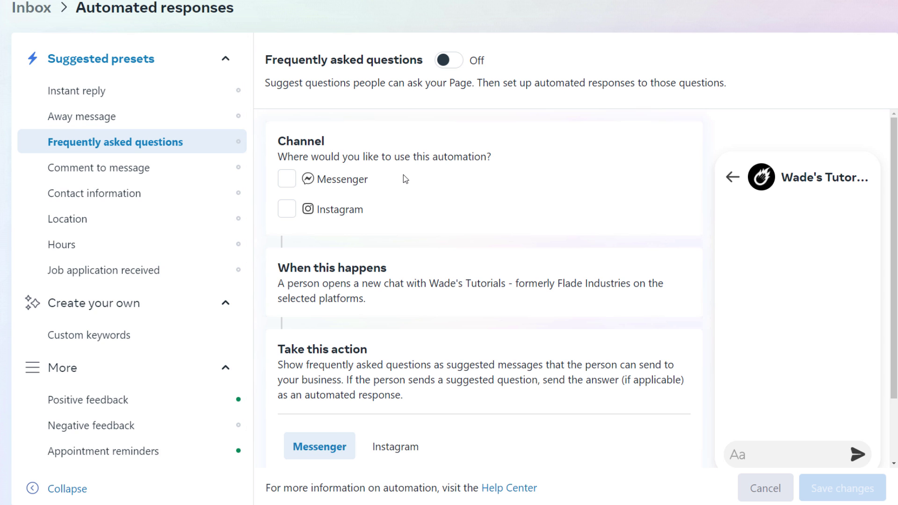
click(287, 178)
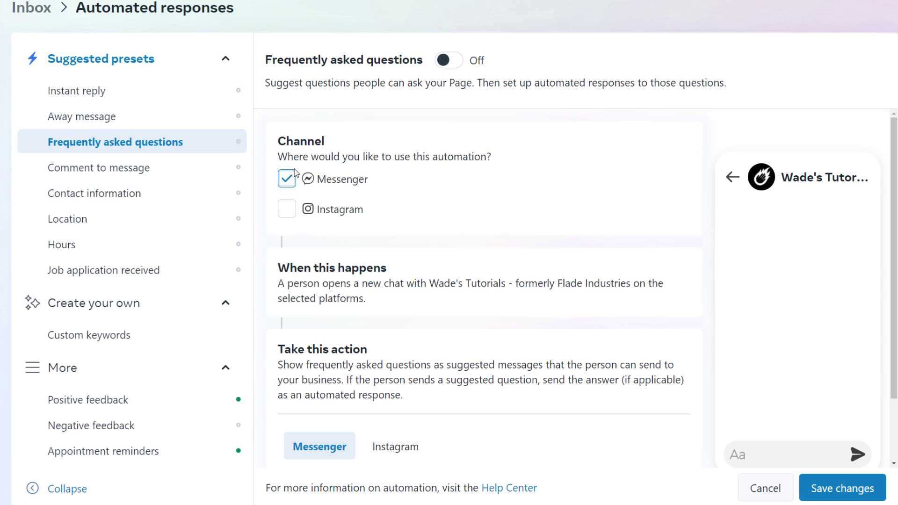
scroll(294, 211, down, 2)
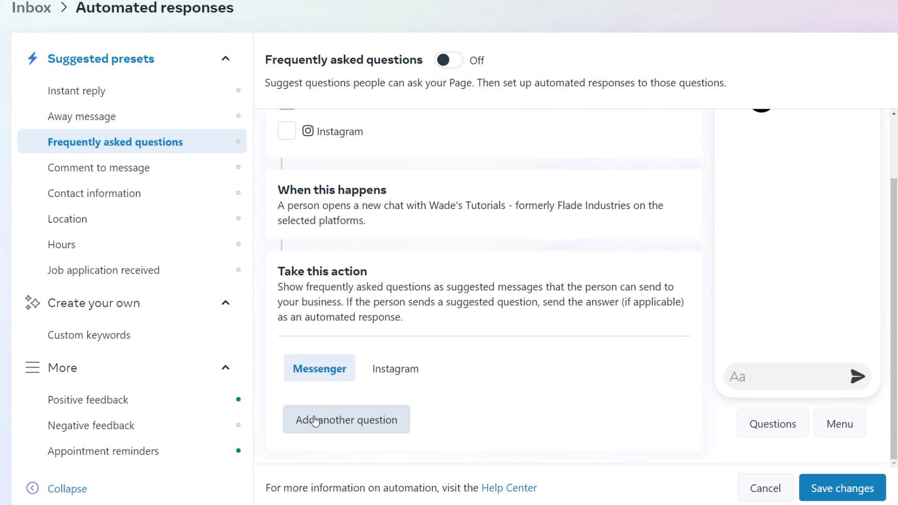
click(341, 424)
scroll(384, 411, down, 1)
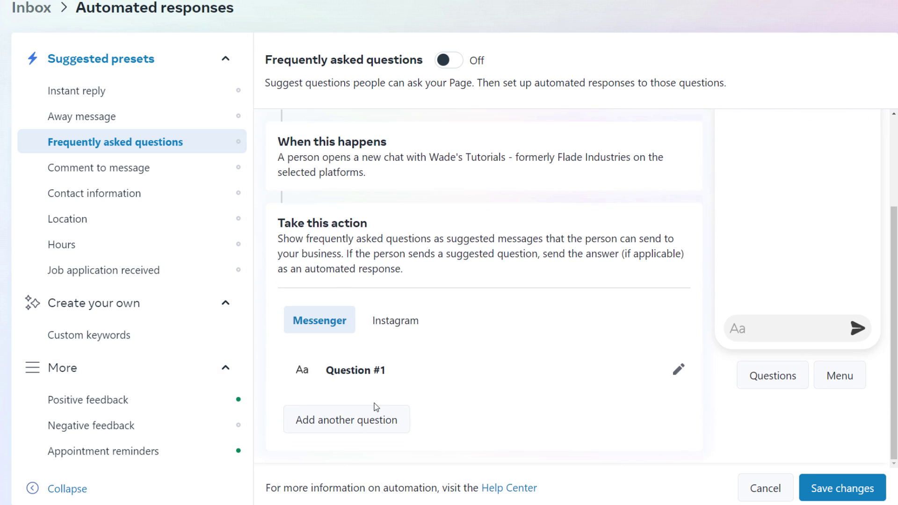
- Write Question #1 'What is your Favourite color?' with the answer 'Blue'
click(677, 373)
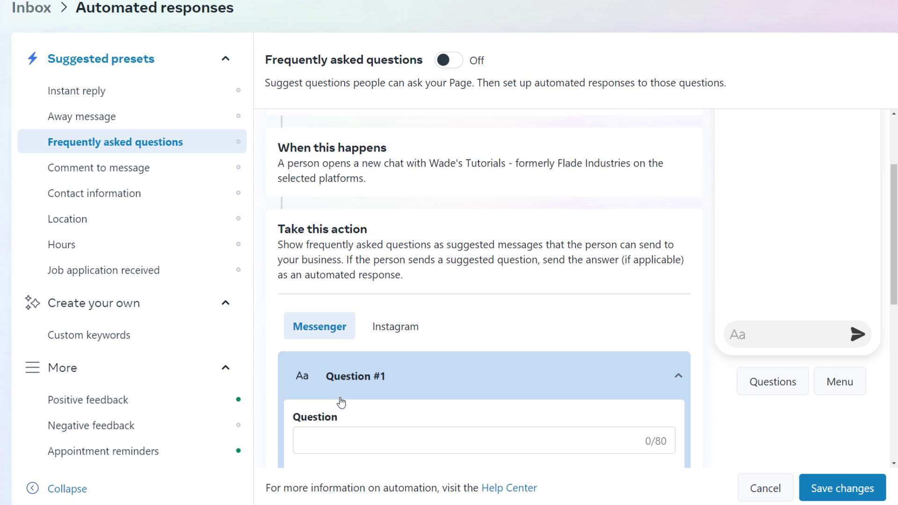
scroll(341, 390, down, 2)
click(324, 329)
text(What)
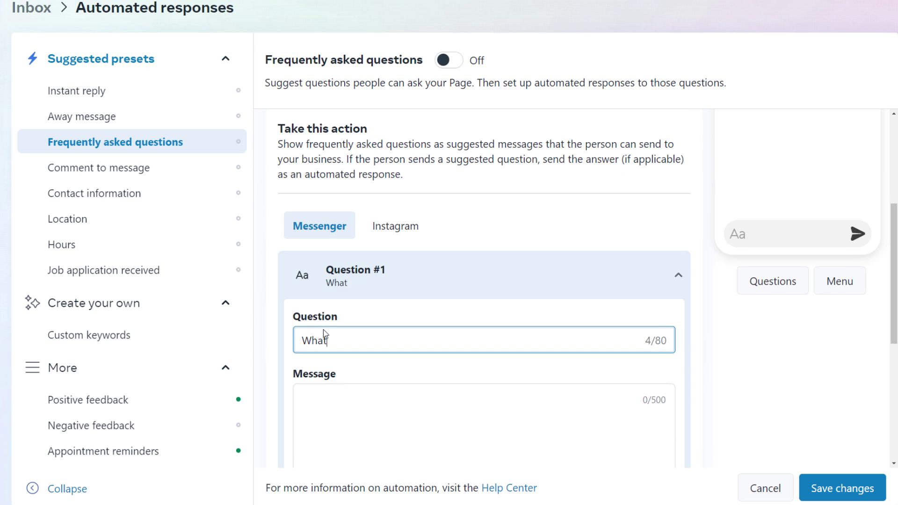
text( is your Favouri)
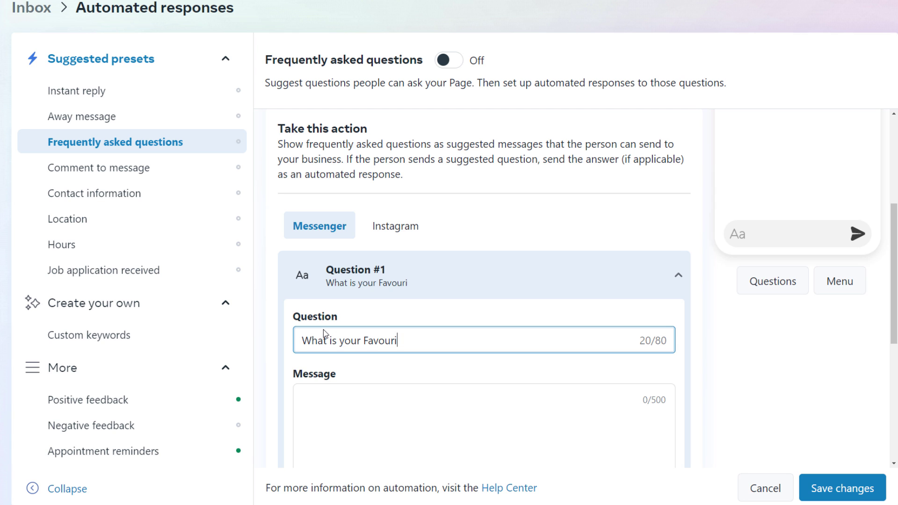
text(te color?)
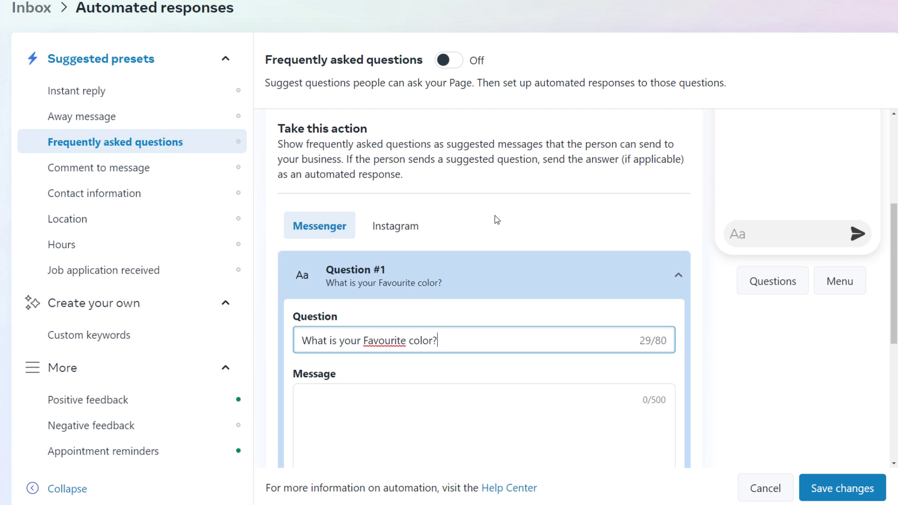
click(341, 450)
text(Blue.)
scroll(402, 355, down, 2)
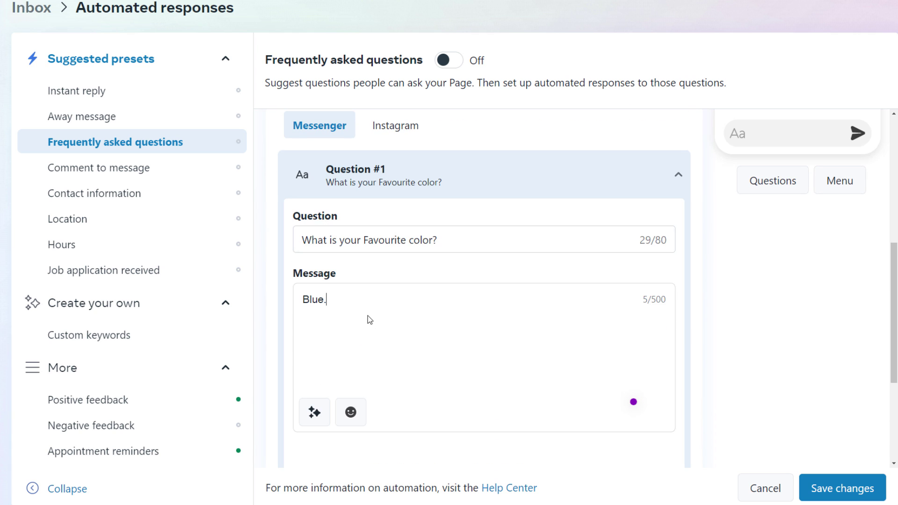
- Look at the Instagram FAQ list, then return to the Messenger FAQ list
click(397, 125)
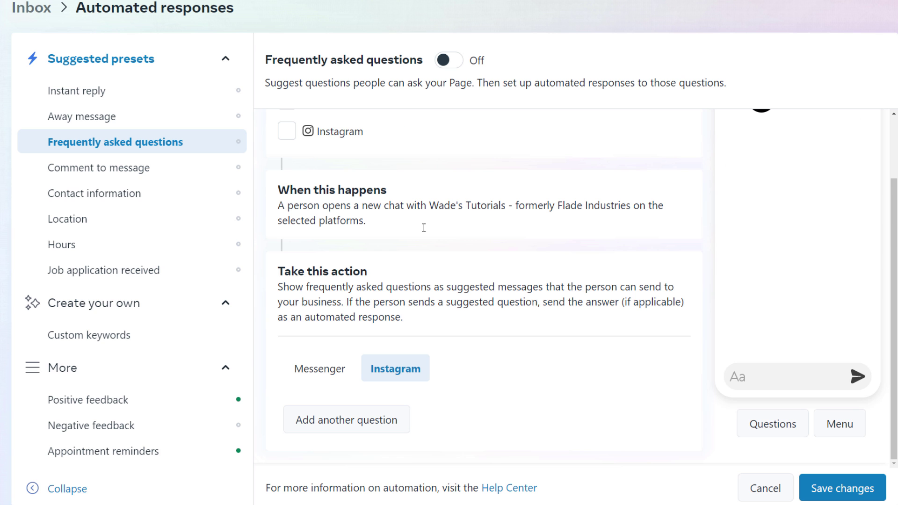
click(327, 370)
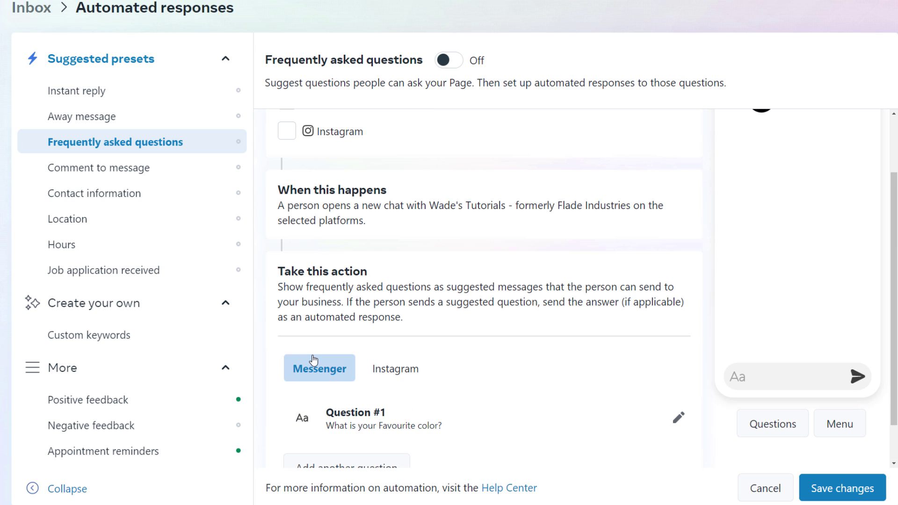
scroll(827, 210, up, 3)
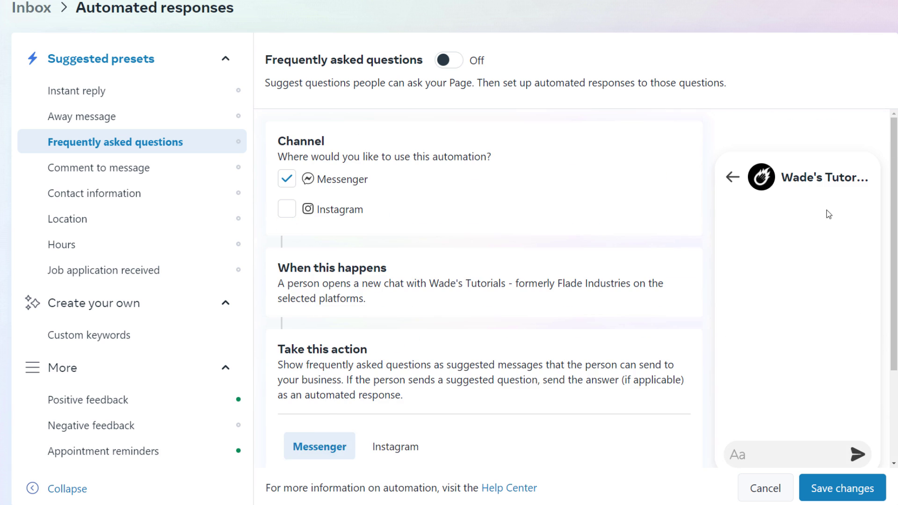
scroll(377, 373, down, 3)
- Add Question #2 'How tall are you?' answered '7m' and save, switching FAQs on
click(347, 419)
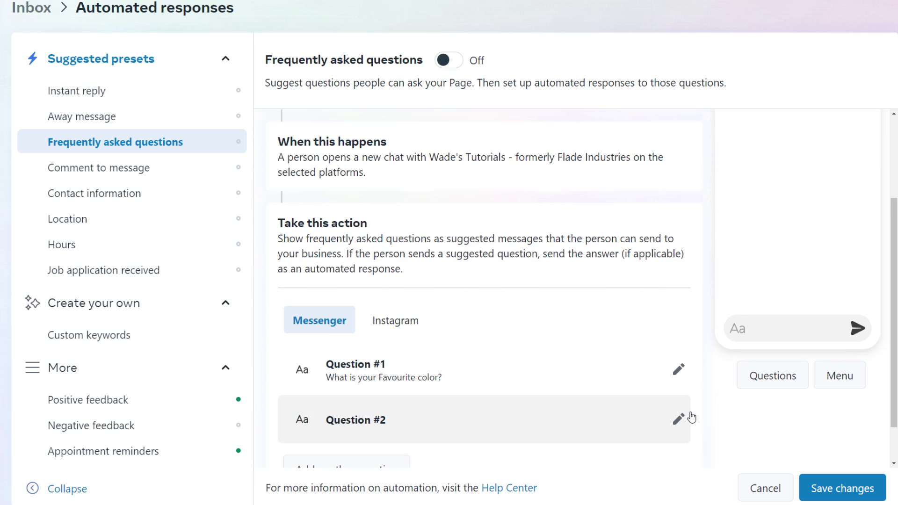
click(679, 420)
scroll(341, 407, down, 2)
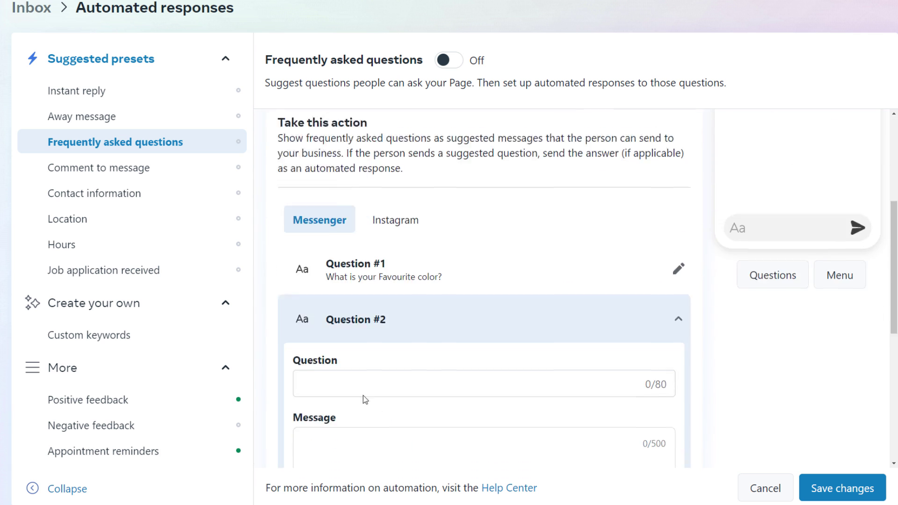
click(356, 382)
text(How t)
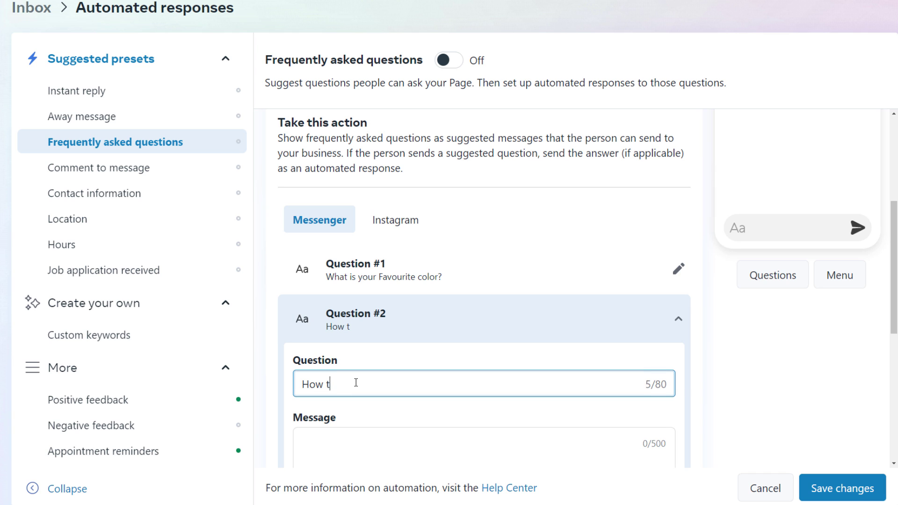
text(all are you?)
click(324, 452)
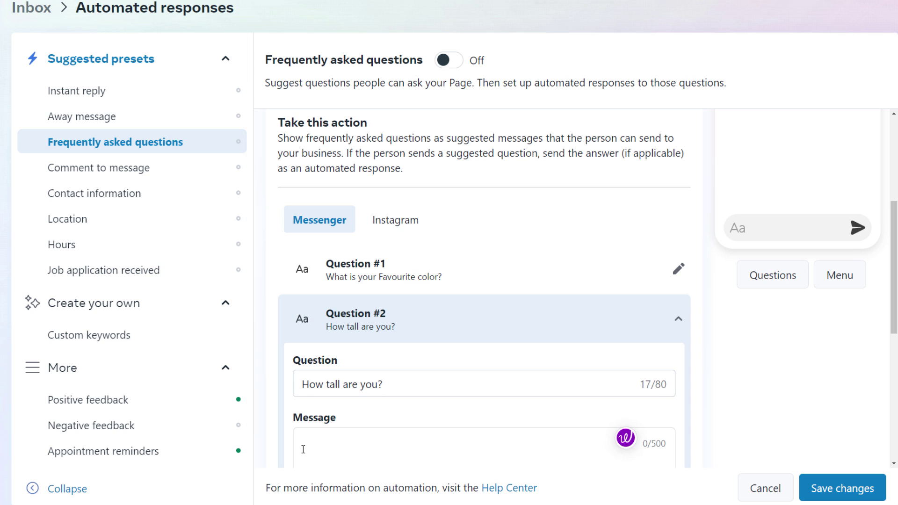
text(7m)
scroll(436, 395, down, 2)
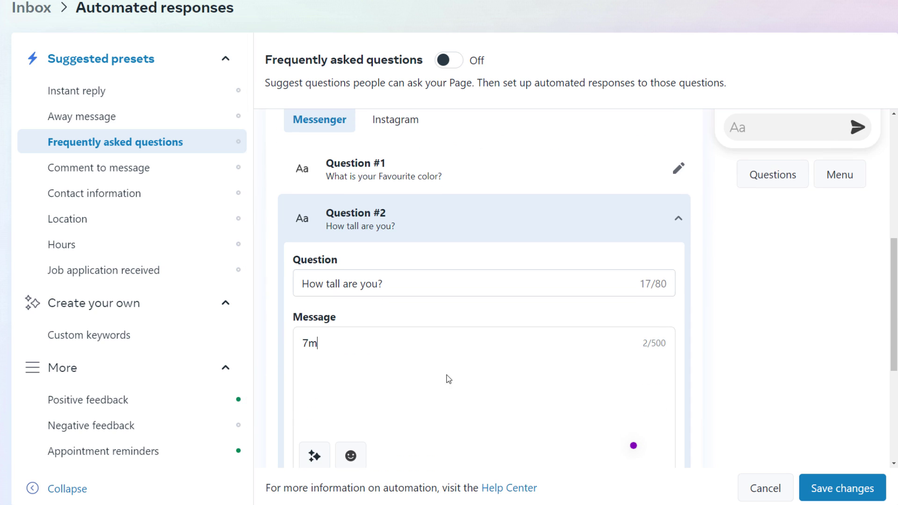
click(836, 490)
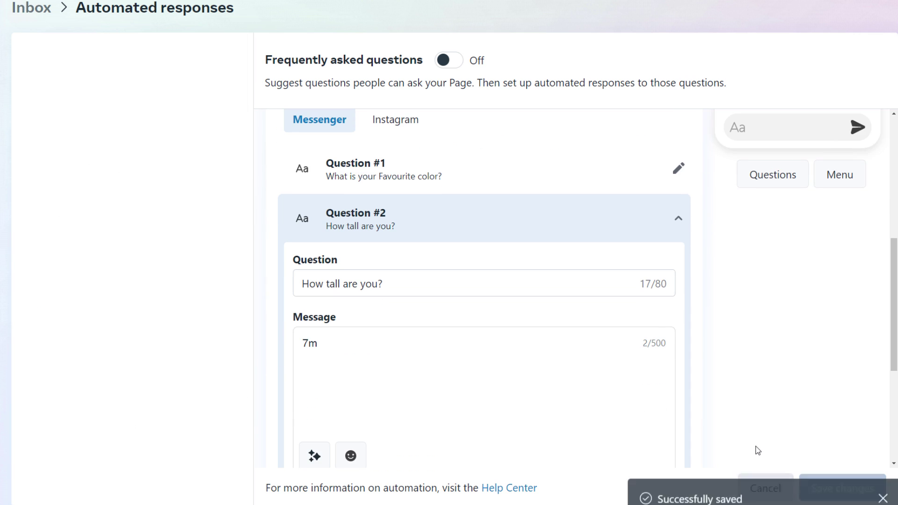
scroll(746, 403, up, 6)
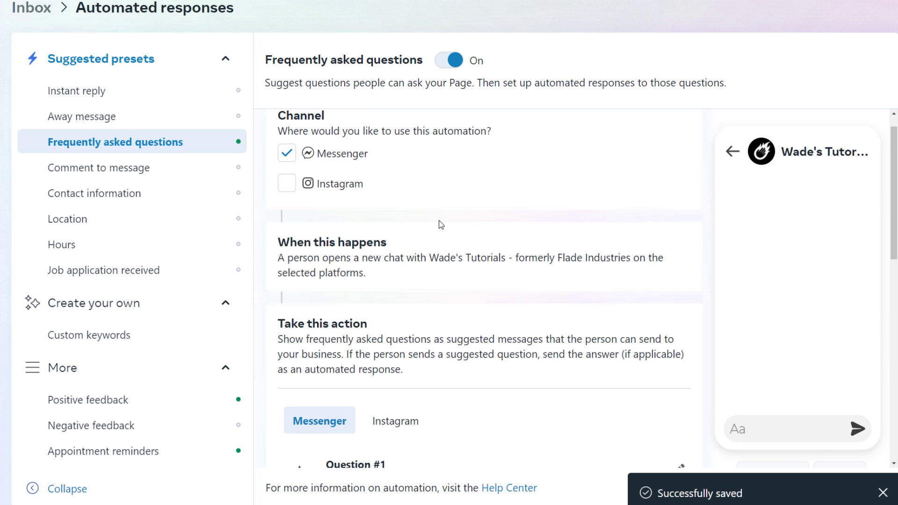
- Scroll through the FAQ page to review 'What is your Favourite color?' and 'How tall are you?'
scroll(655, 308, down, 5)
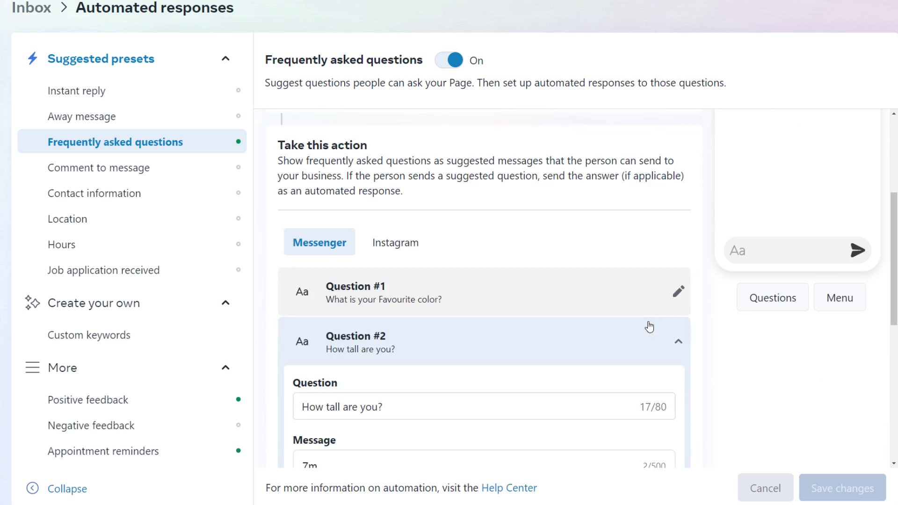
scroll(814, 237, up, 3)
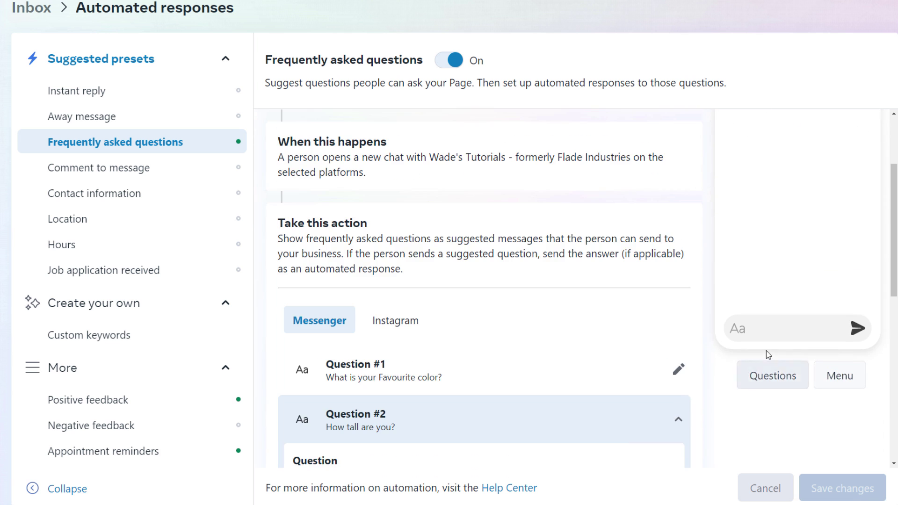
scroll(770, 379, up, 3)
scroll(780, 287, down, 2)
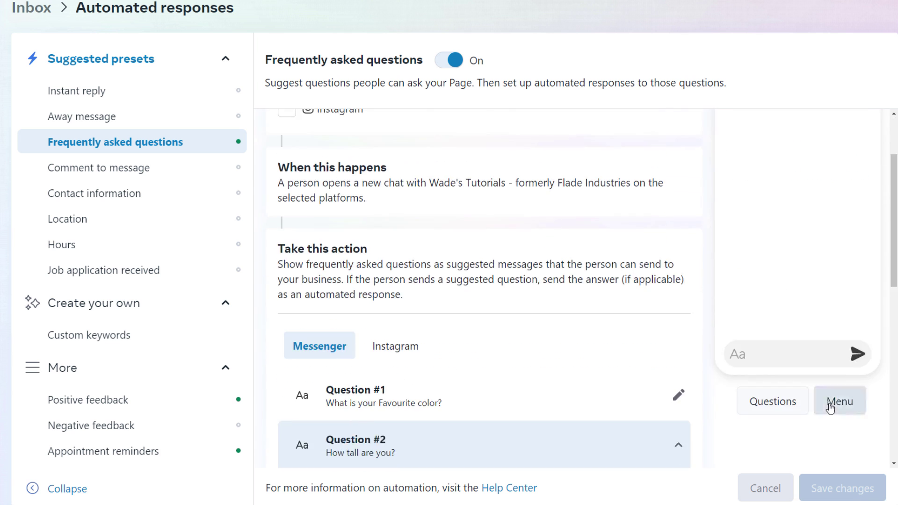
scroll(811, 369, up, 2)
scroll(813, 336, down, 2)
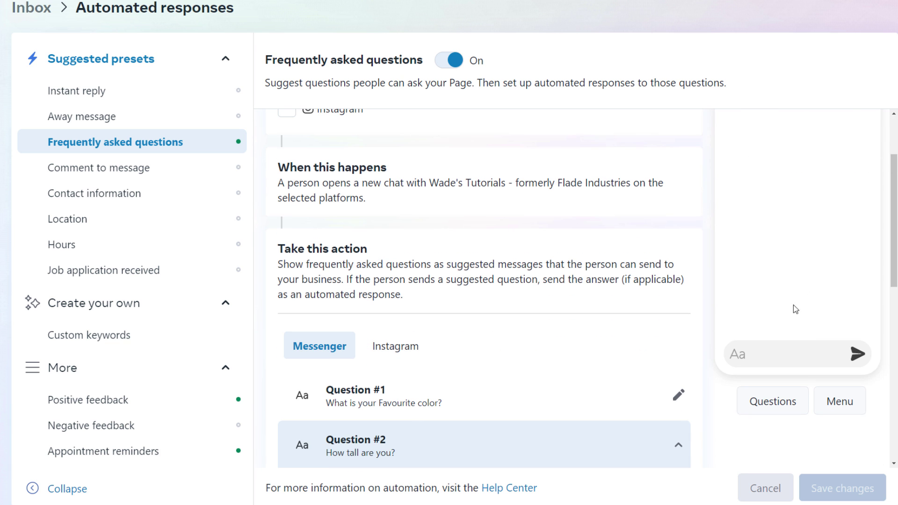
scroll(433, 415, down, 10)
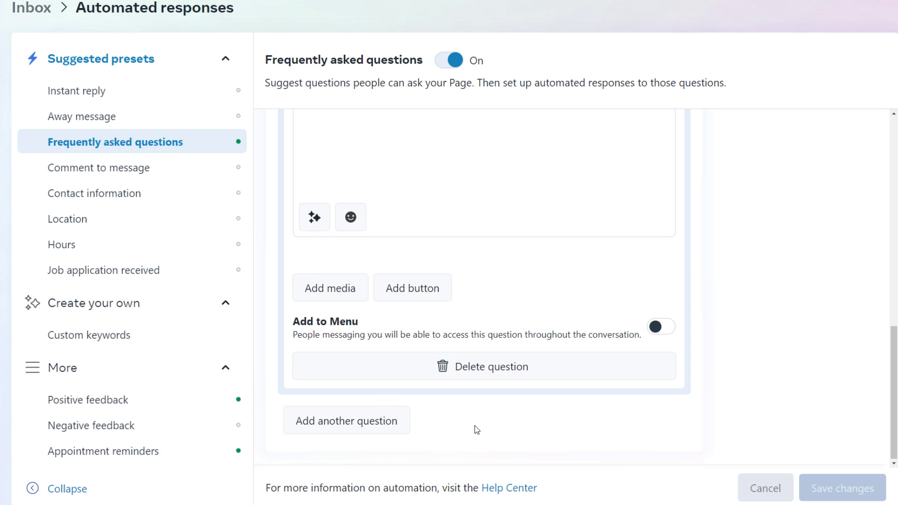
scroll(723, 342, up, 6)
scroll(794, 287, up, 6)
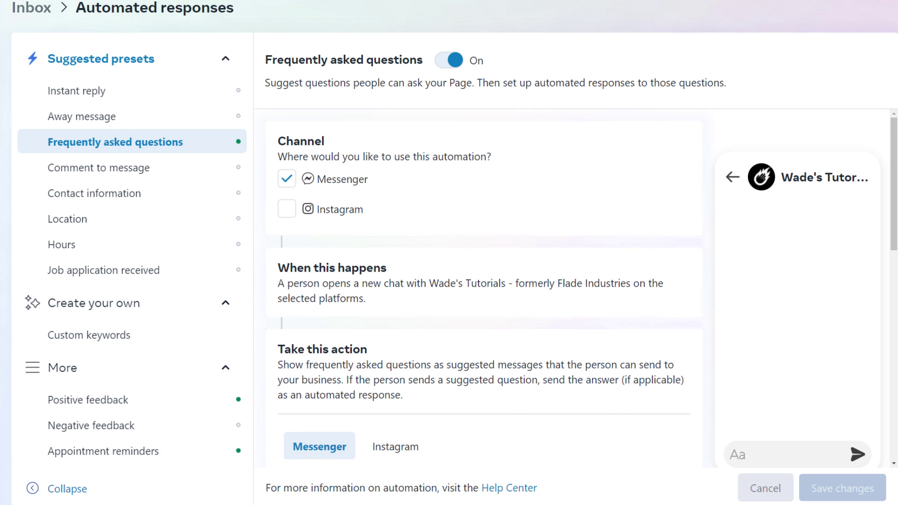
- Collapse the More group of automation types in the left sidebar
click(62, 367)
scroll(561, 188, down, 2)
scroll(655, 210, up, 2)
scroll(738, 240, down, 3)
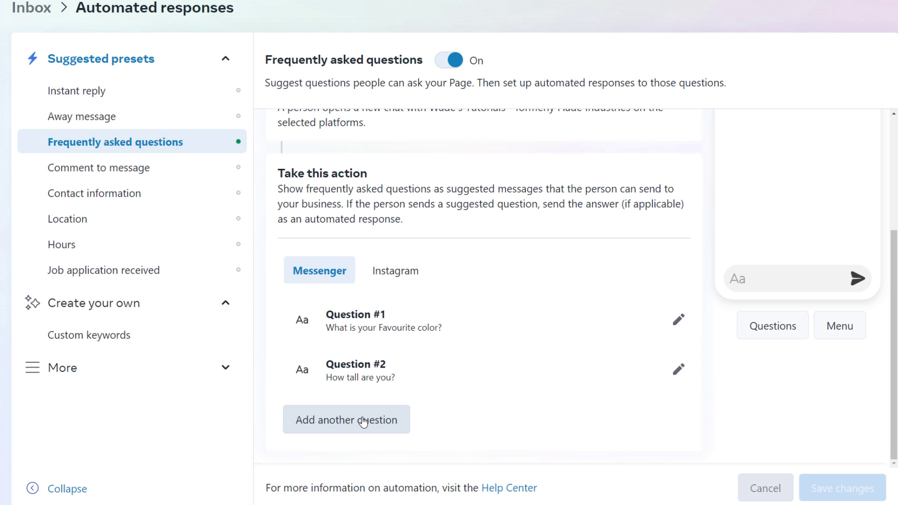
- Add Question #3 'yeah?' answered 'no' and save the FAQs
click(364, 421)
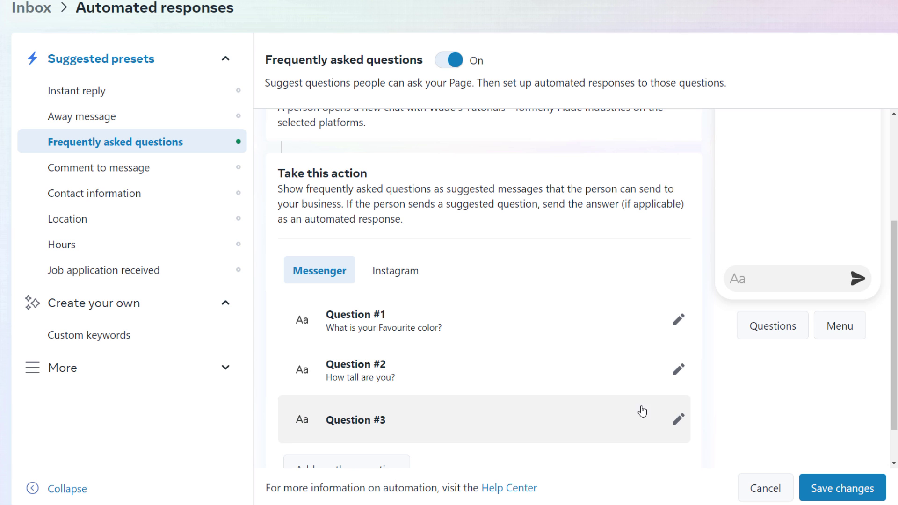
click(679, 419)
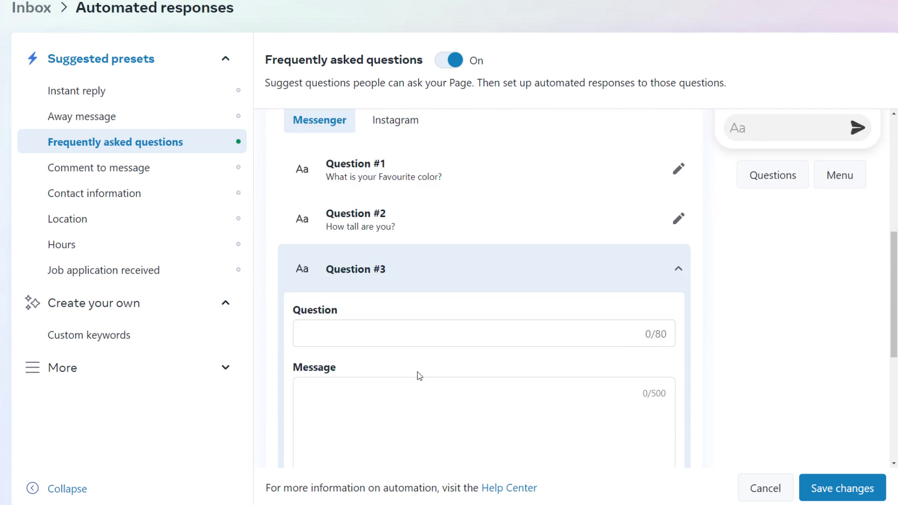
click(386, 331)
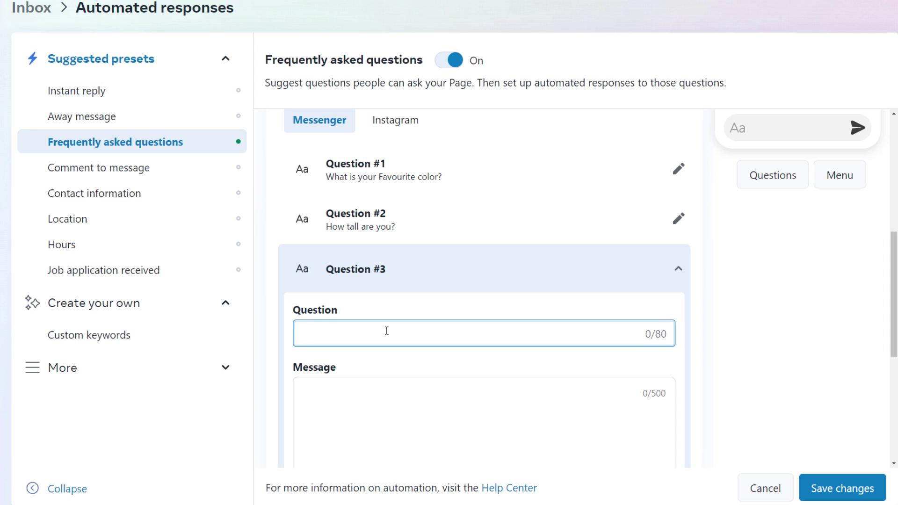
text(yeah?)
key(Tab)
text(no)
scroll(591, 412, down, 4)
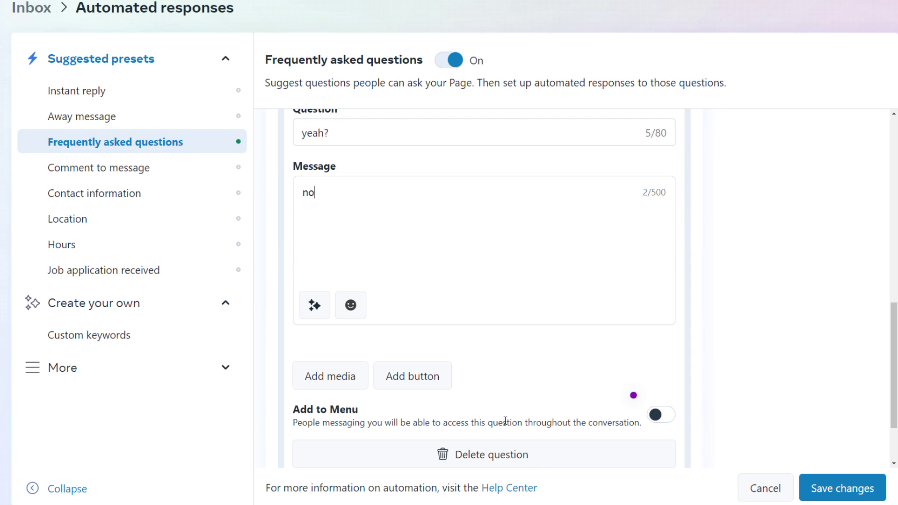
click(838, 487)
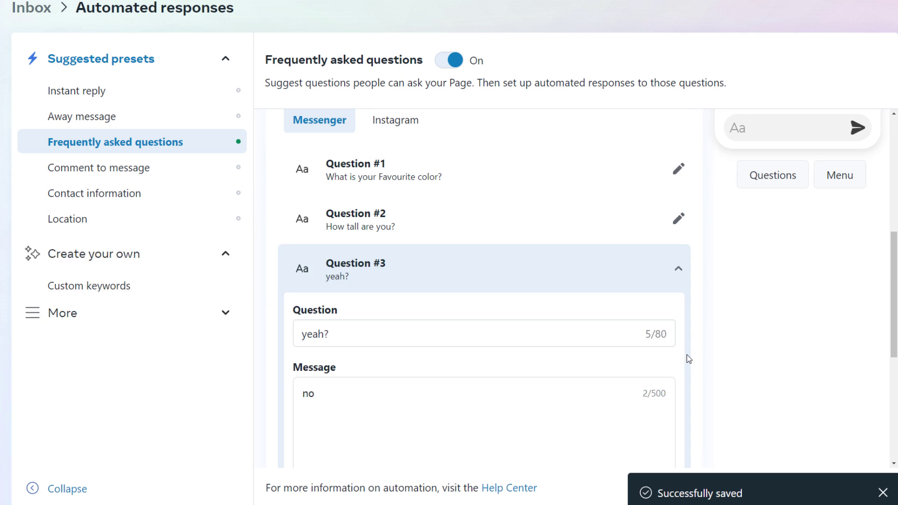
- Tick Instagram as an additional channel for the FAQs
scroll(686, 355, up, 7)
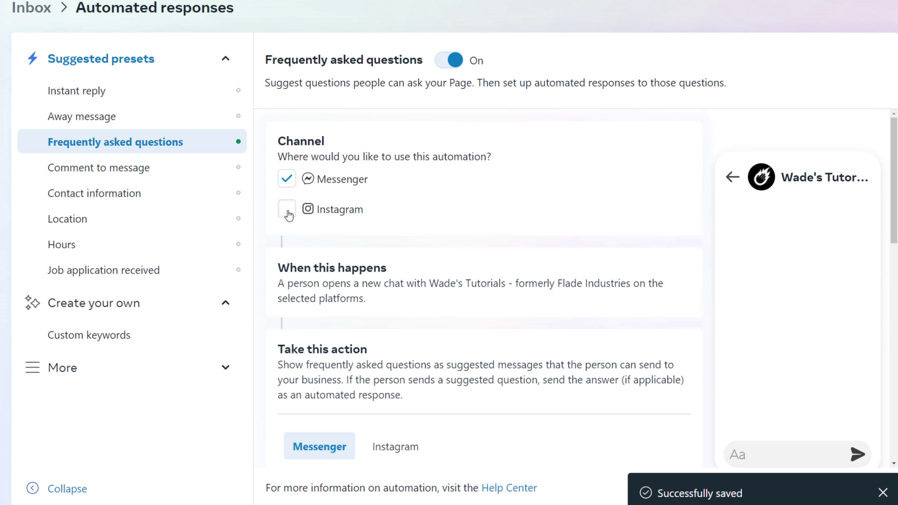
click(287, 208)
scroll(507, 226, down, 5)
scroll(508, 229, down, 3)
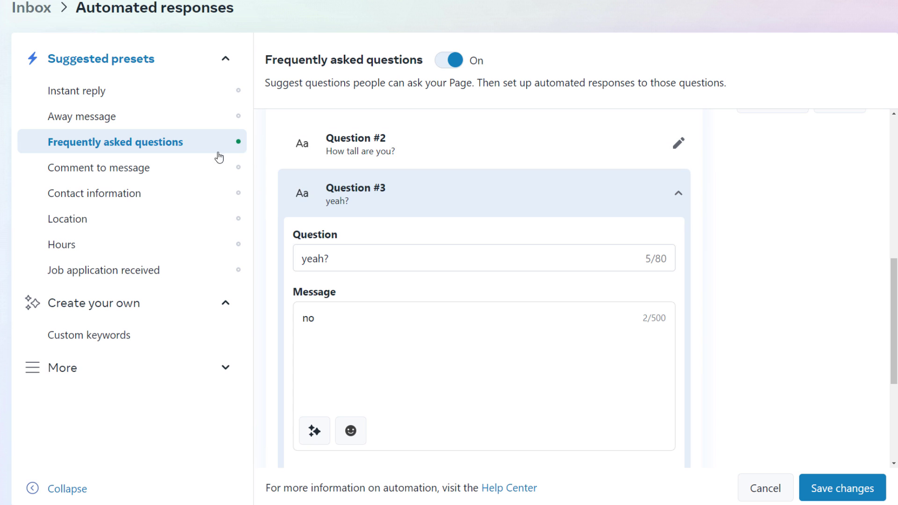
scroll(456, 302, up, 10)
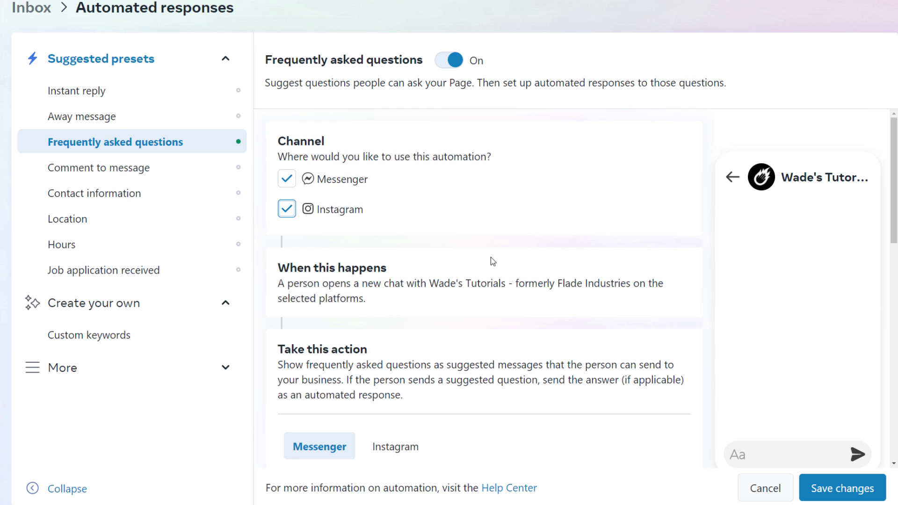
- Save the FAQ changes, then enter hashtag #talktome and add a second hashtag slot
click(75, 167)
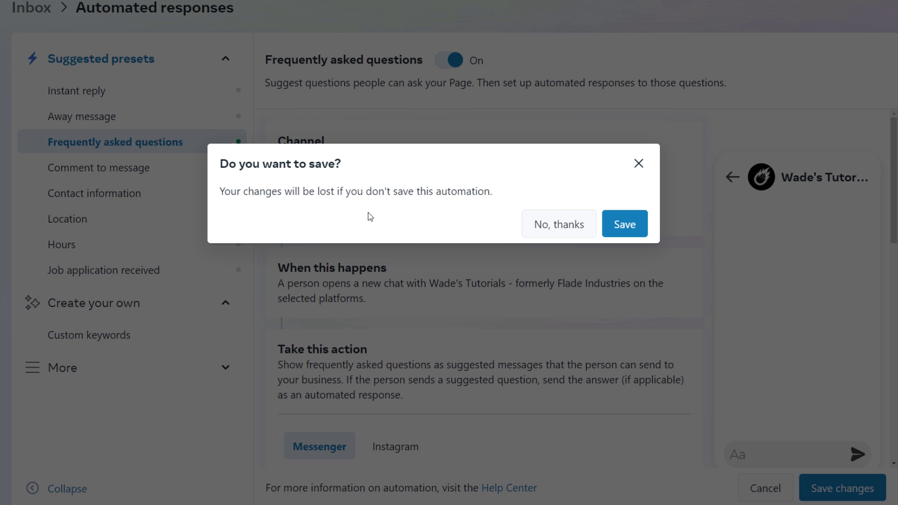
click(638, 223)
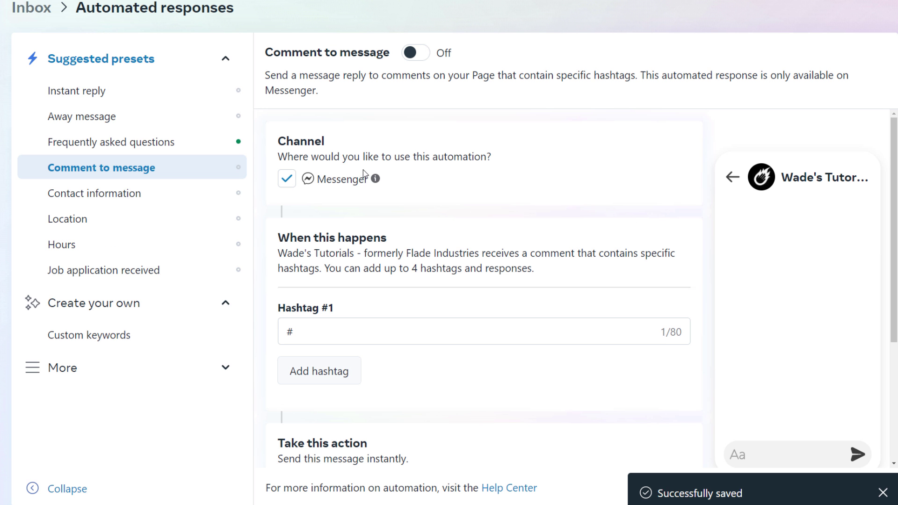
scroll(365, 173, down, 2)
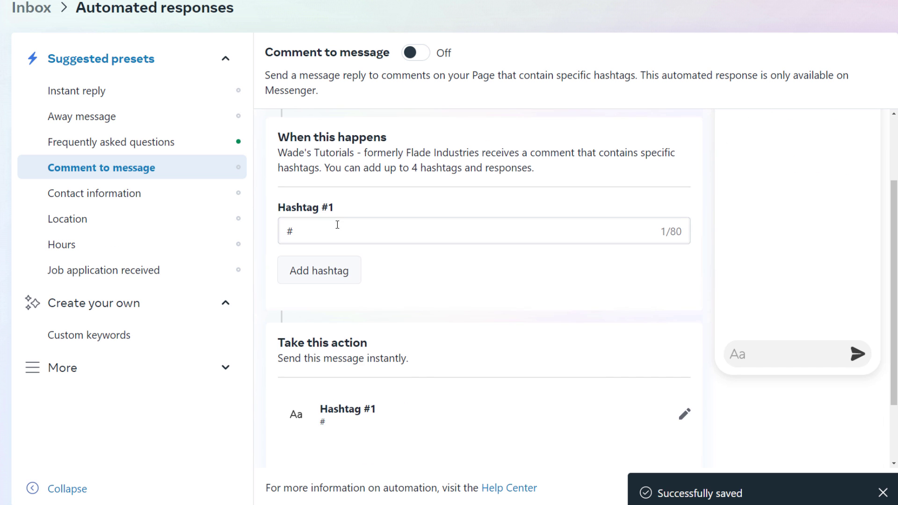
click(308, 231)
text(talktome)
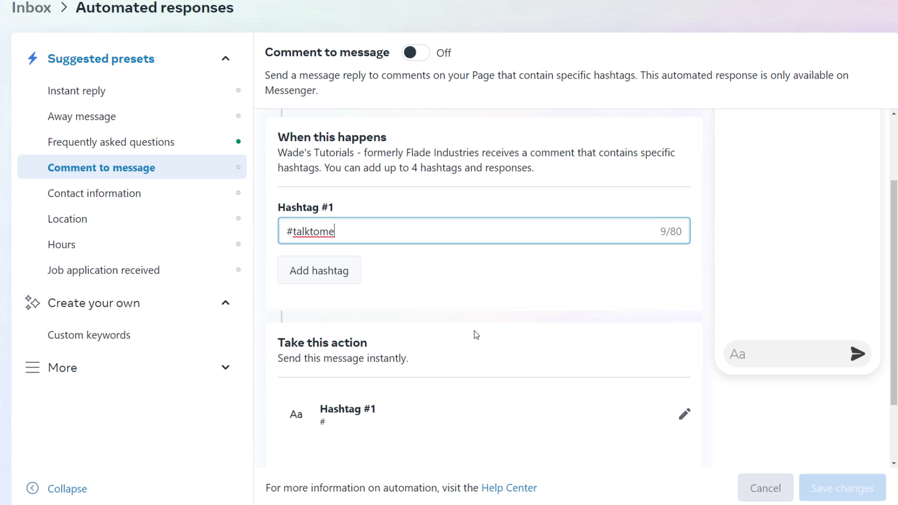
scroll(476, 335, up, 2)
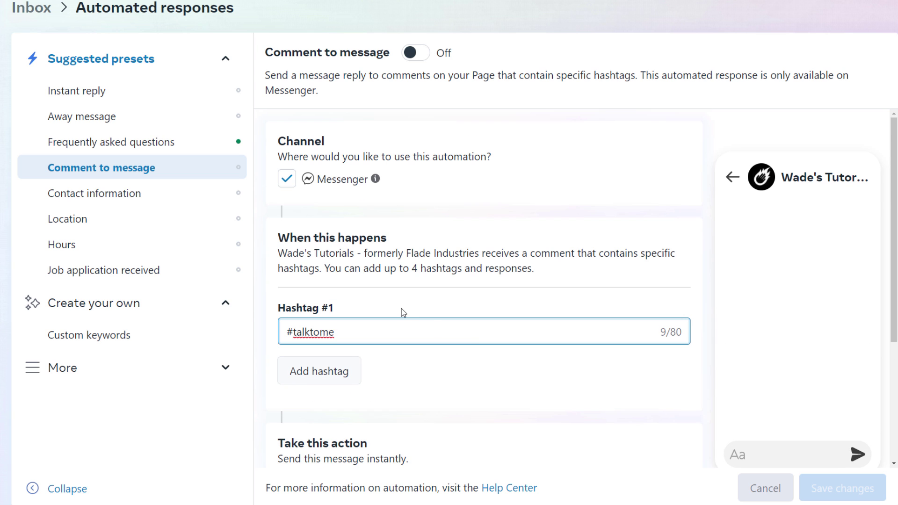
click(336, 381)
scroll(366, 358, down, 6)
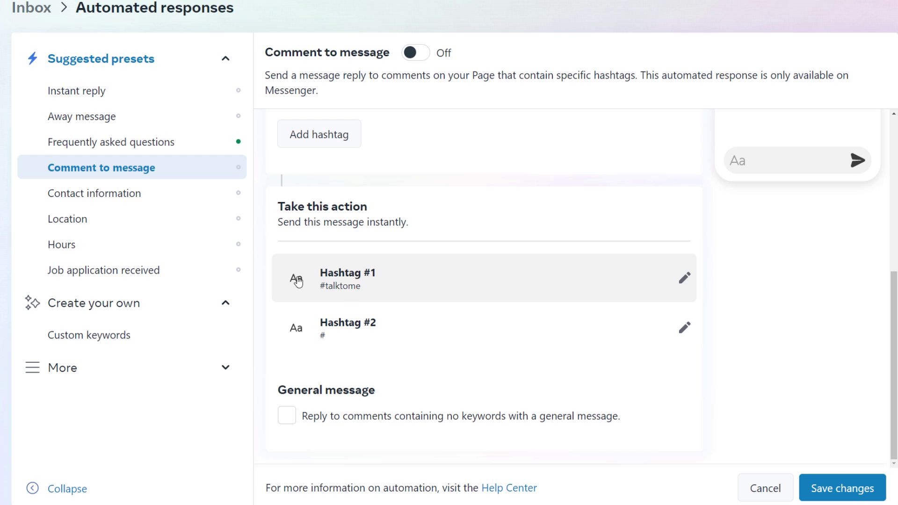
- Give Hashtag #1 the reply "I'm talking to you, how can I help?" and try saving
click(683, 279)
click(467, 346)
text(I')
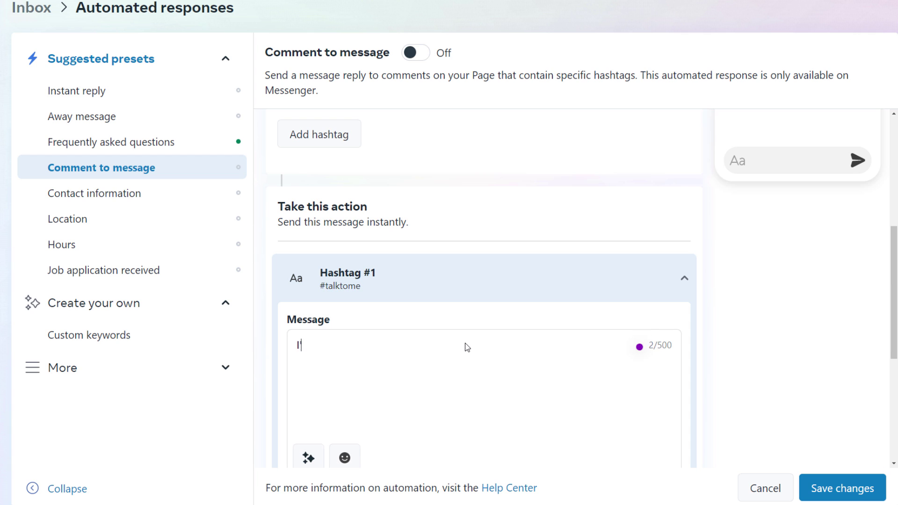
text(m tal;king to you, h)
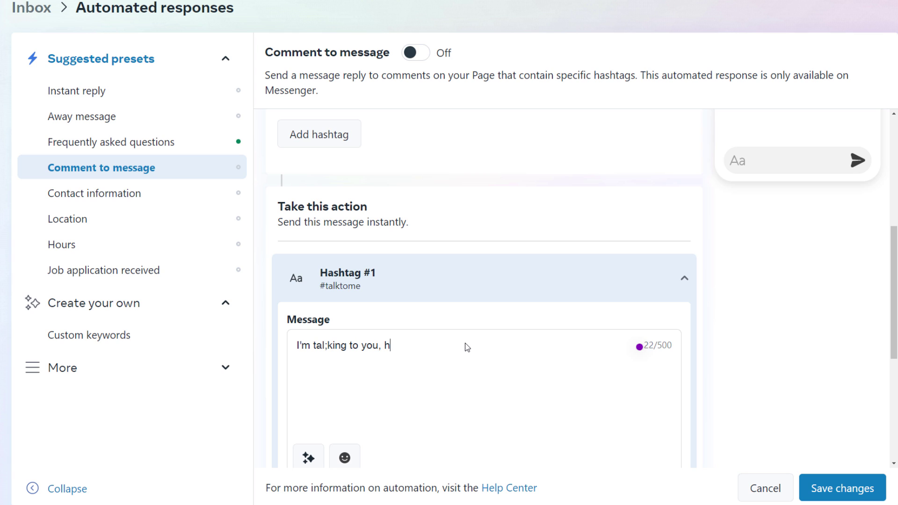
text(ow can I help?)
click(328, 346)
key(BackSpace)
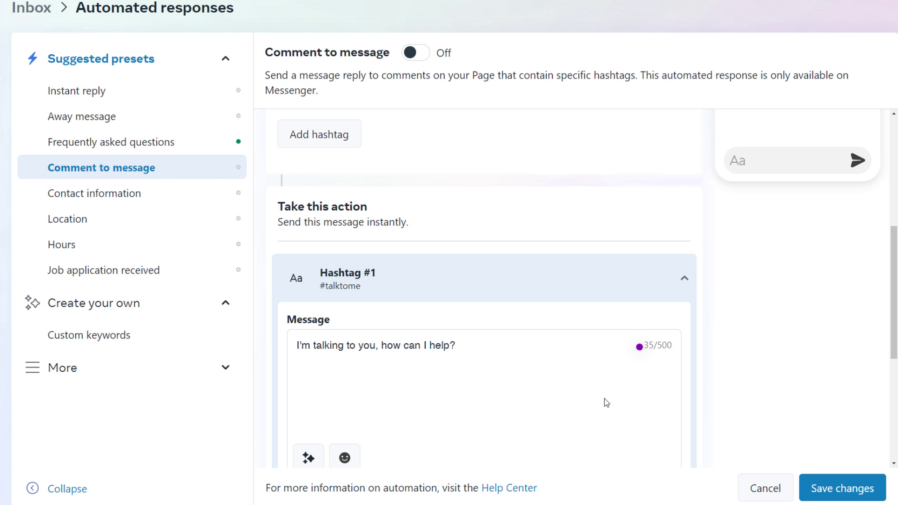
click(842, 488)
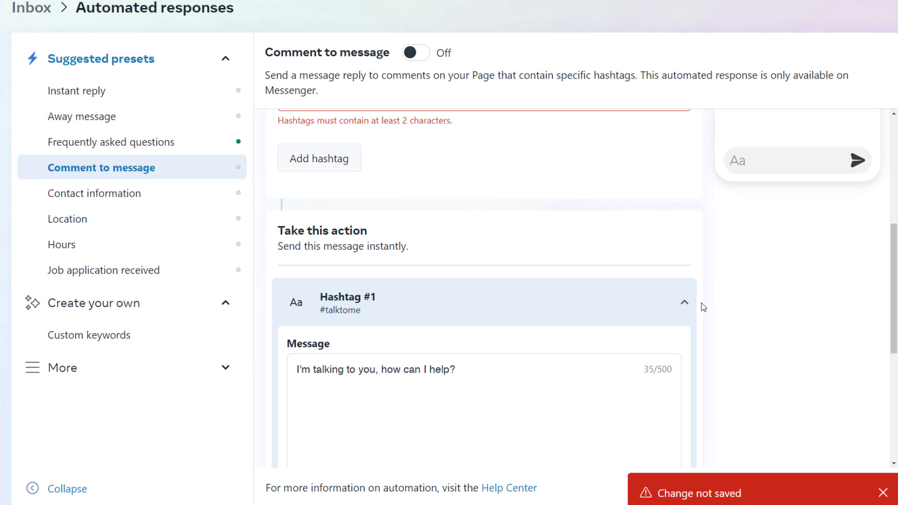
- Fill the empty Hashtag #2 with #sample and save the hashtag automation again
scroll(431, 195, up, 3)
click(497, 244)
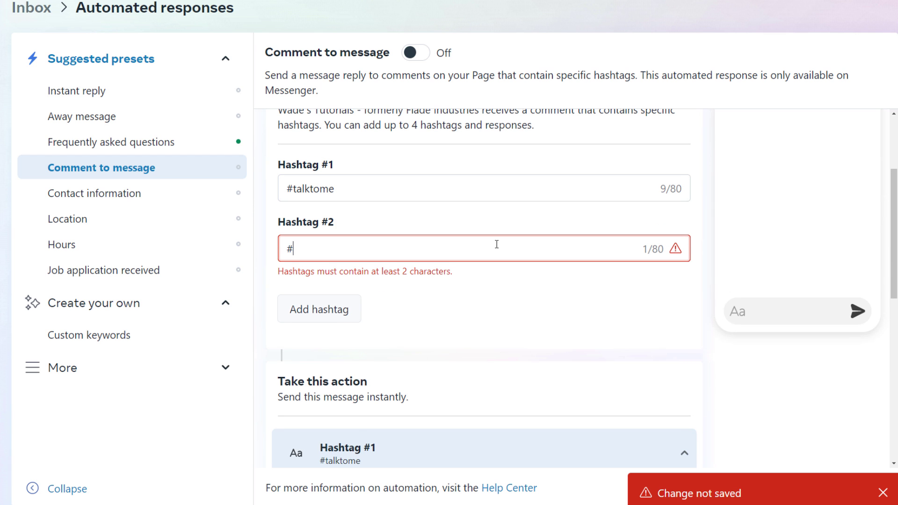
text(sample)
click(839, 488)
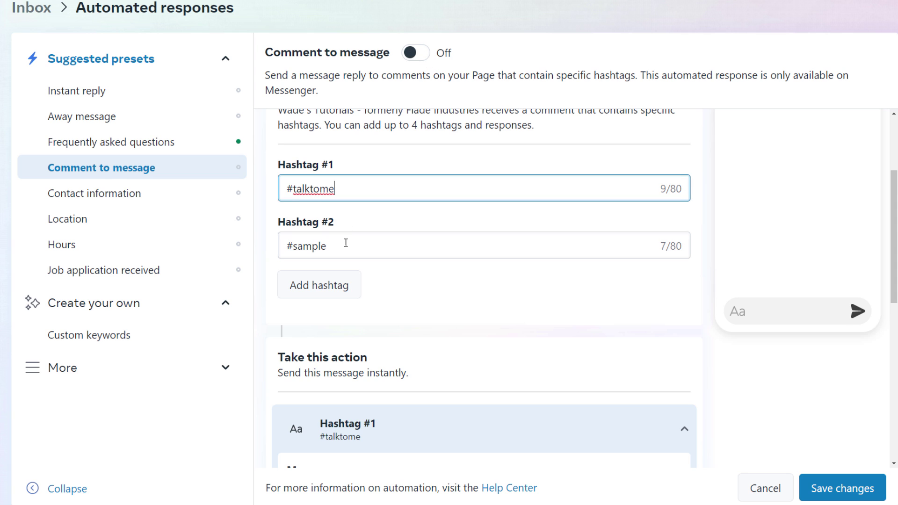
scroll(504, 261, down, 1)
scroll(505, 261, down, 3)
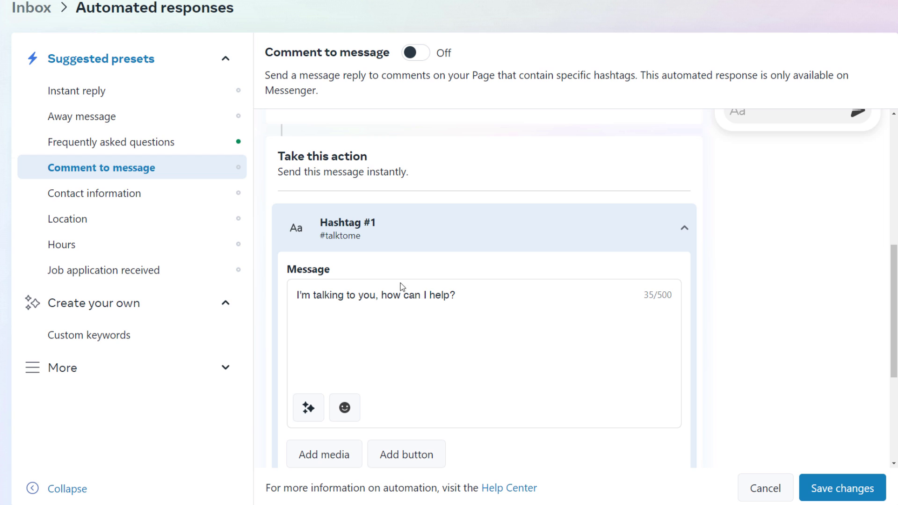
click(428, 294)
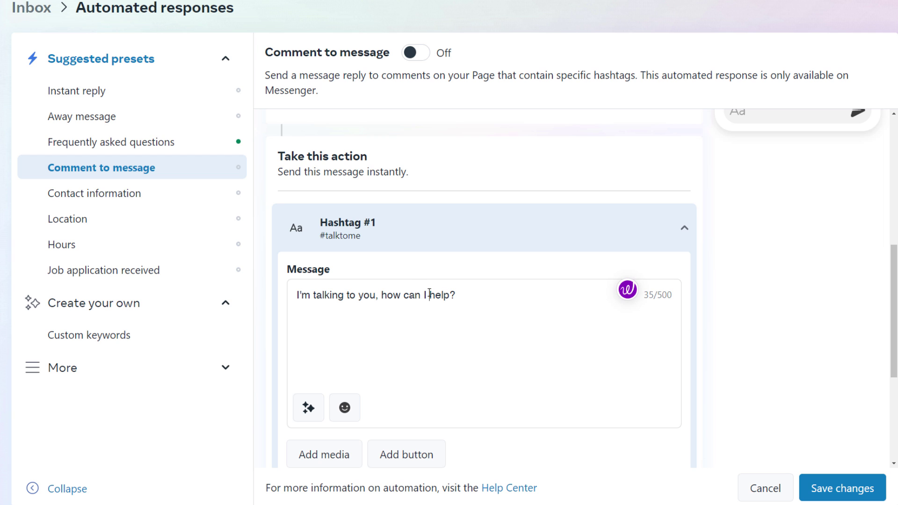
scroll(379, 253, up, 3)
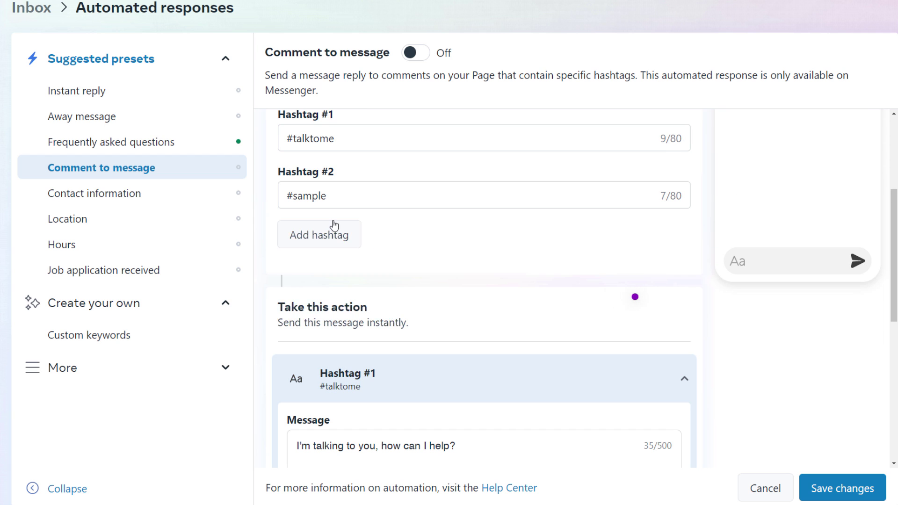
click(97, 197)
- Discard the hashtag changes and switch on the Contact information automation for Messenger
click(559, 229)
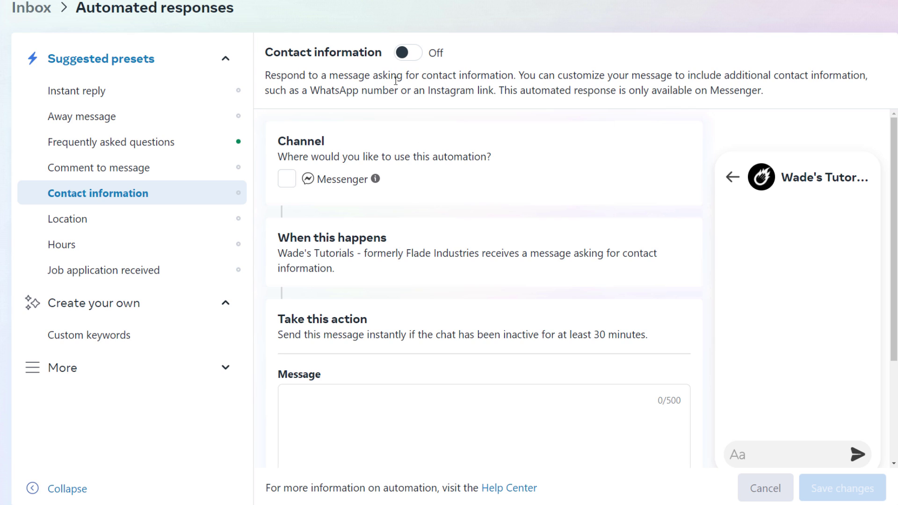
click(418, 56)
click(286, 179)
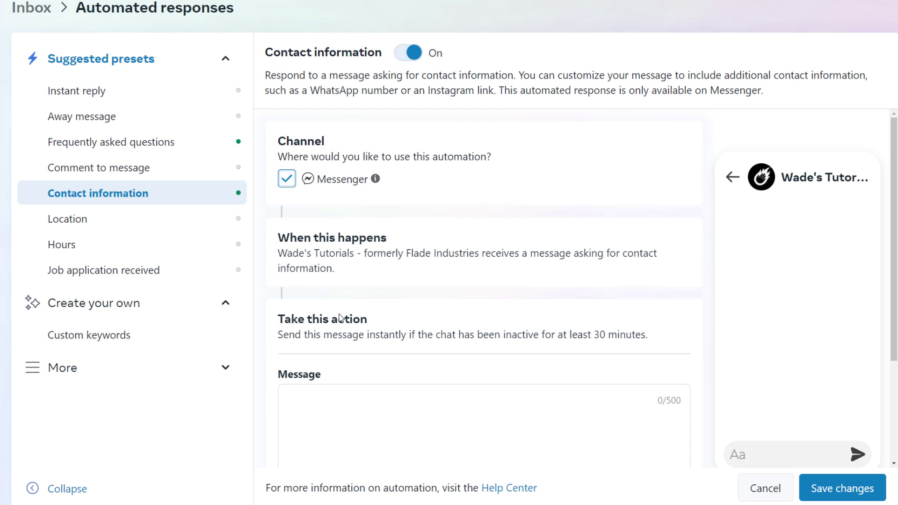
- Write the reply "I live in Australia. Phone : 5555 5555" and save it
click(345, 408)
text(I live )
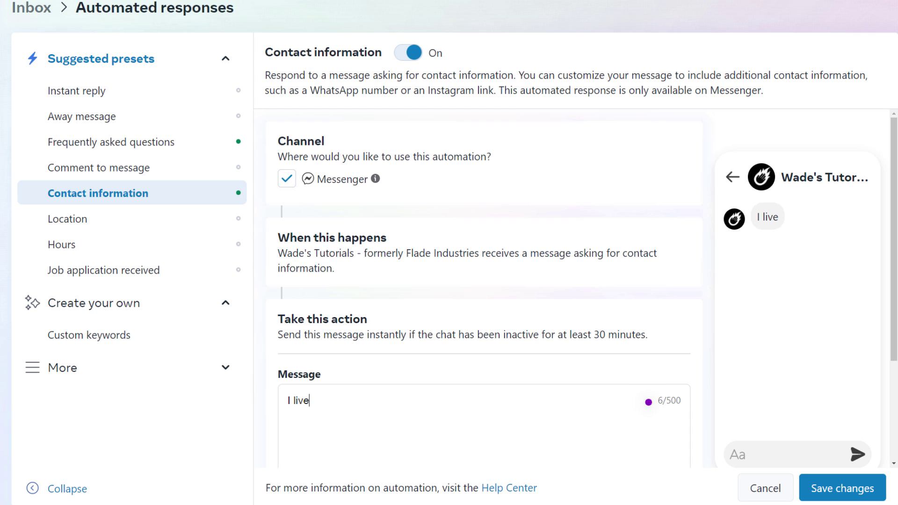
text(in Uat)
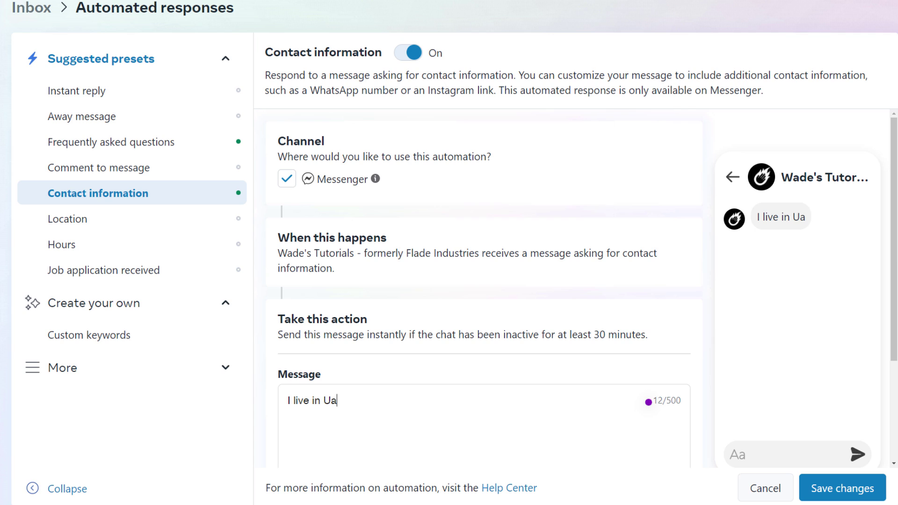
key(BackSpace)
key(BackSpace)
key(BackSpace)
text(Austrli)
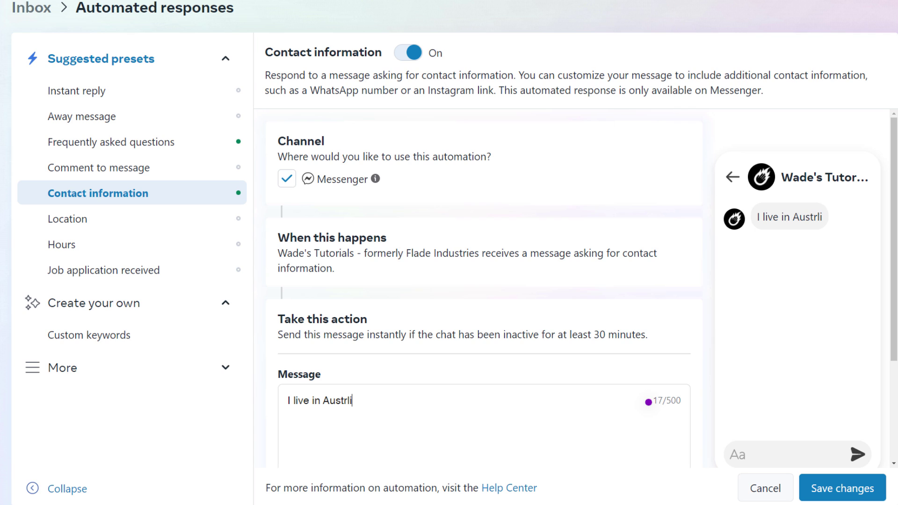
key(BackSpace)
key(BackSpace)
text(alia.)
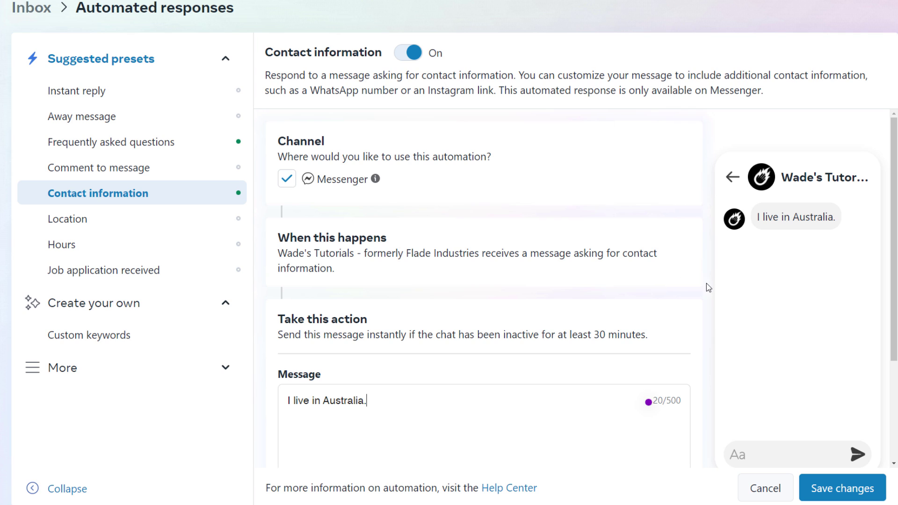
text(OP)
key(BackSpace)
key(BackSpace)
text(Phone )
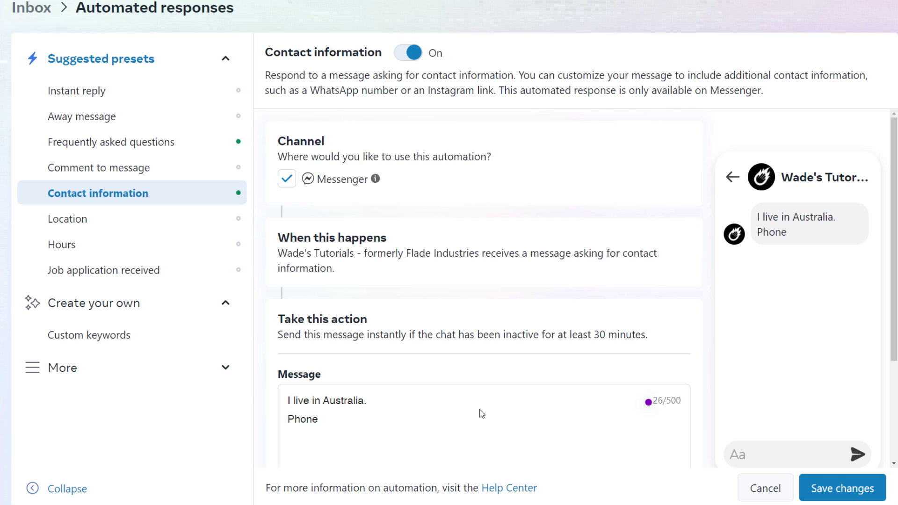
text(: 5555 5555)
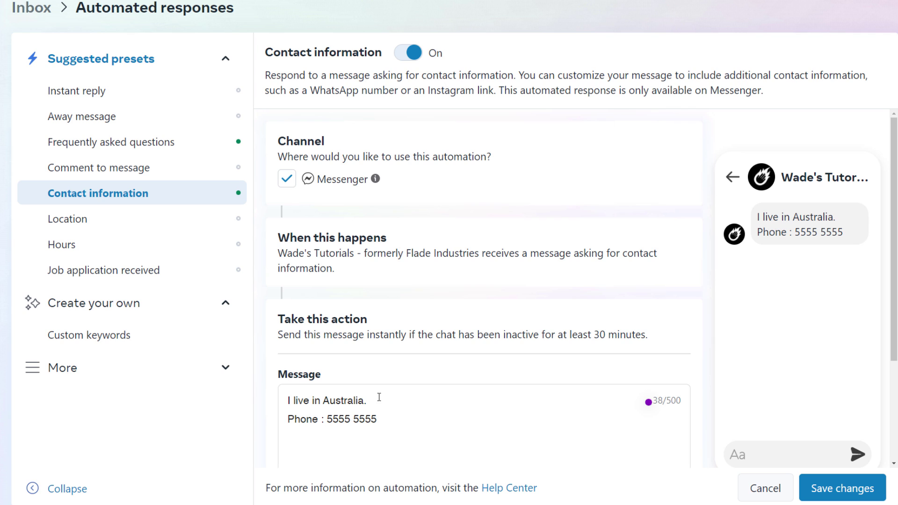
click(865, 487)
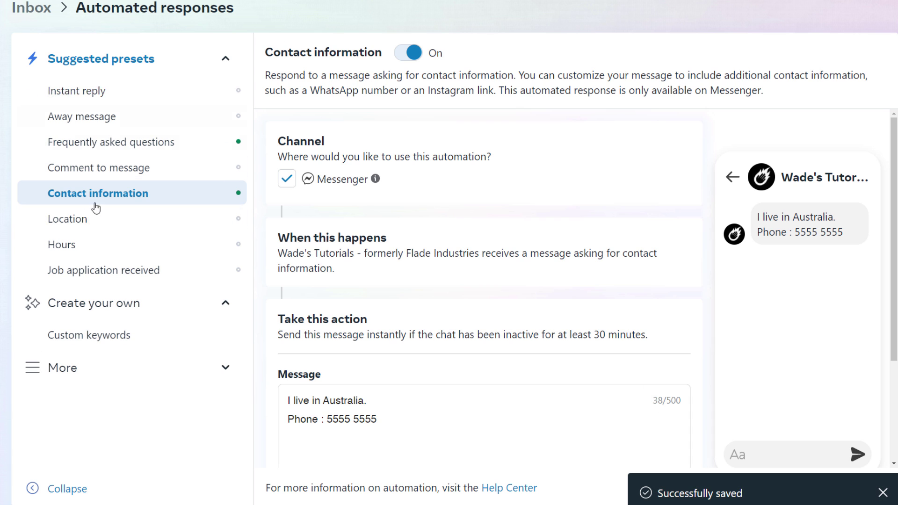
- Append "But is 9am to 5pm Monday to Friday" to the Hours reply, then discard it for Job application received
click(82, 221)
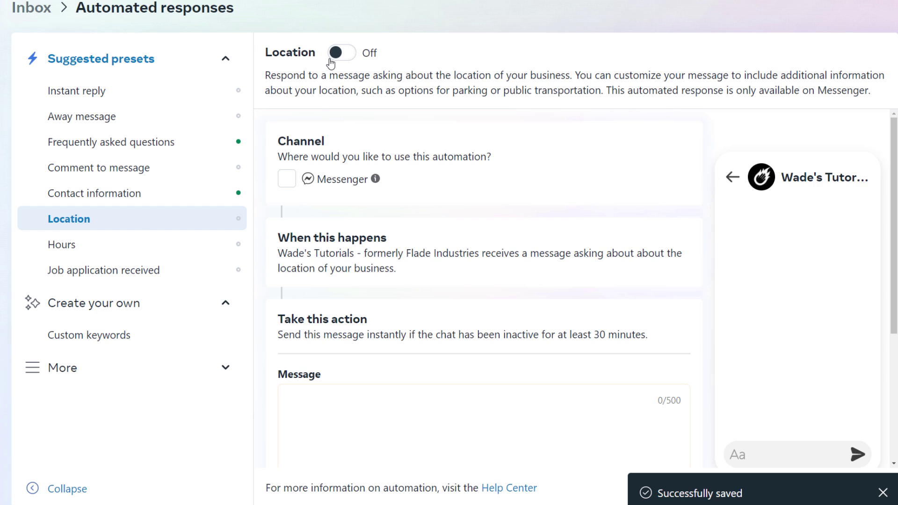
click(369, 446)
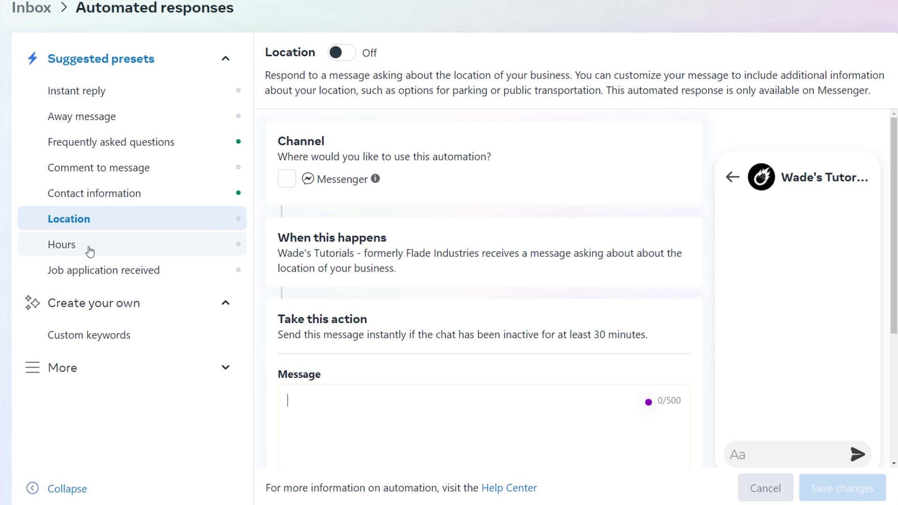
click(52, 247)
click(494, 403)
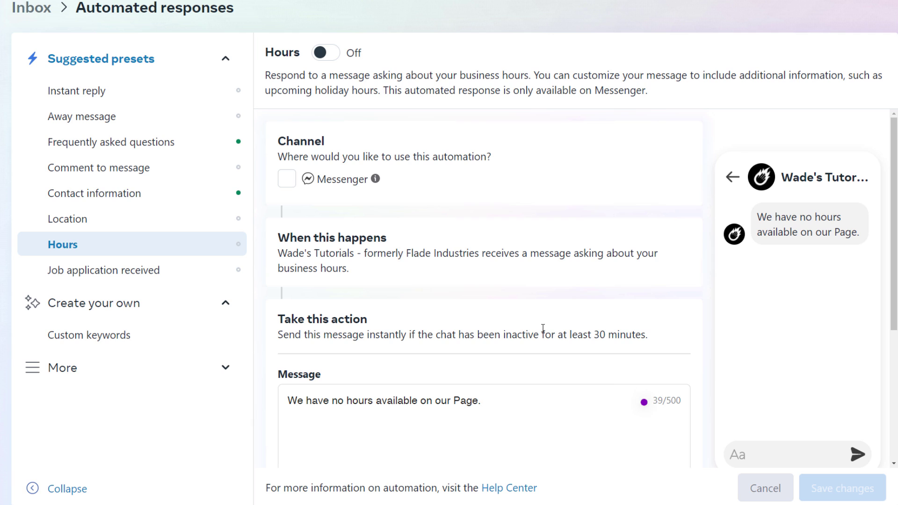
text(But is 9am to 5pm Monday to Friday)
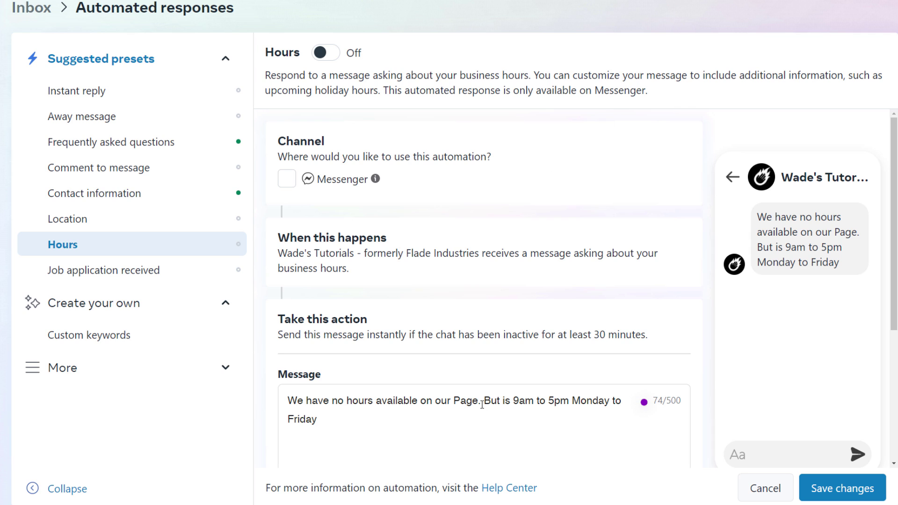
click(62, 271)
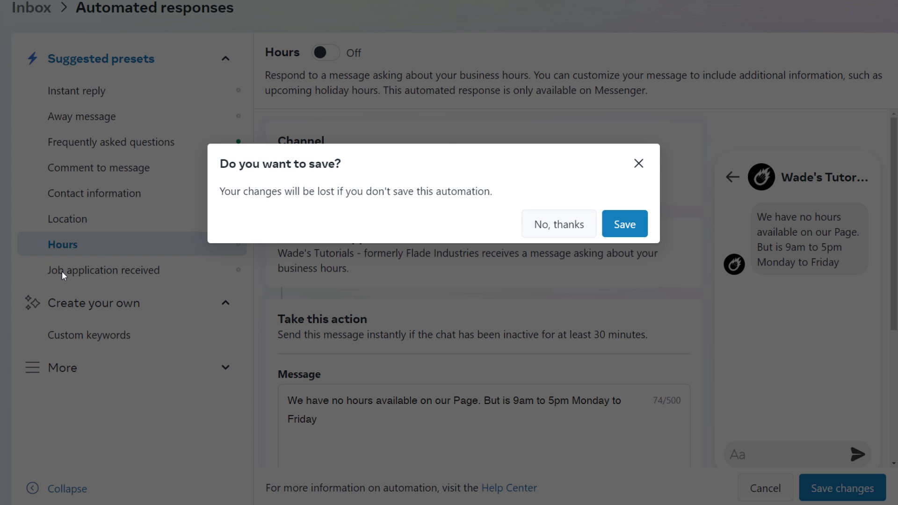
click(558, 227)
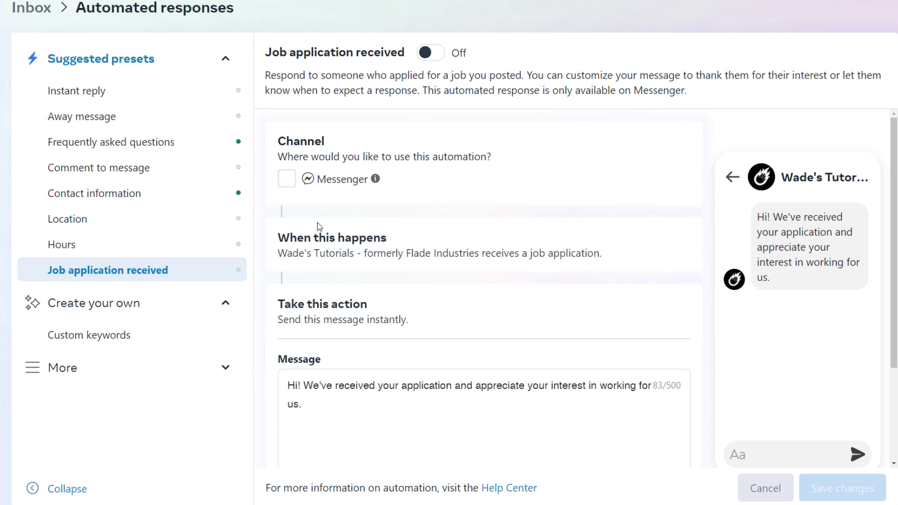
- Try adding a link button and media to the job application reply, then discard for Custom keywords
scroll(326, 267, down, 2)
click(331, 308)
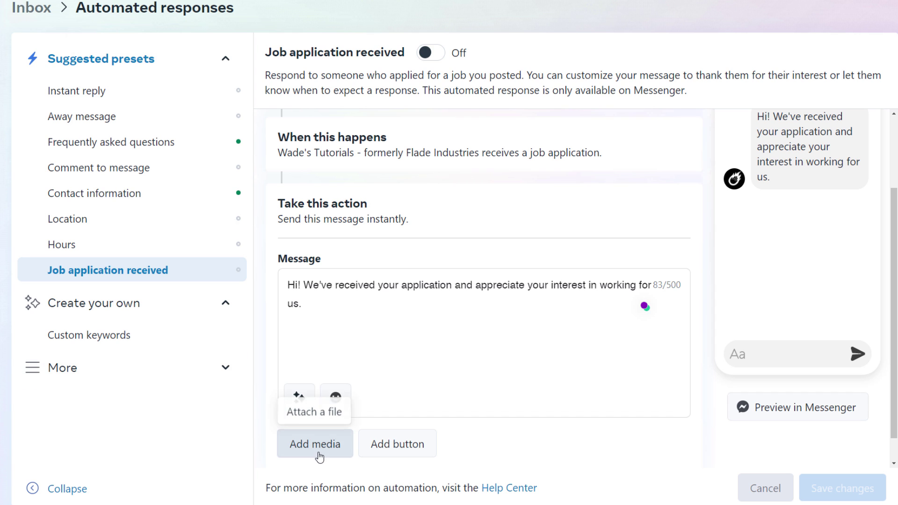
click(405, 446)
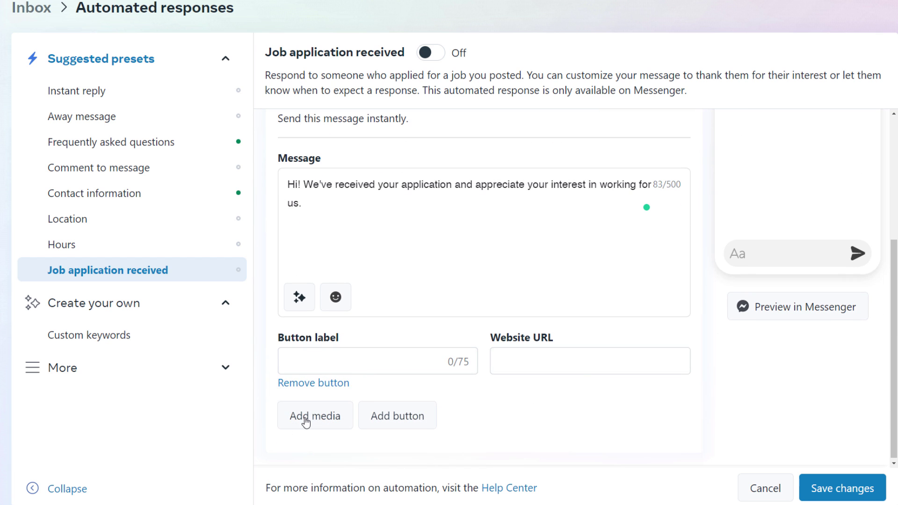
click(309, 417)
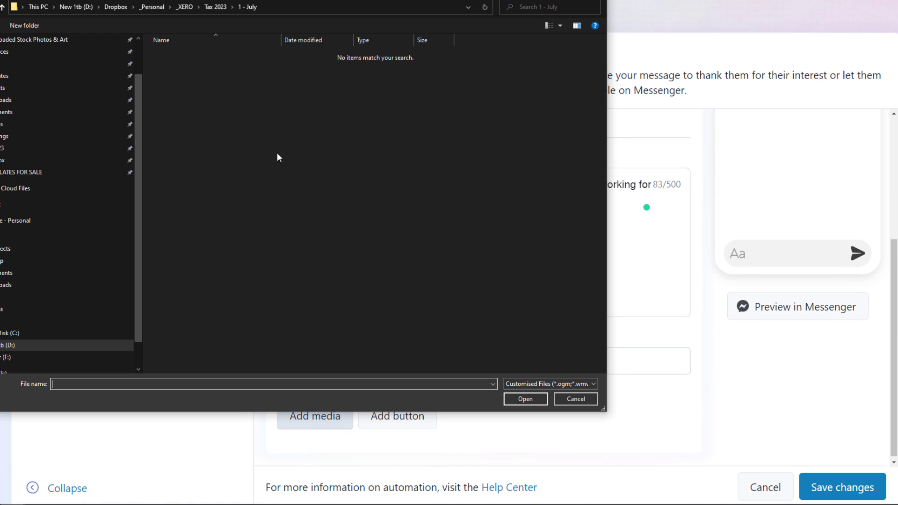
click(582, 395)
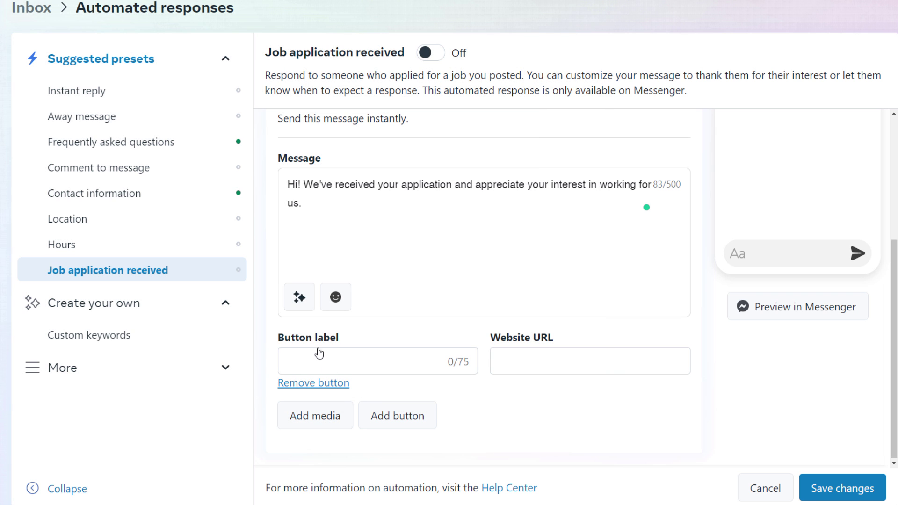
click(70, 345)
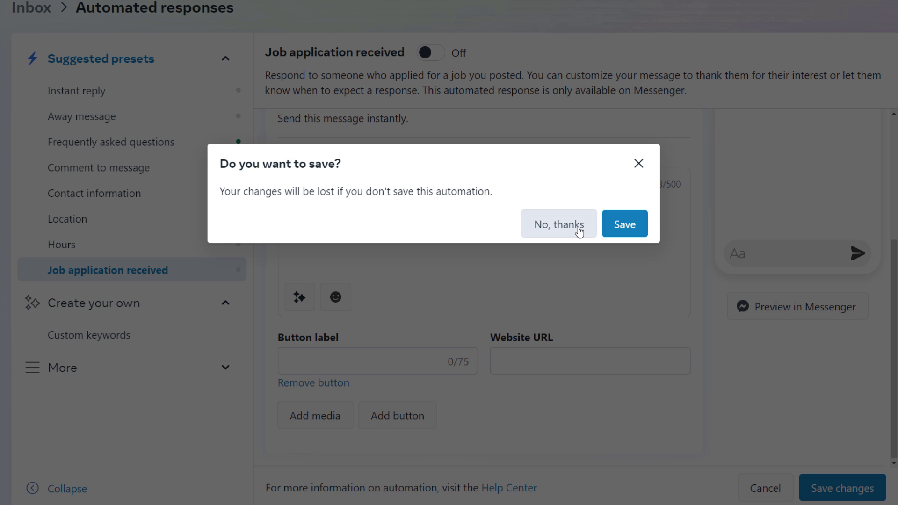
click(579, 228)
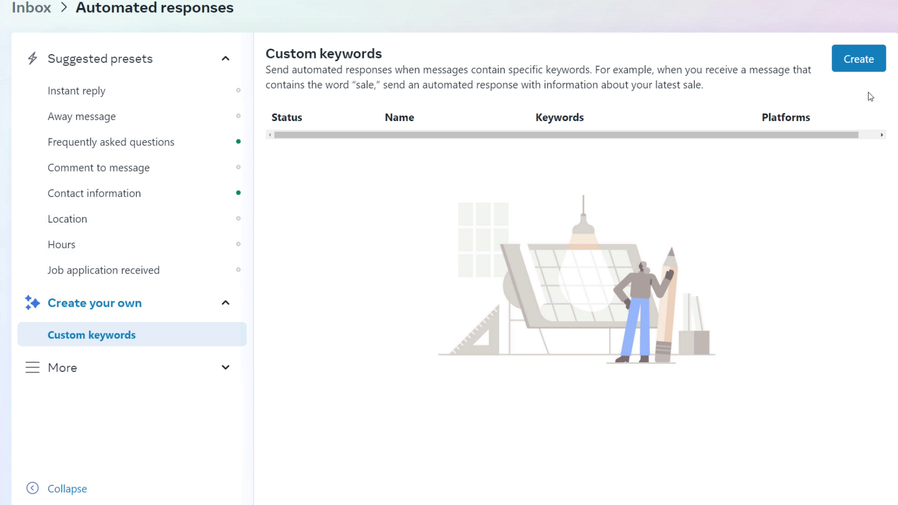
- Create a Messenger keyword automation named Ecommerce Website with keywords ecommerce, cart, store, shop
click(865, 66)
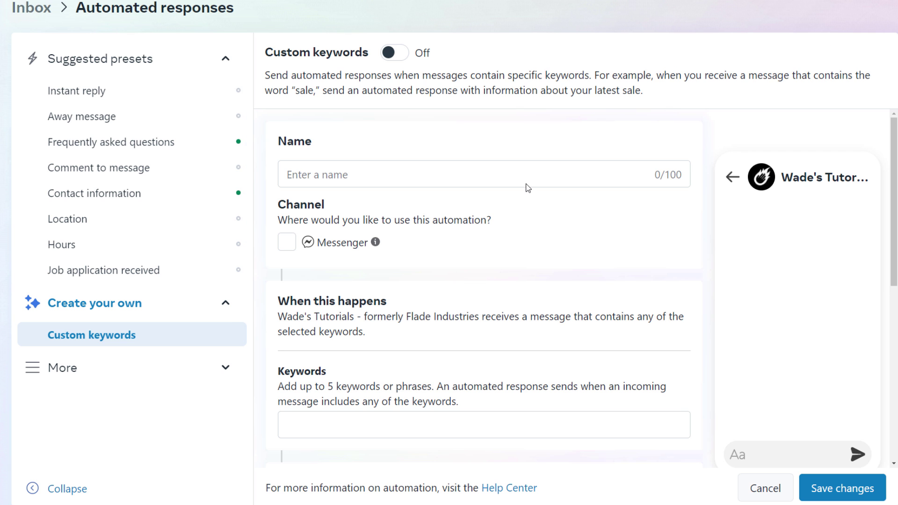
click(526, 177)
text(Ecomme)
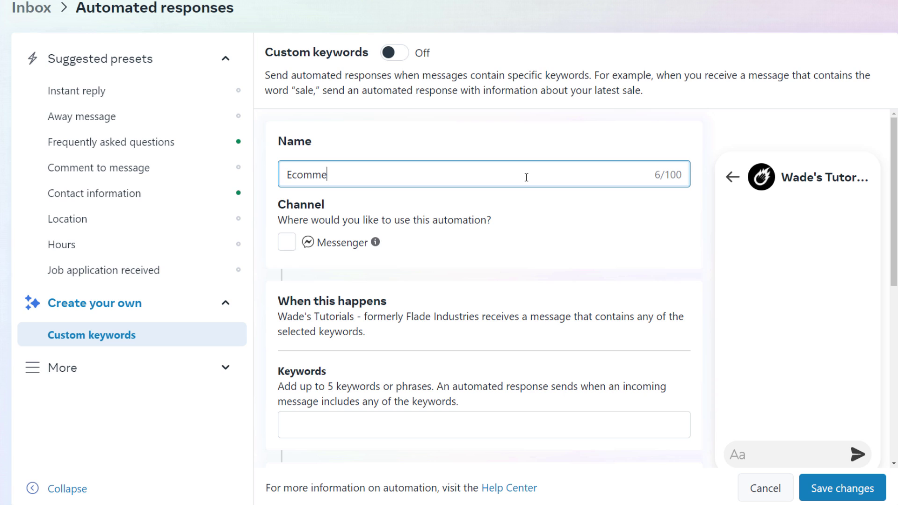
text(rce Website)
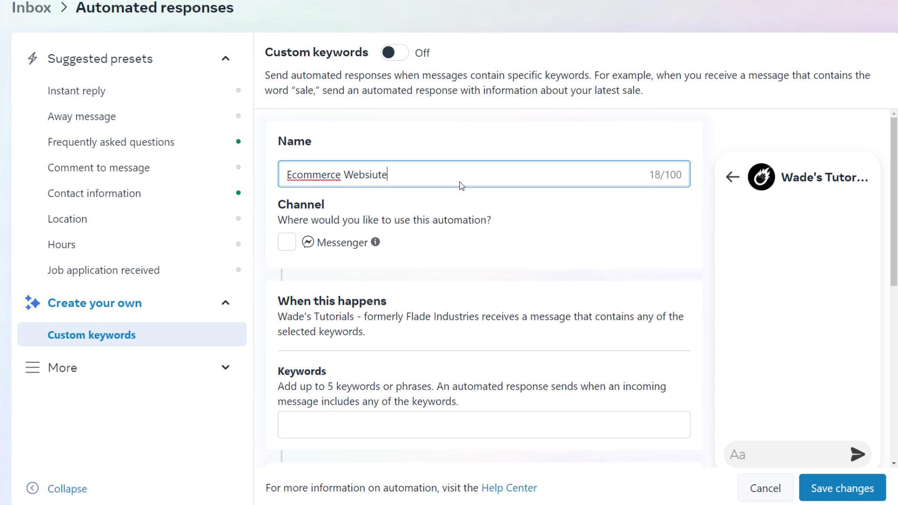
key(BackSpace)
click(287, 241)
scroll(323, 341, down, 2)
click(333, 316)
text(ecomm)
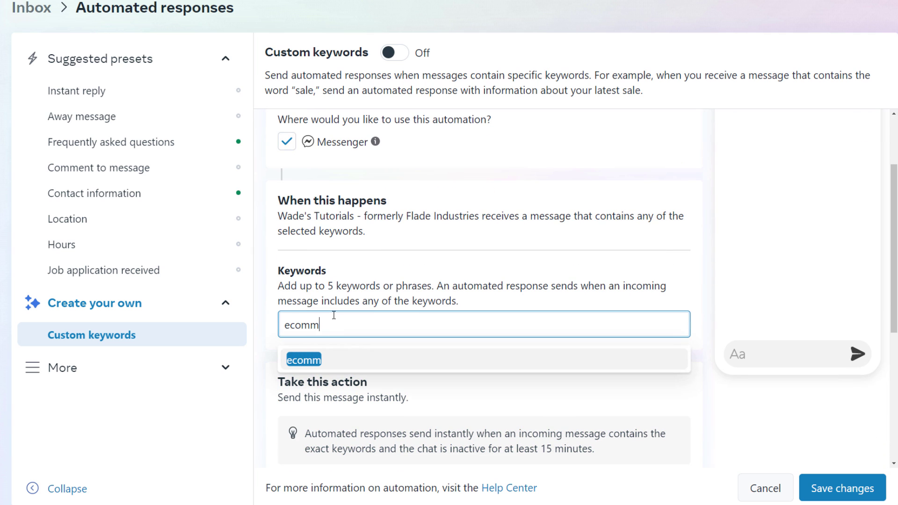
text(erce.,)
key(BackSpace)
key(BackSpace)
key(BackSpace)
text(, ca)
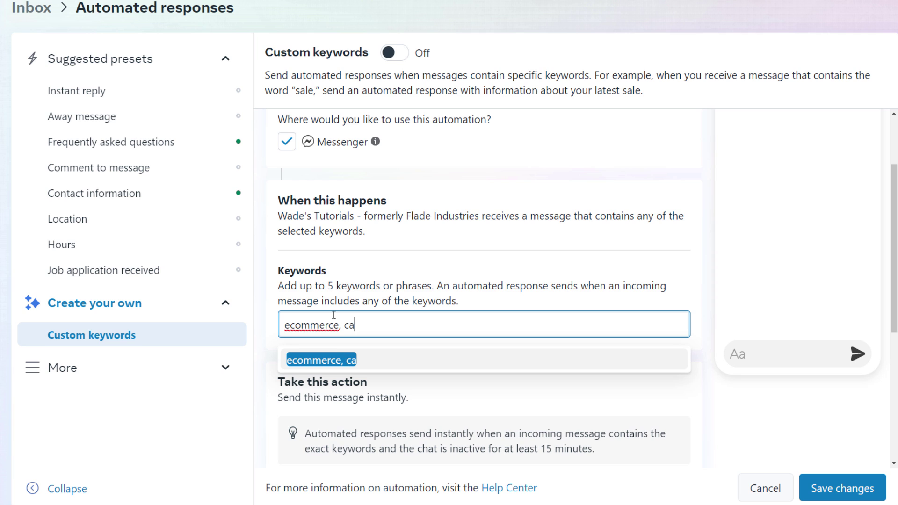
text(rt, store, shop)
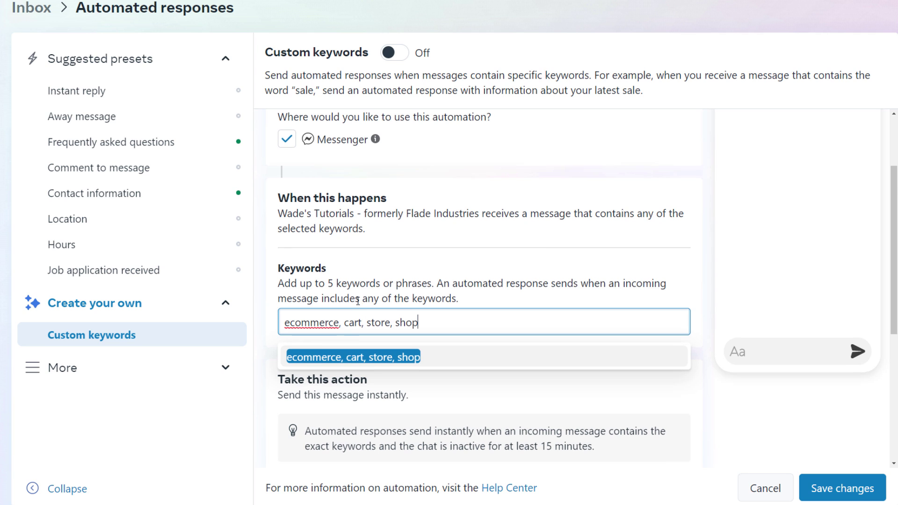
- Write the reply "I do build Ecommerce Website, starting from $5,500", switch it on and save
scroll(433, 295, down, 1)
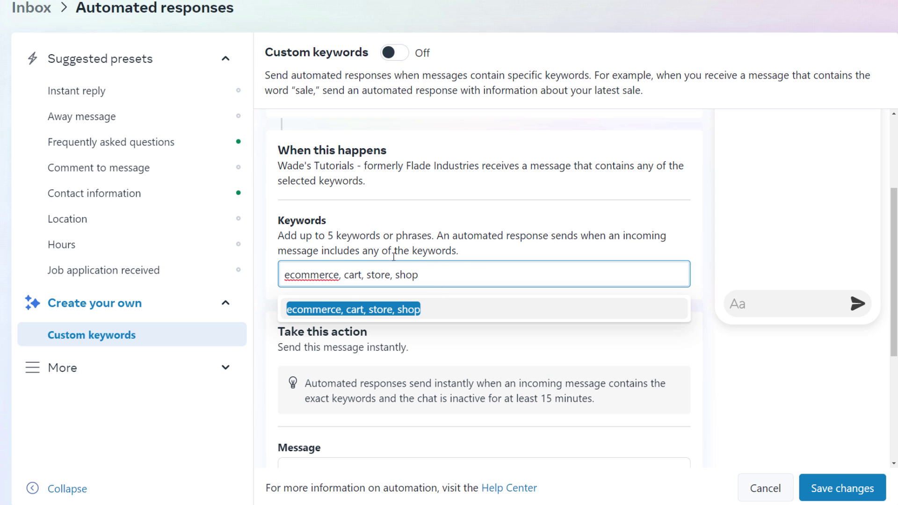
scroll(457, 258, down, 1)
click(328, 429)
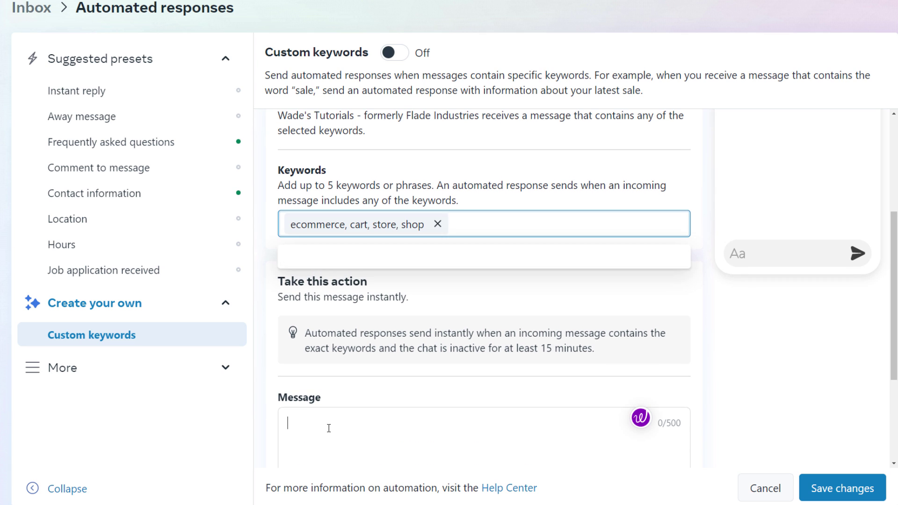
text(I do)
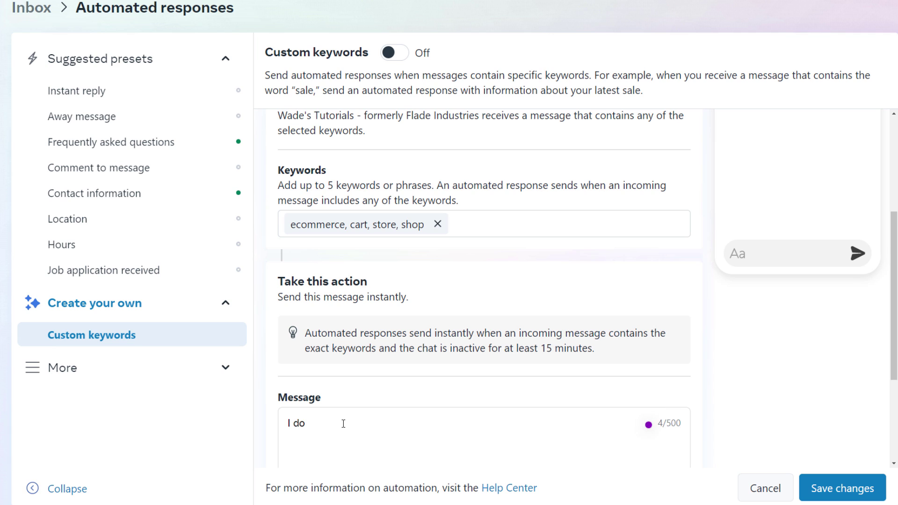
text( build Ecommerce Website,)
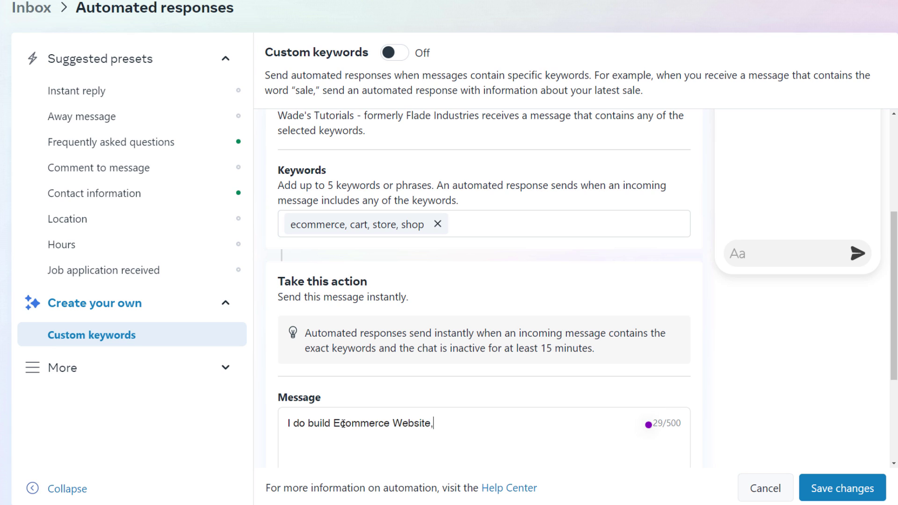
text(s starting from $5,0)
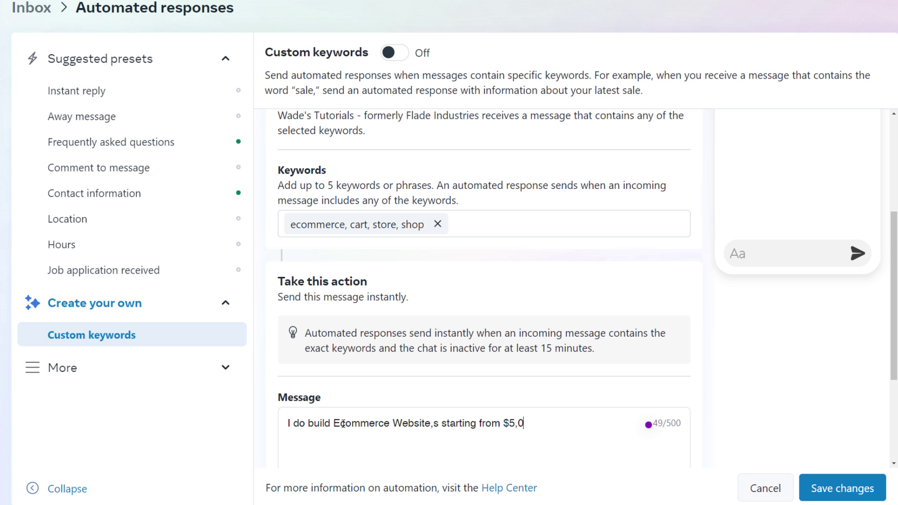
key(BackSpace)
text(500)
drag(431, 424, 435, 423)
key(BackSpace)
text(,)
scroll(557, 402, down, 1)
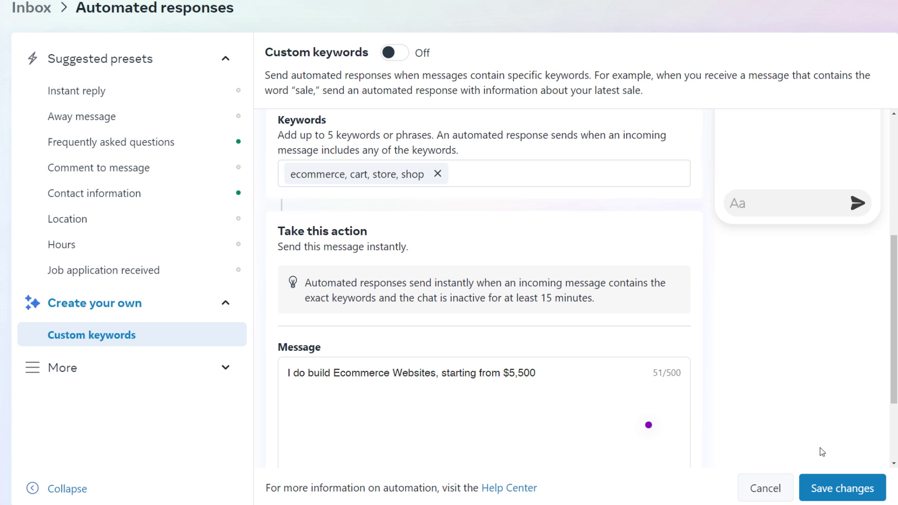
click(537, 369)
click(400, 57)
click(827, 487)
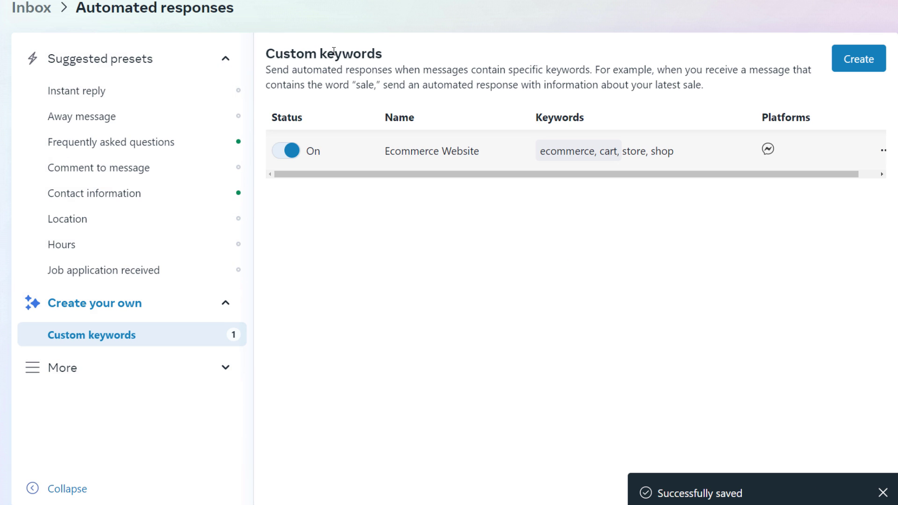
- Open Away message and scroll through its Sun, Mon, Sat away-hours schedule
click(80, 123)
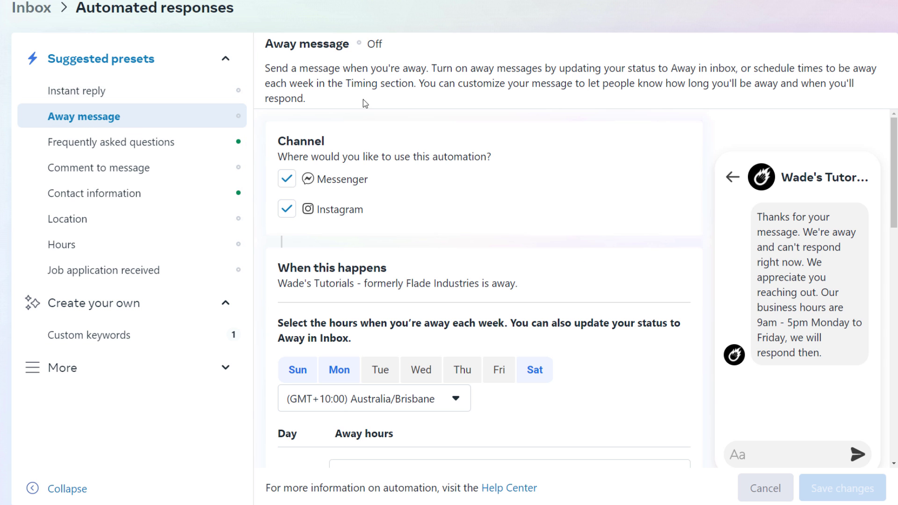
scroll(409, 158, down, 4)
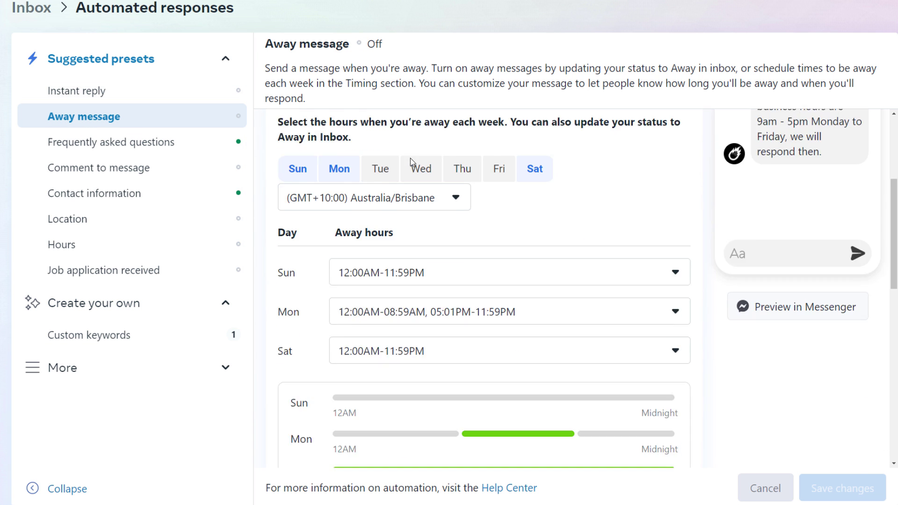
scroll(421, 212, up, 4)
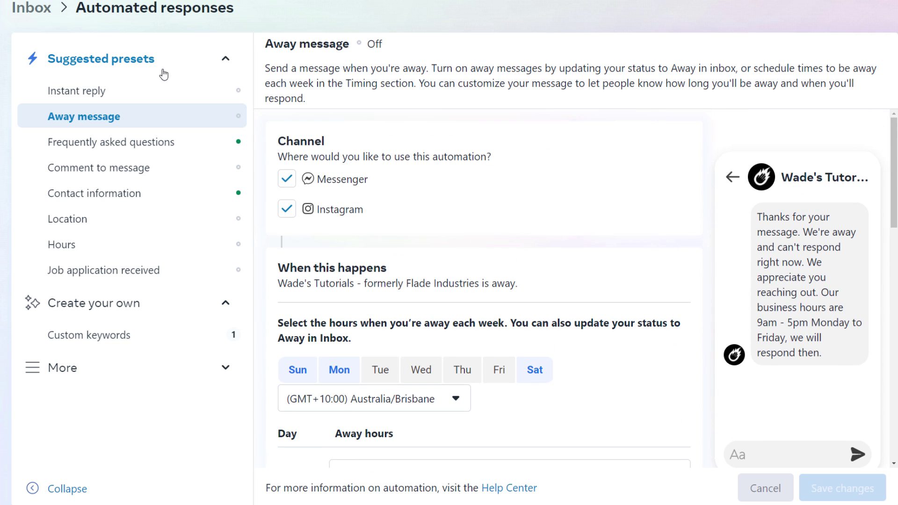